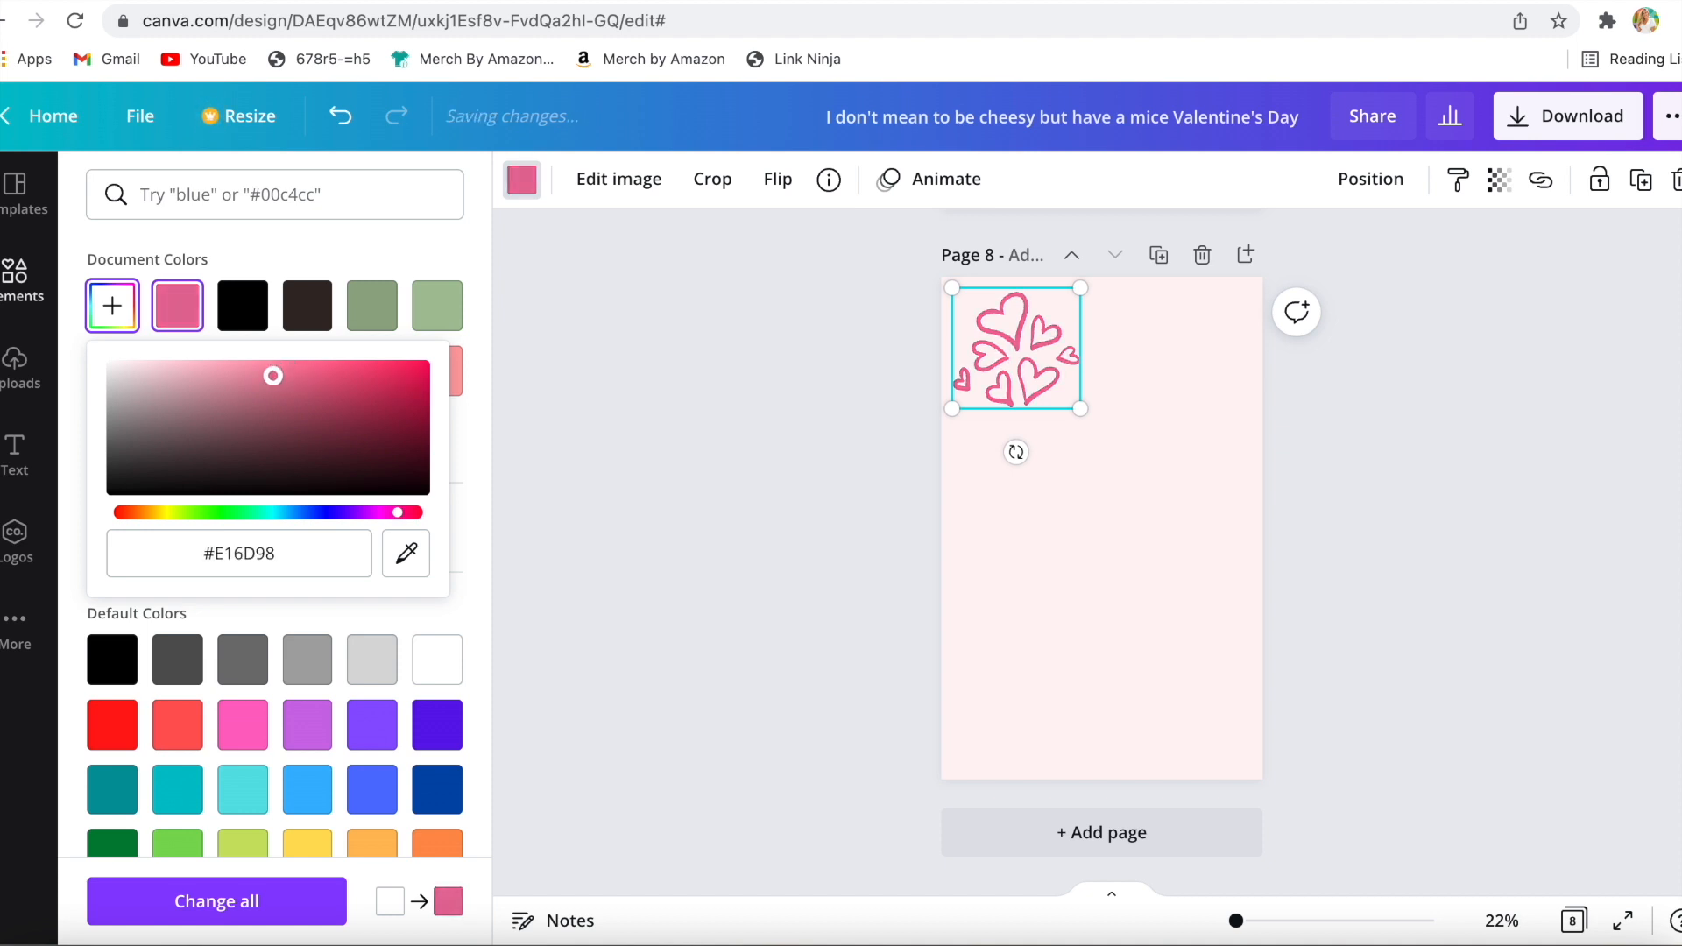
- Duplicate the small pink heart cluster into a row of four along the page's upper edge, scaled to the page width
click(1034, 371)
drag(1034, 371, 1146, 433)
key(ctrl+z)
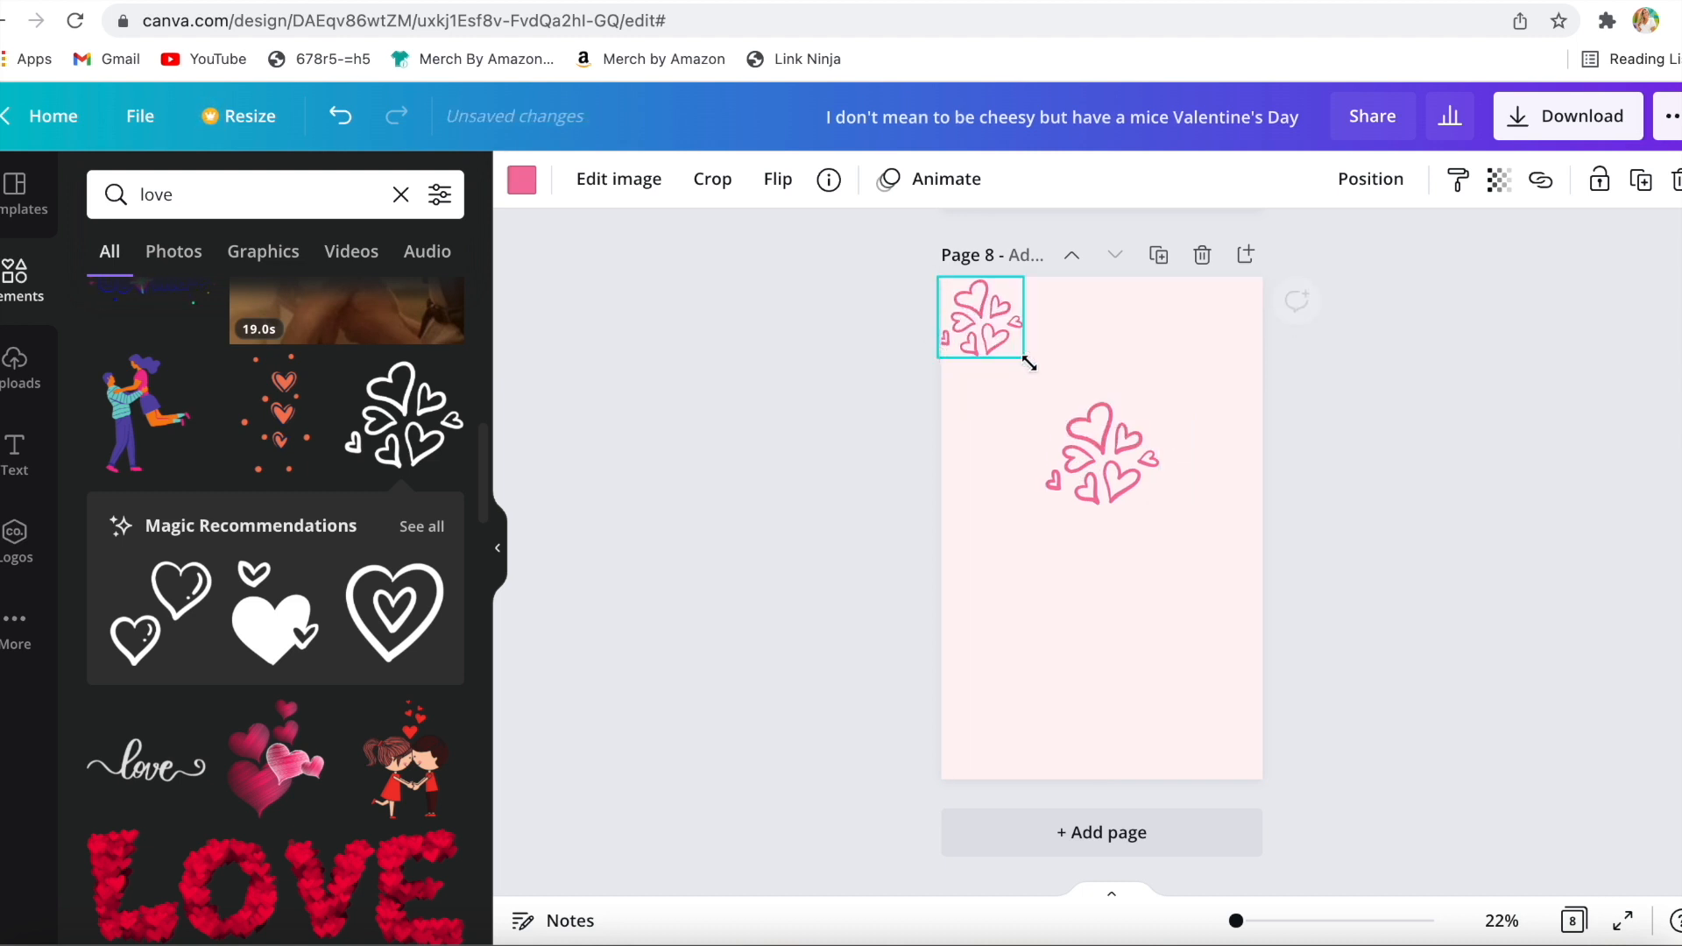
drag(979, 402, 1147, 348)
drag(1248, 335, 1248, 336)
drag(864, 338, 1115, 402)
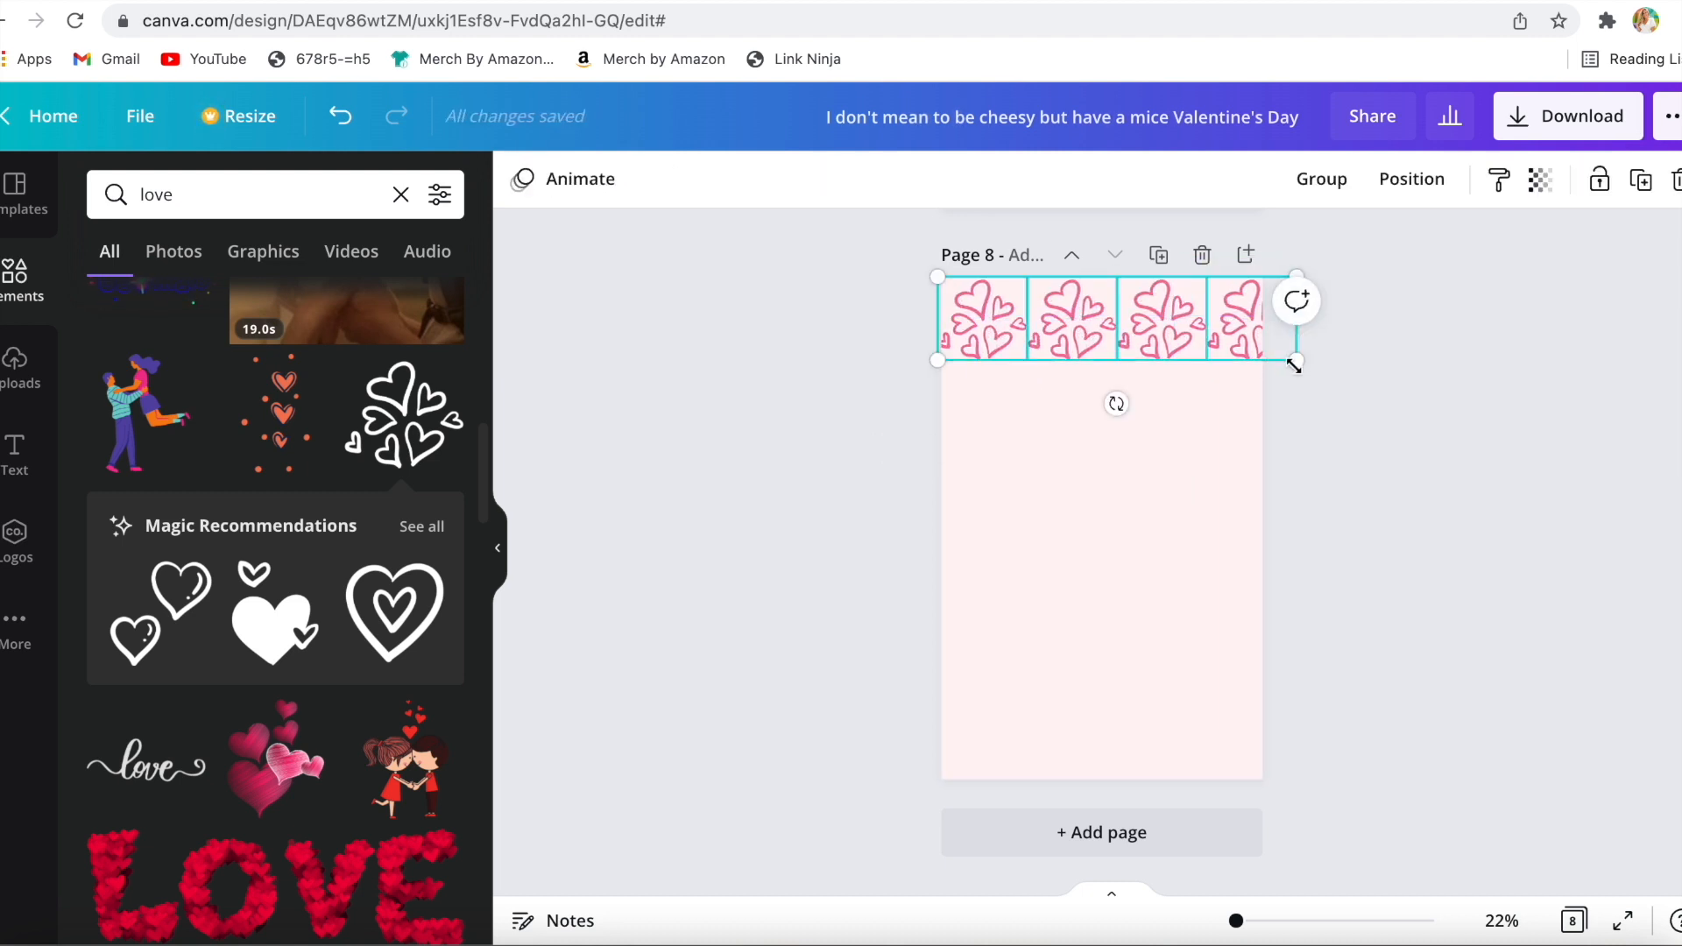
drag(1295, 360, 1263, 356)
click(937, 427)
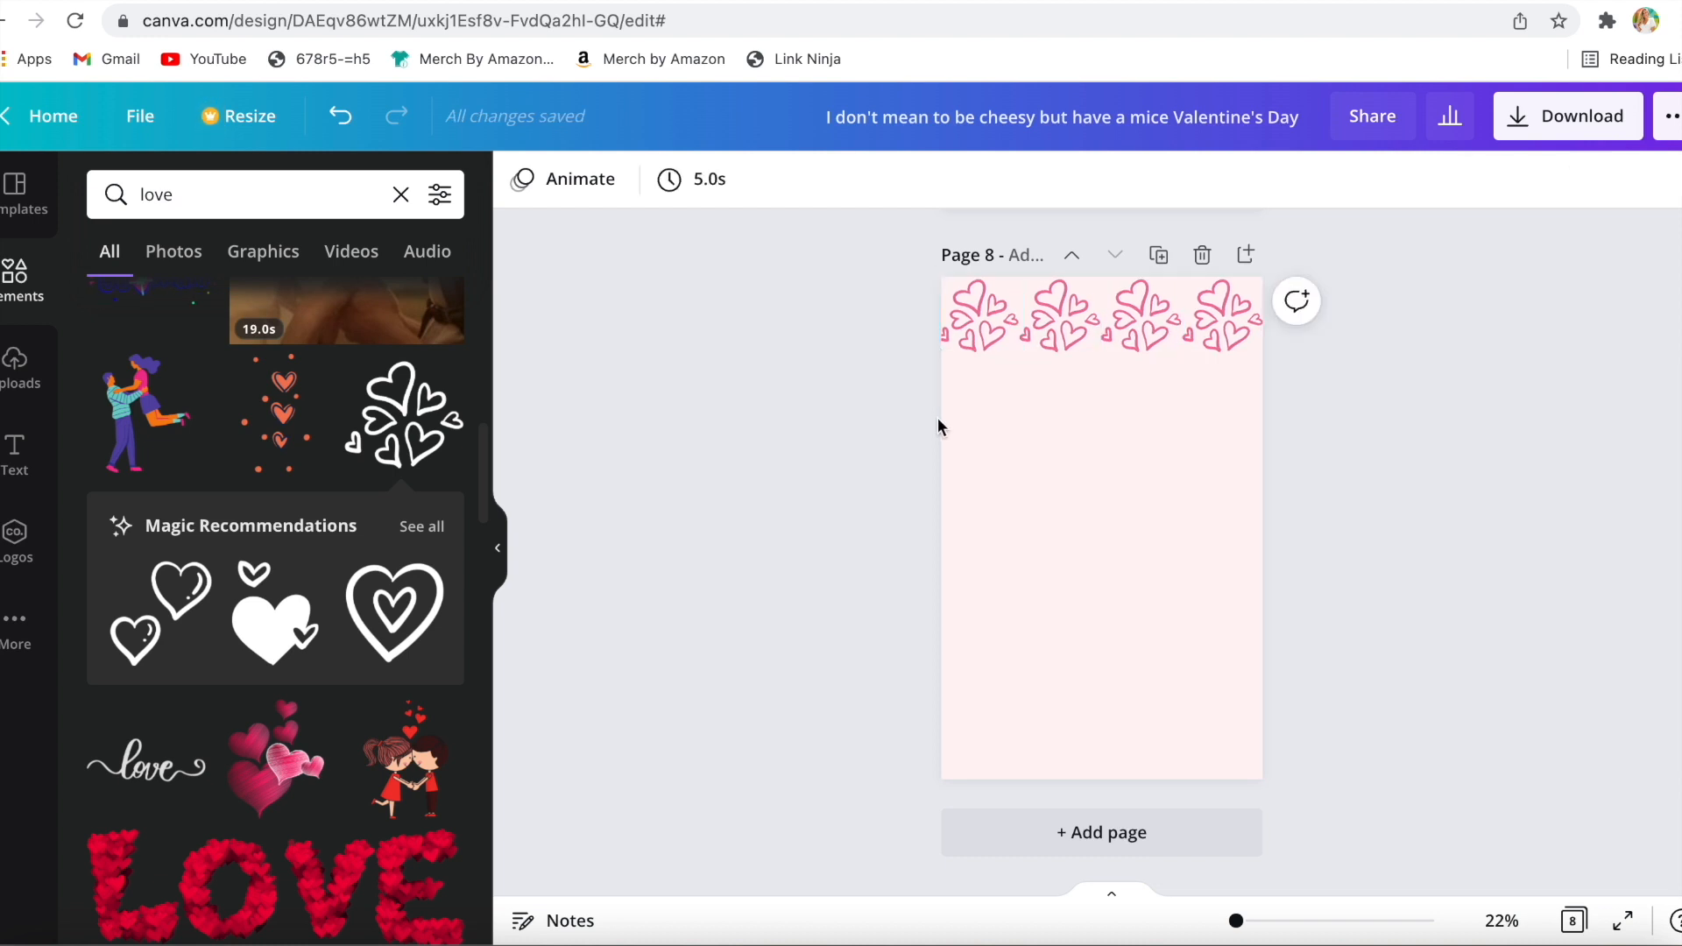
- Recolor the second and fourth heart clusters in the row white (#FFFFFF)
click(1059, 310)
click(521, 179)
click(113, 304)
drag(364, 383, 106, 360)
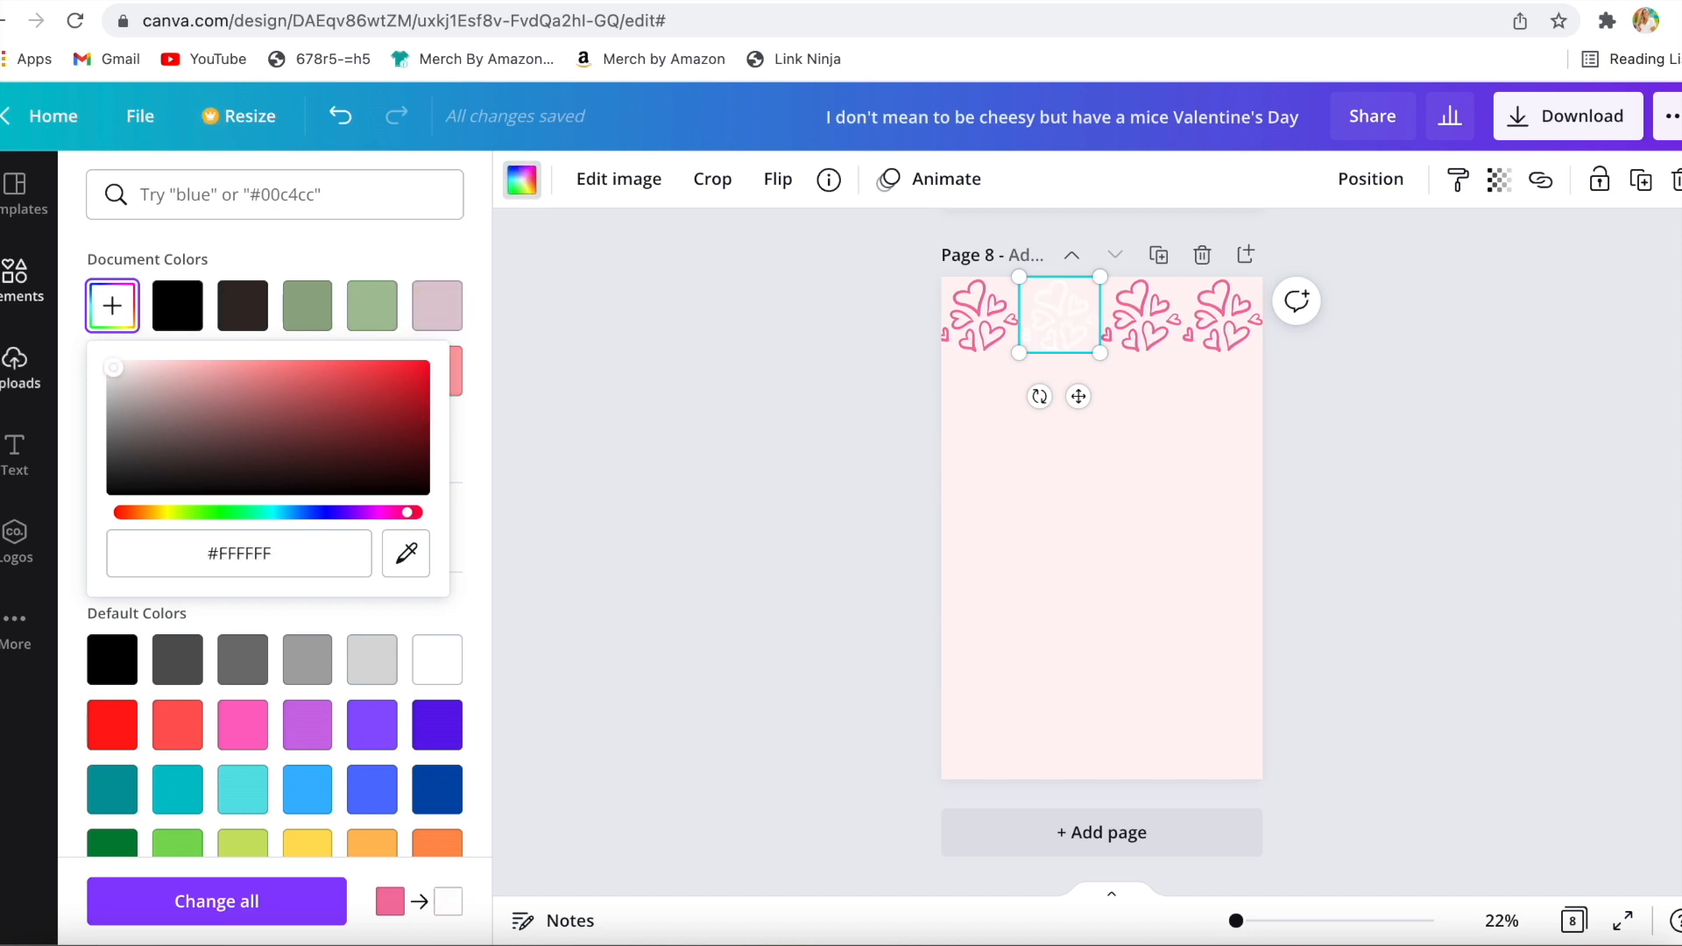
click(1221, 315)
key(Escape)
- Place a copy of the heart row directly beneath it and swap the pink and white colors of its four clusters
drag(705, 406, 1209, 462)
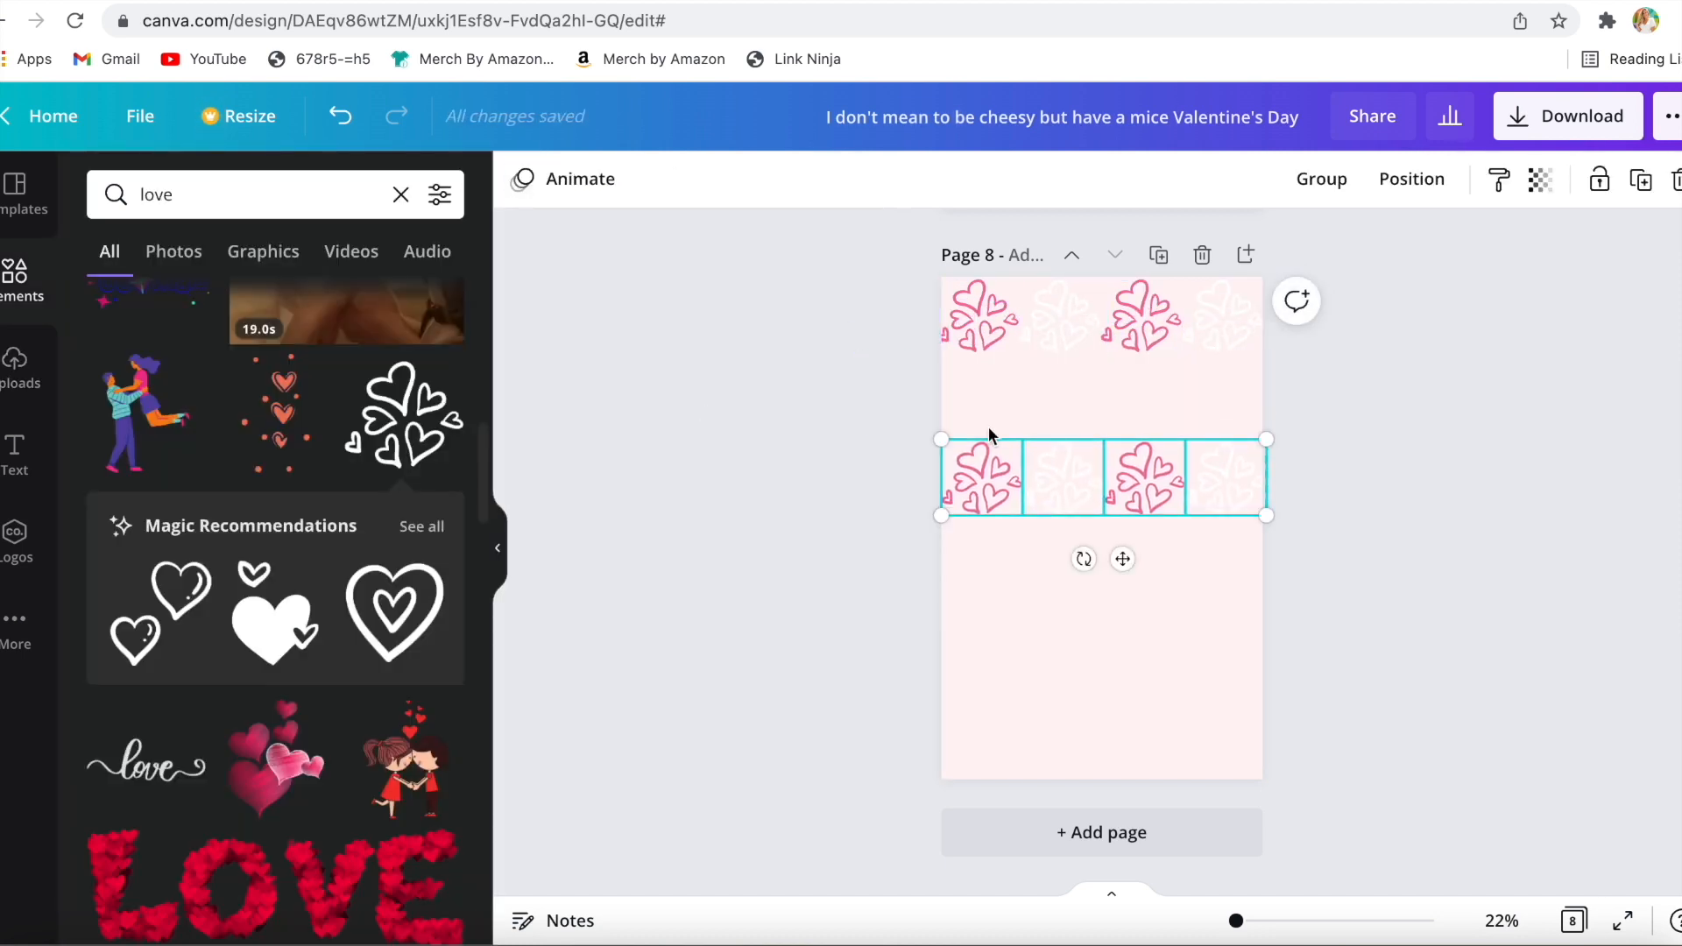
drag(989, 435, 991, 380)
click(992, 386)
click(522, 180)
click(242, 436)
click(1069, 378)
click(178, 370)
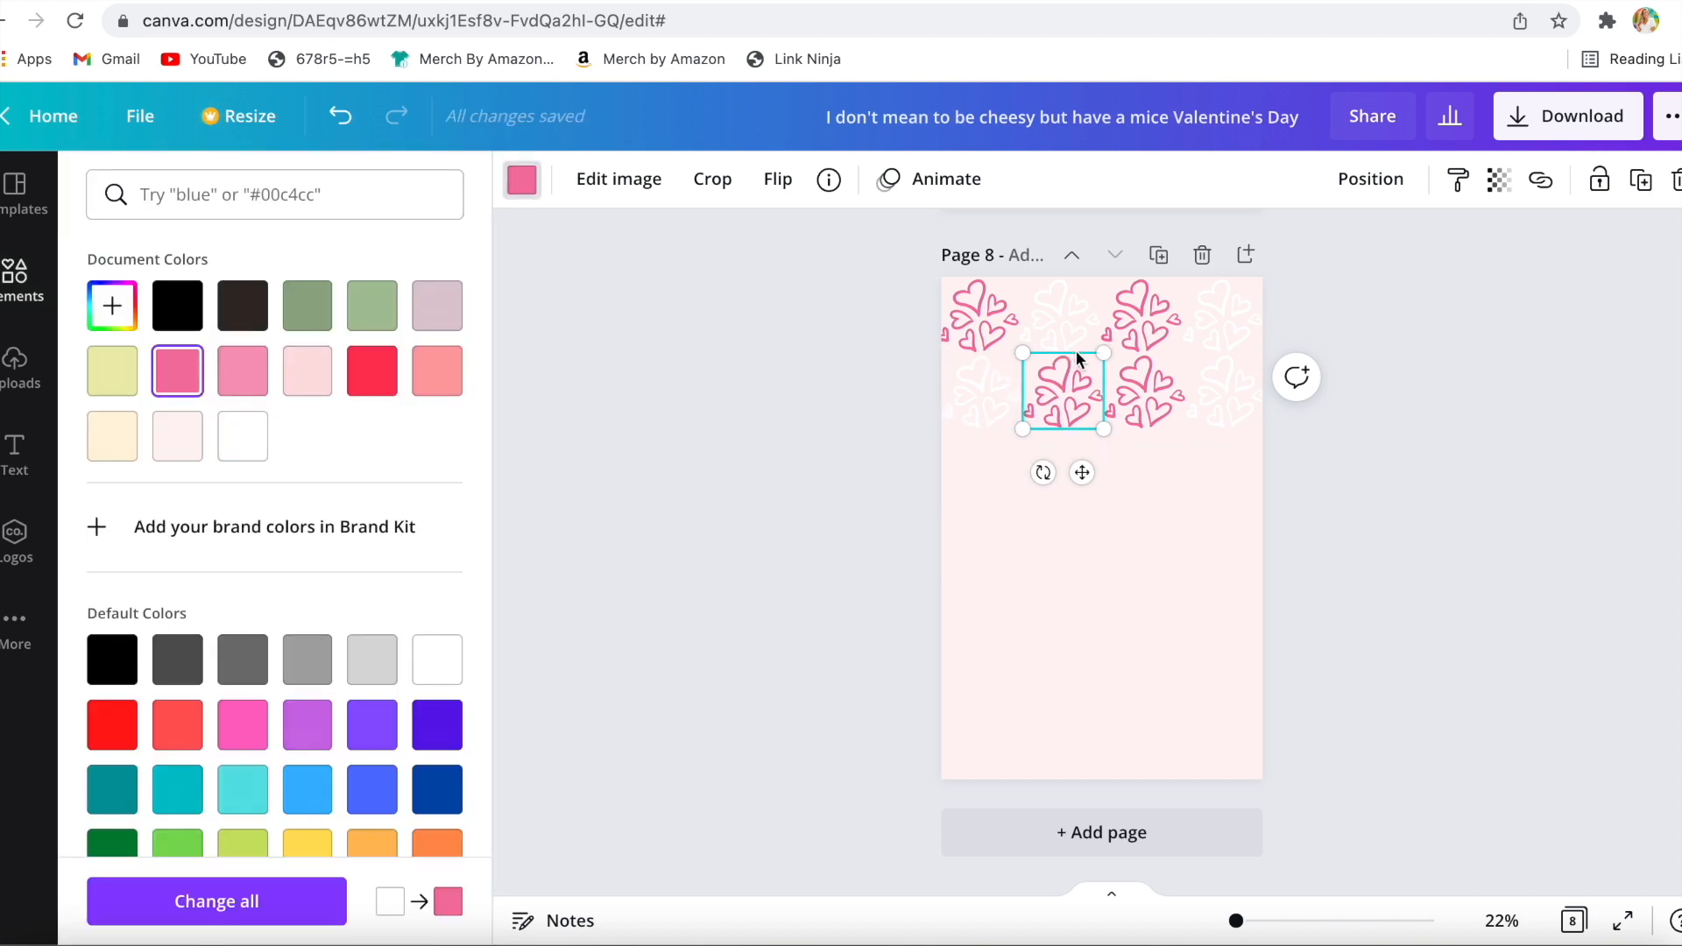
click(1147, 390)
click(241, 435)
click(1226, 390)
click(177, 370)
key(Escape)
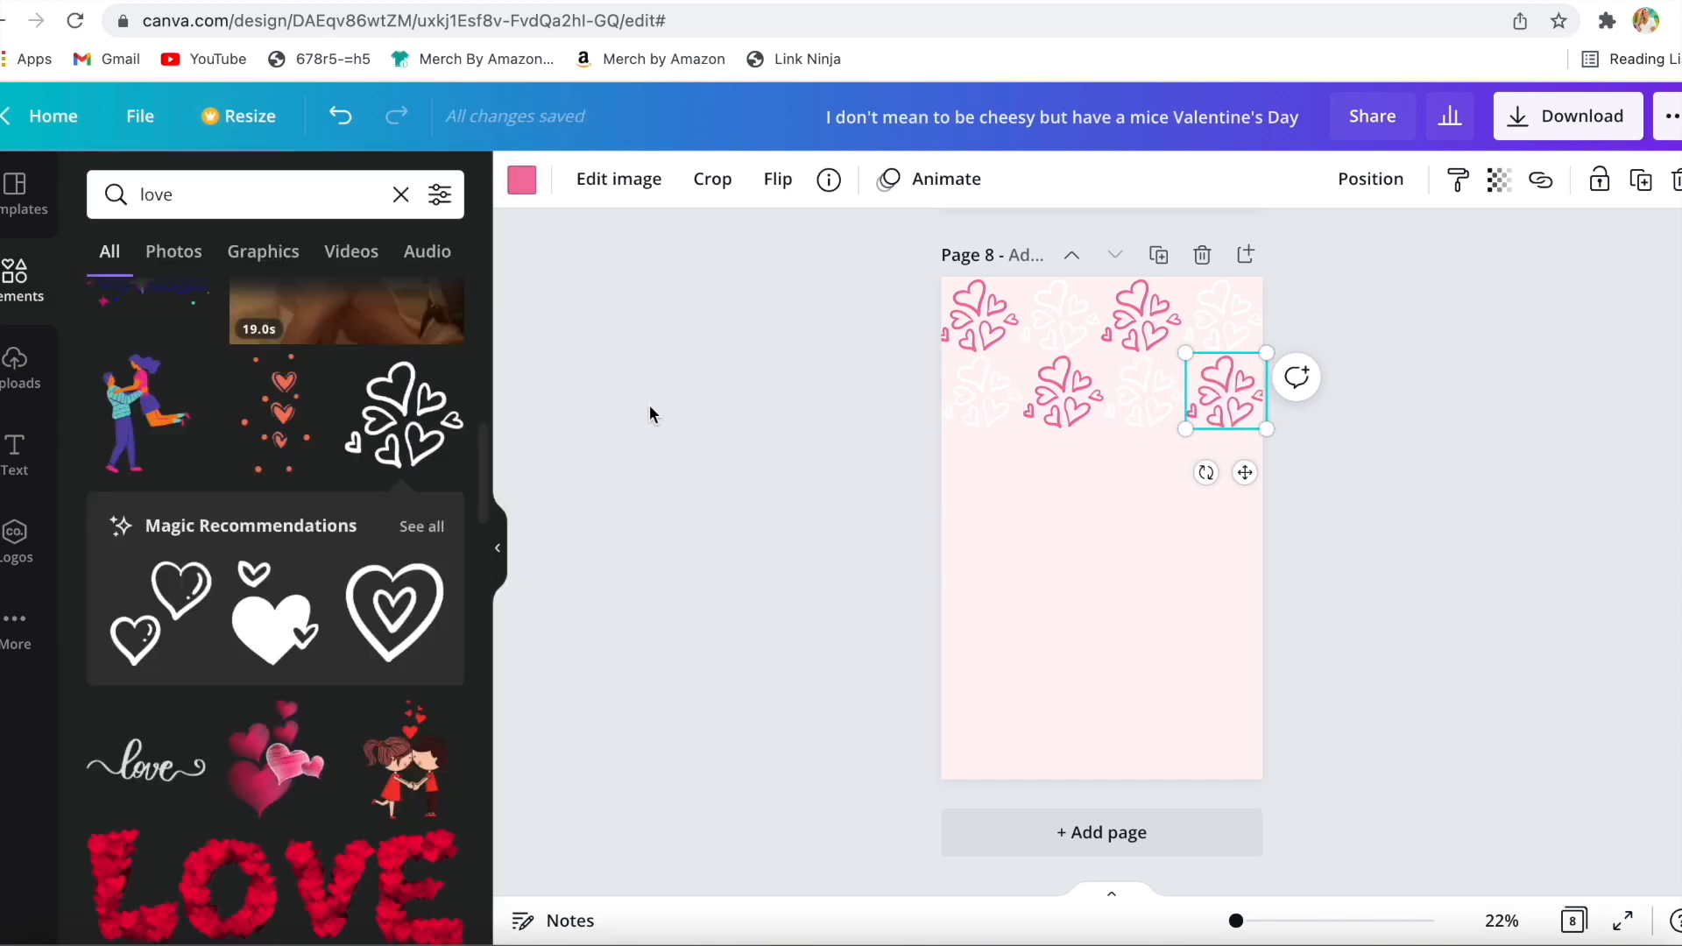
- Duplicate the alternating heart rows down the page until six rows reach the bottom edge
drag(649, 405, 1291, 442)
key(ctrl+d)
drag(1211, 399, 1212, 477)
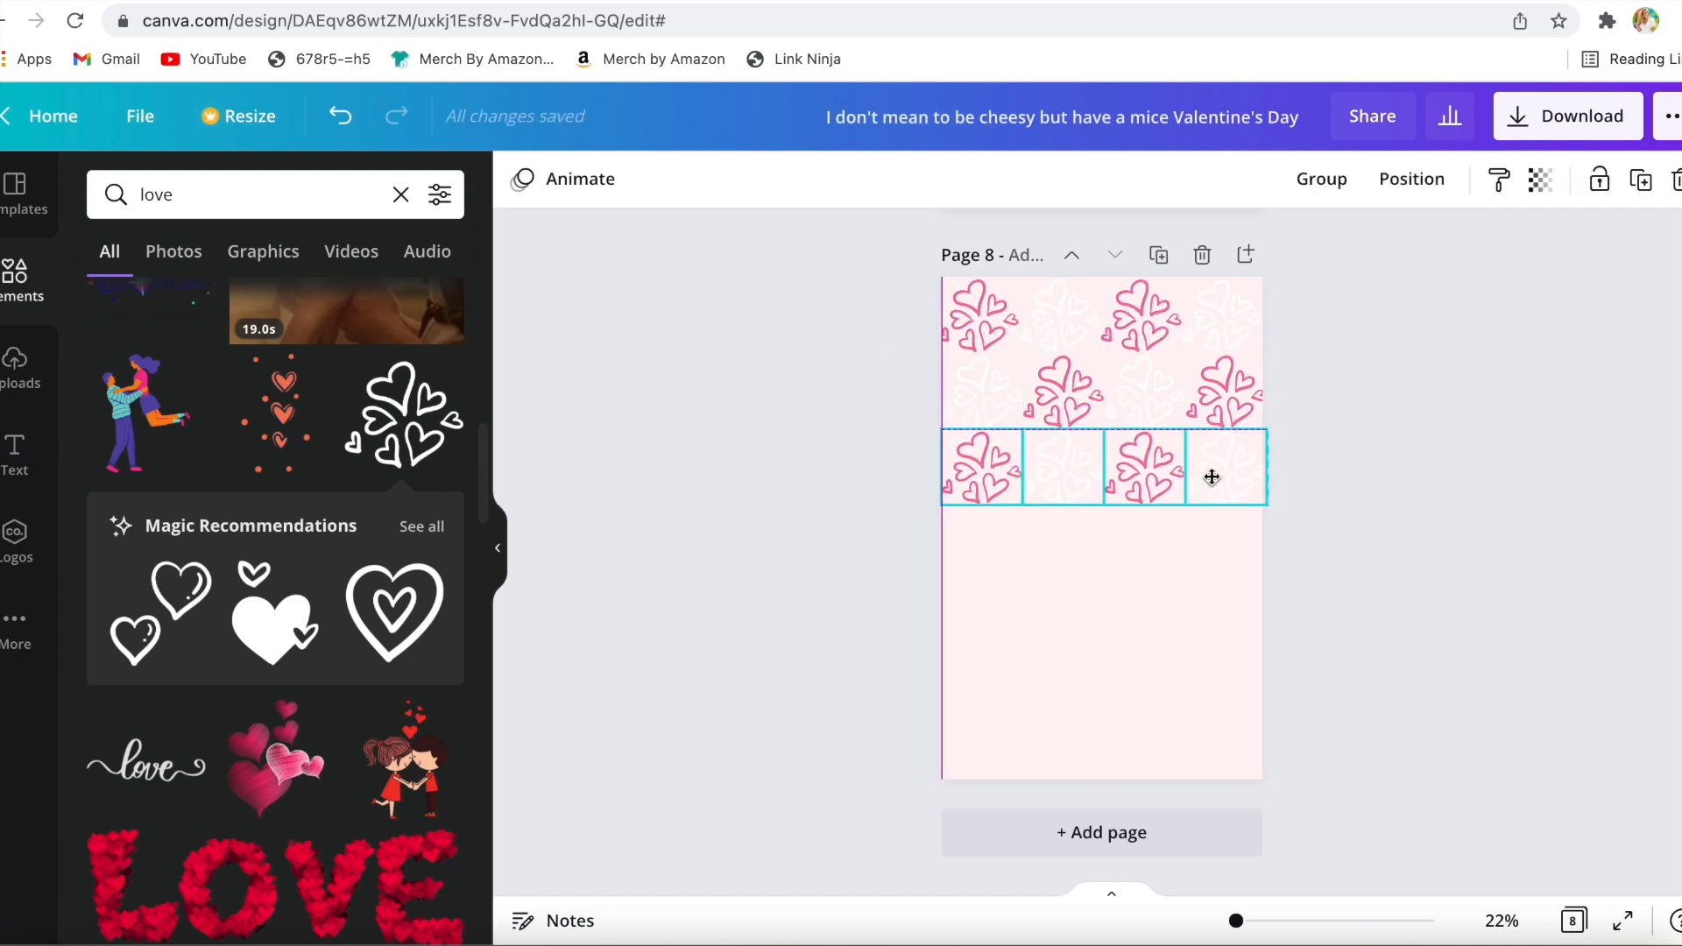
drag(1311, 408, 1305, 411)
key(ctrl+d)
drag(1209, 411, 1204, 543)
drag(1313, 464, 937, 464)
key(ctrl+d)
drag(1209, 464, 1209, 696)
- Scale and shift the whole heart pattern so it covers the entire page
drag(902, 263, 1332, 815)
drag(1265, 734, 1304, 779)
drag(1205, 717, 1184, 717)
click(1451, 685)
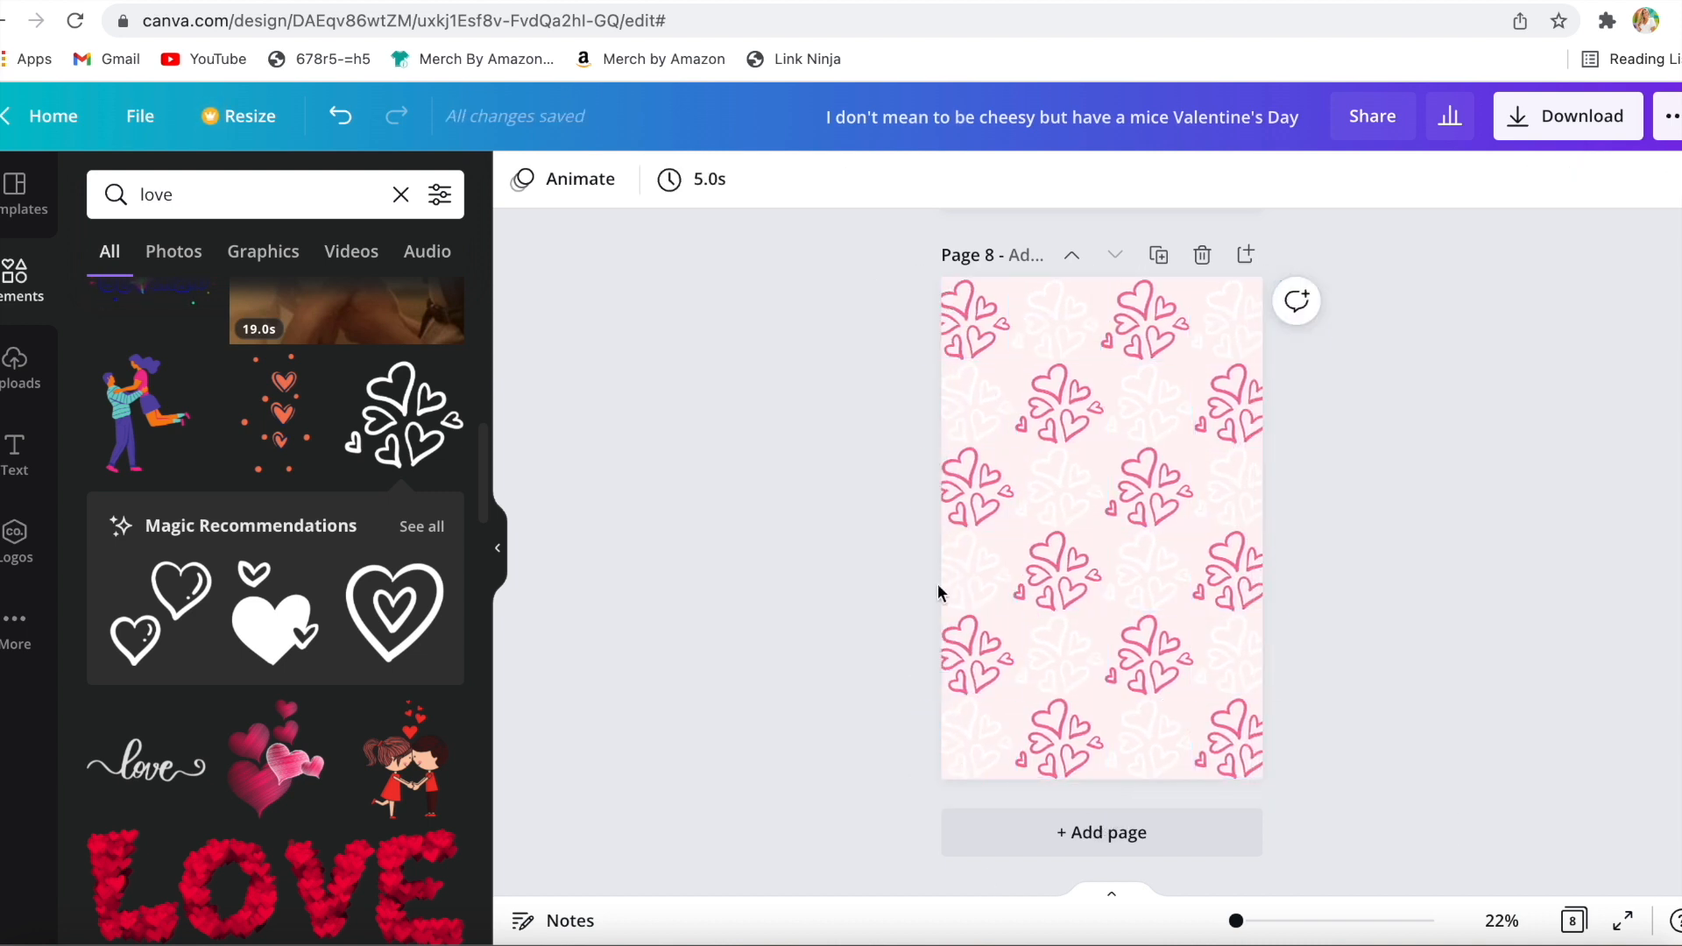
- Add a new page and place a small solid pink heart from the cluster's recommended graphics in its upper-left corner
click(1077, 836)
scroll(411, 438, down, 3)
click(421, 270)
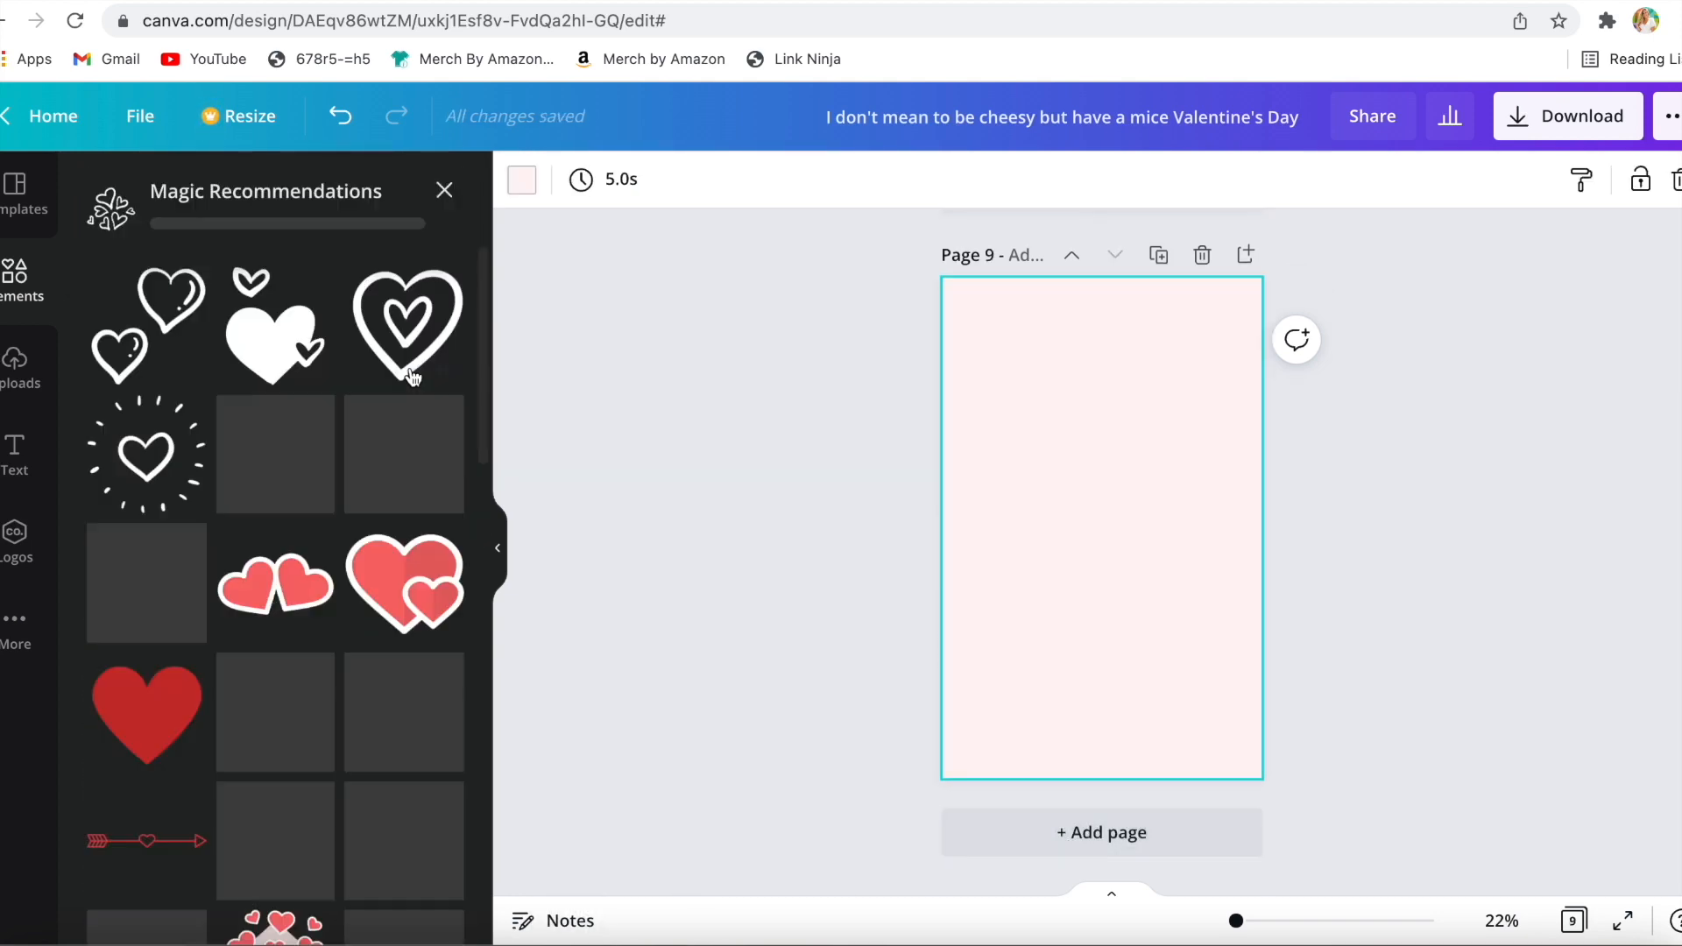
scroll(381, 605, down, 5)
scroll(382, 607, down, 10)
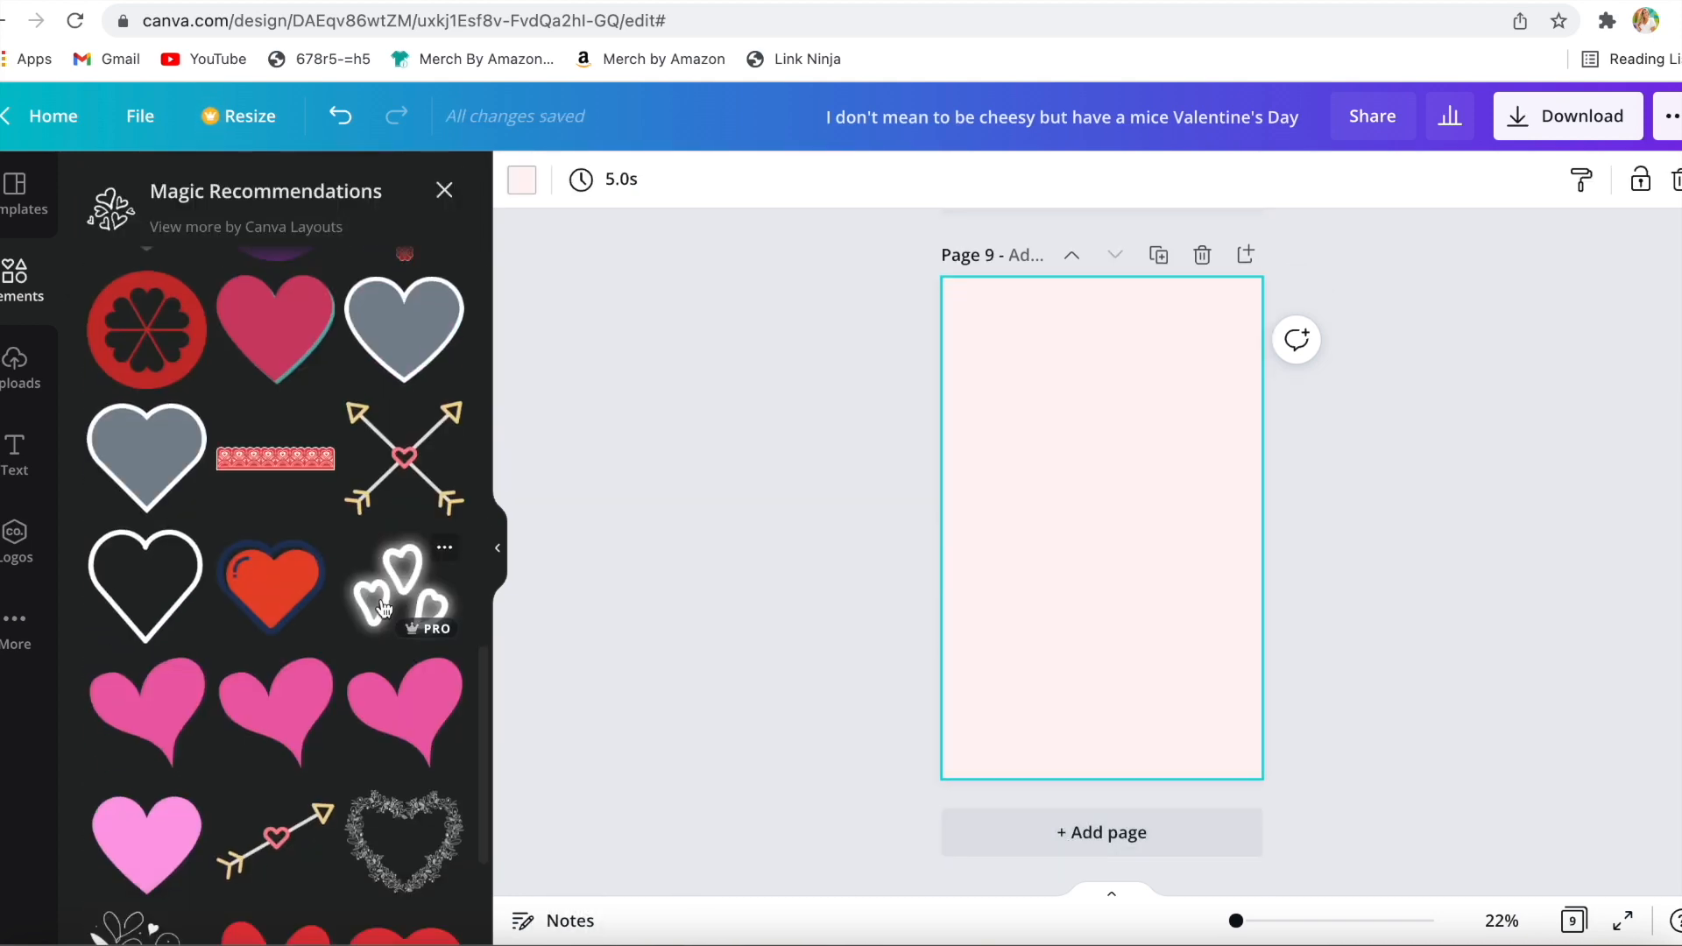
click(147, 582)
drag(1176, 582, 1110, 534)
drag(1047, 522, 951, 329)
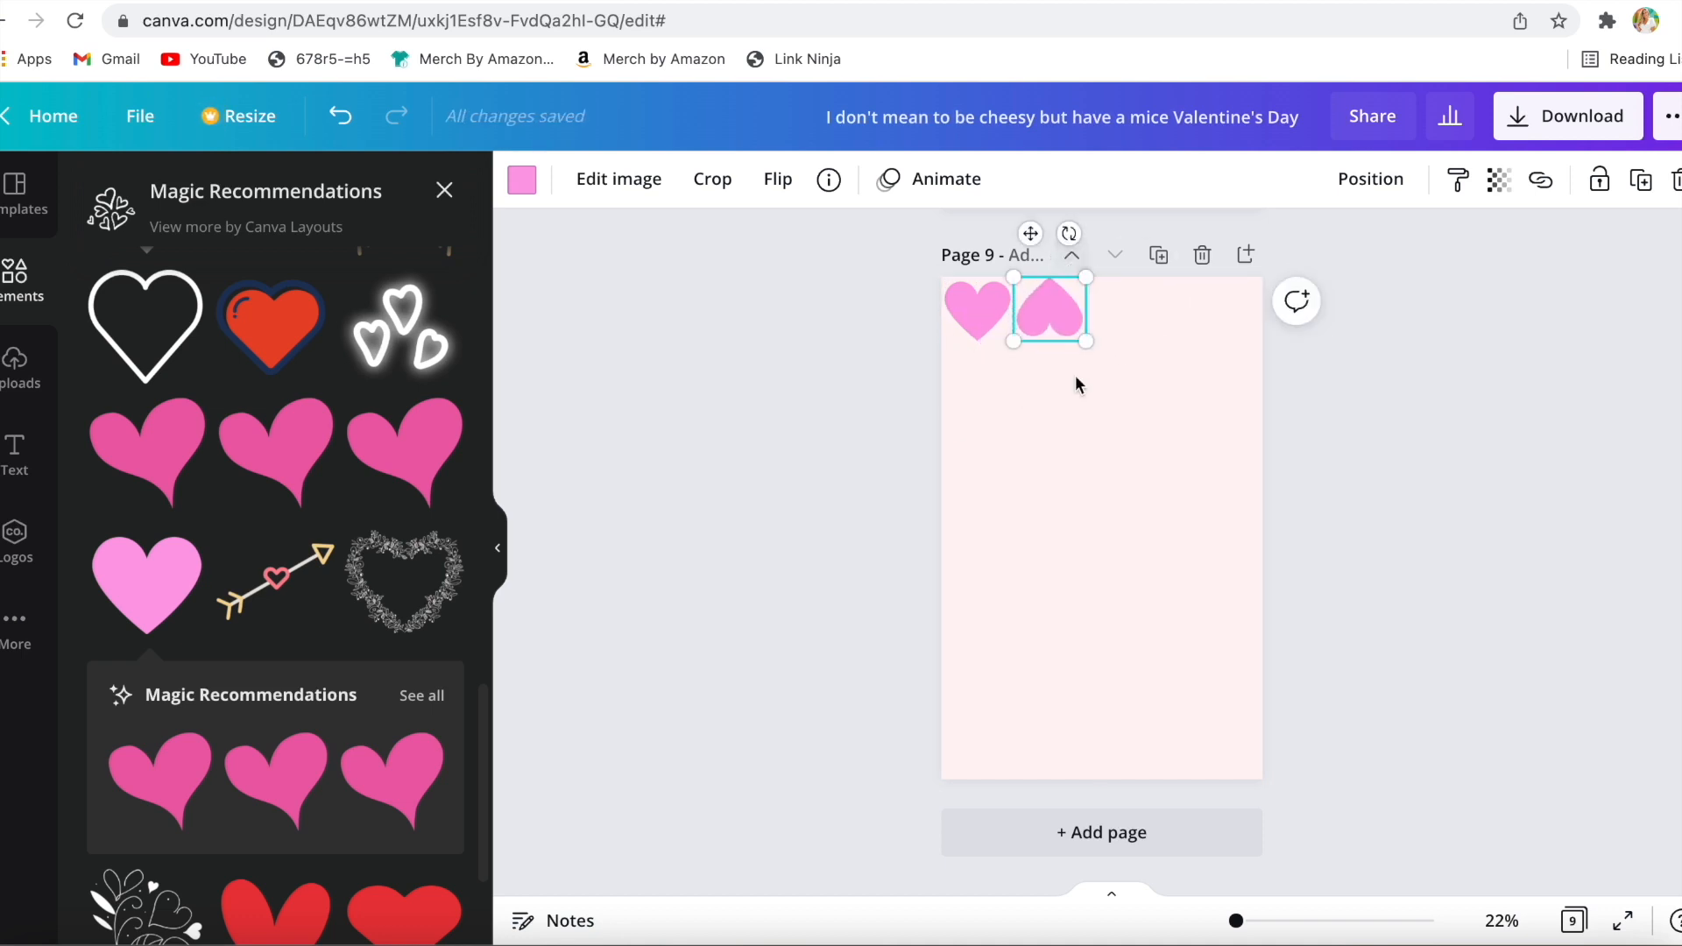
- Build a row of five pink hearts along the page's upper edge, alternating upright and upside down
drag(1036, 320, 1036, 328)
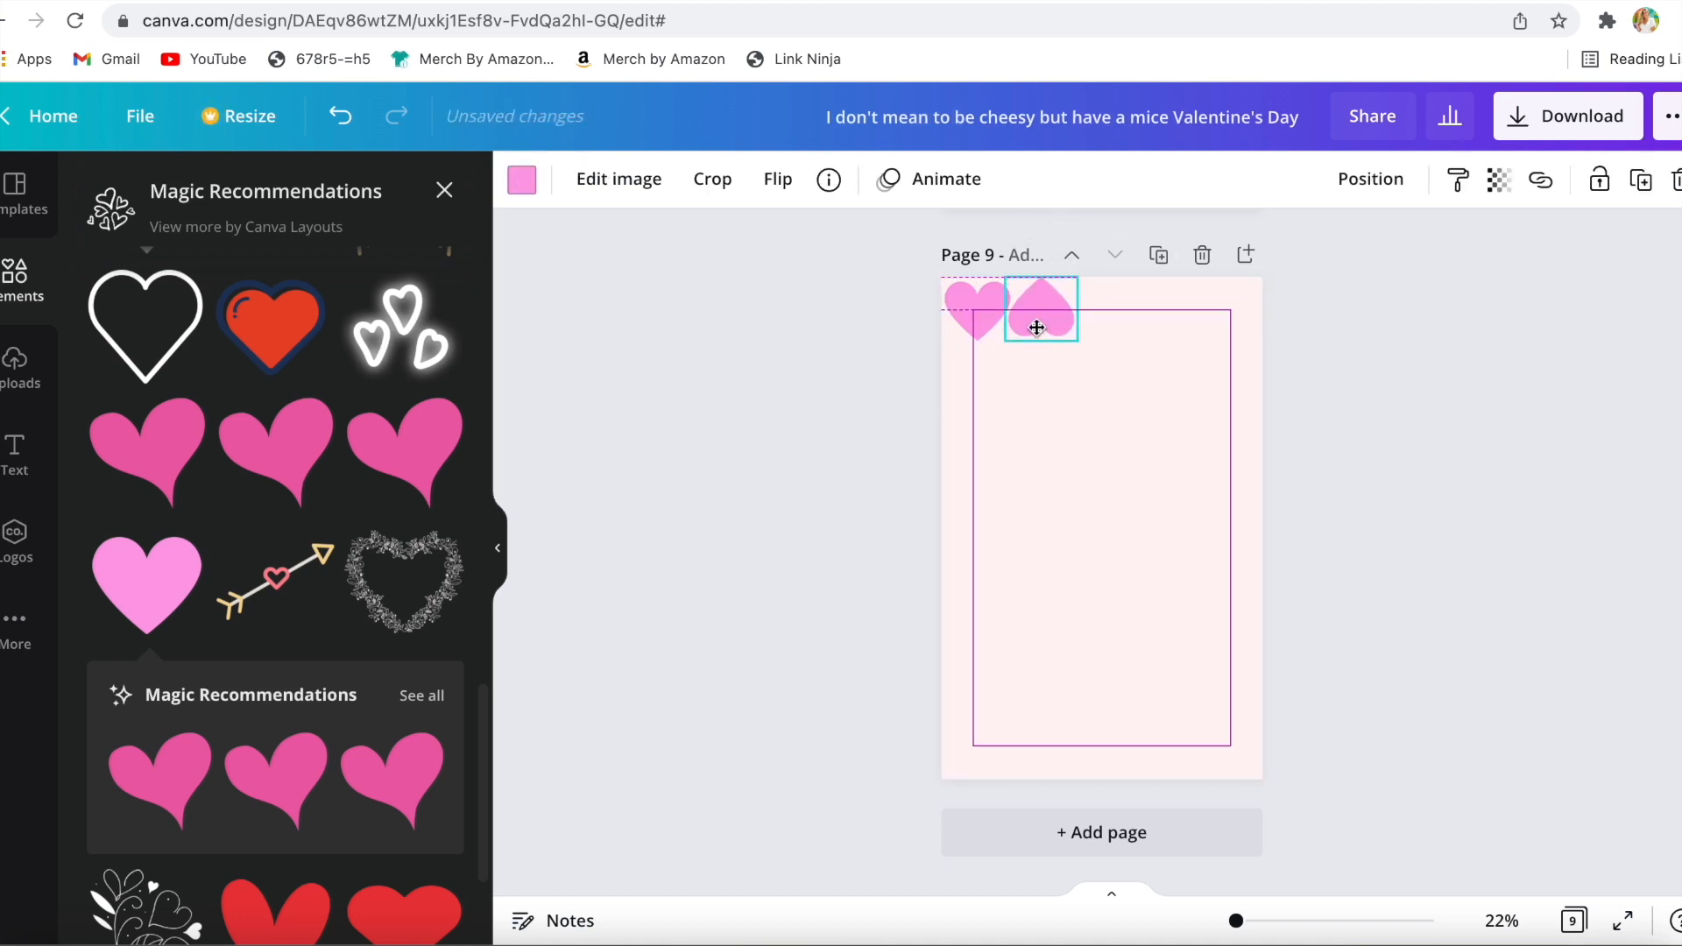
click(969, 320)
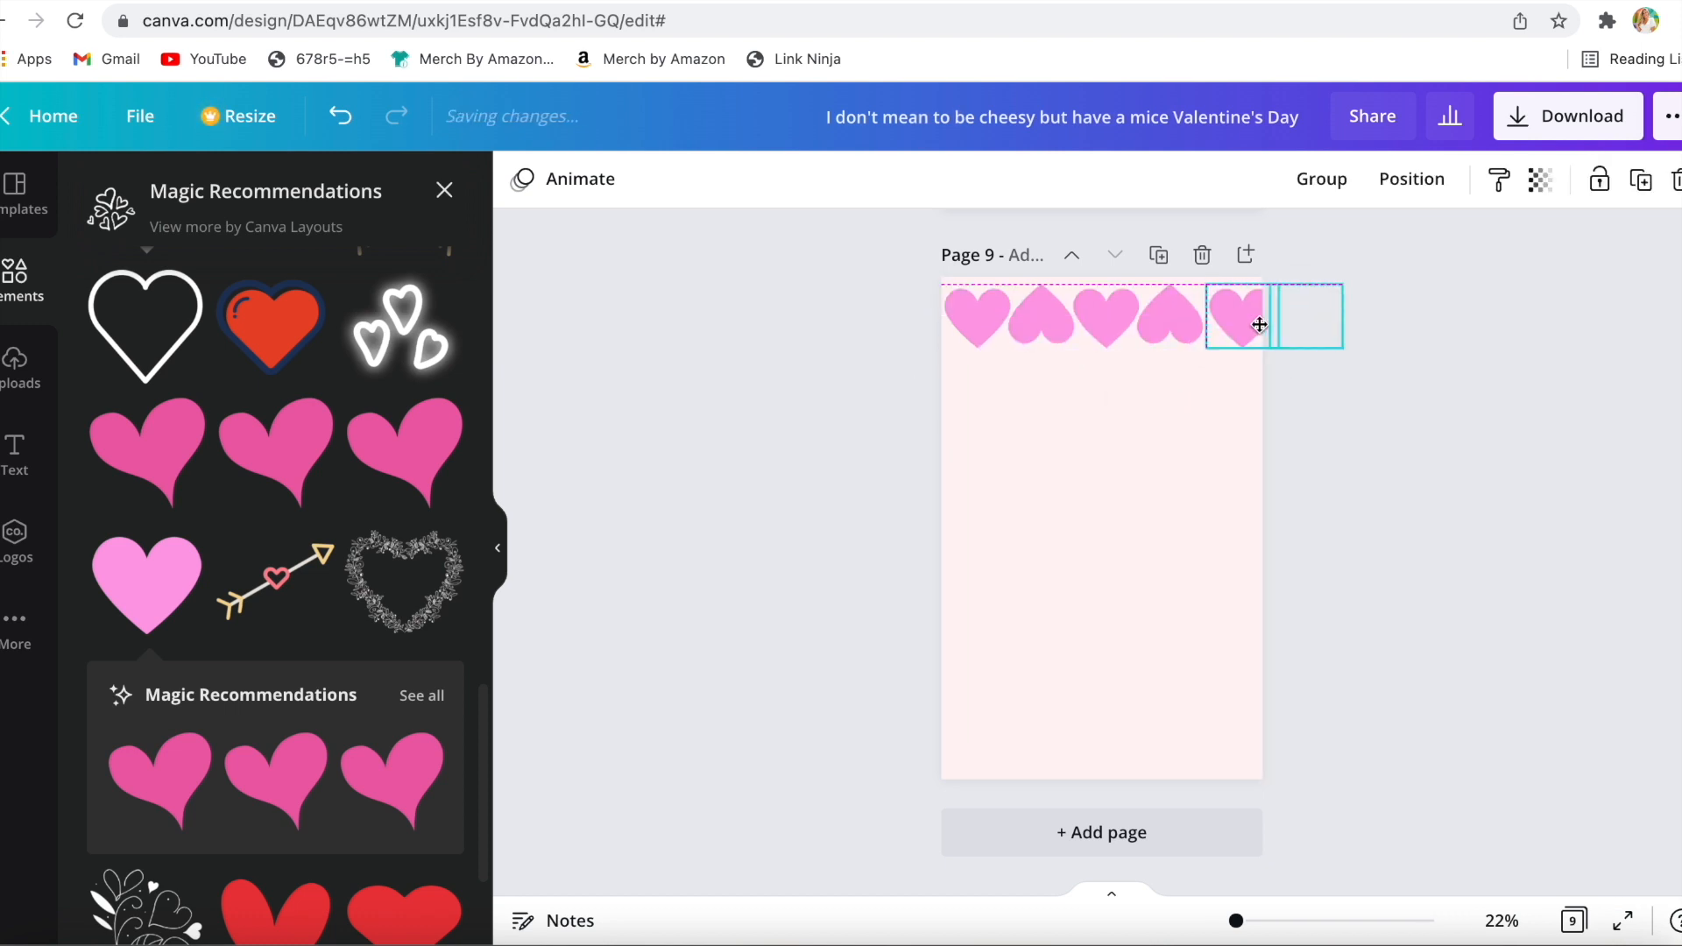
drag(821, 294, 1296, 320)
drag(1010, 328, 1002, 465)
key(ctrl+z)
key(ctrl+z)
- Recolor the two upside-down hearts in the row black
click(1038, 329)
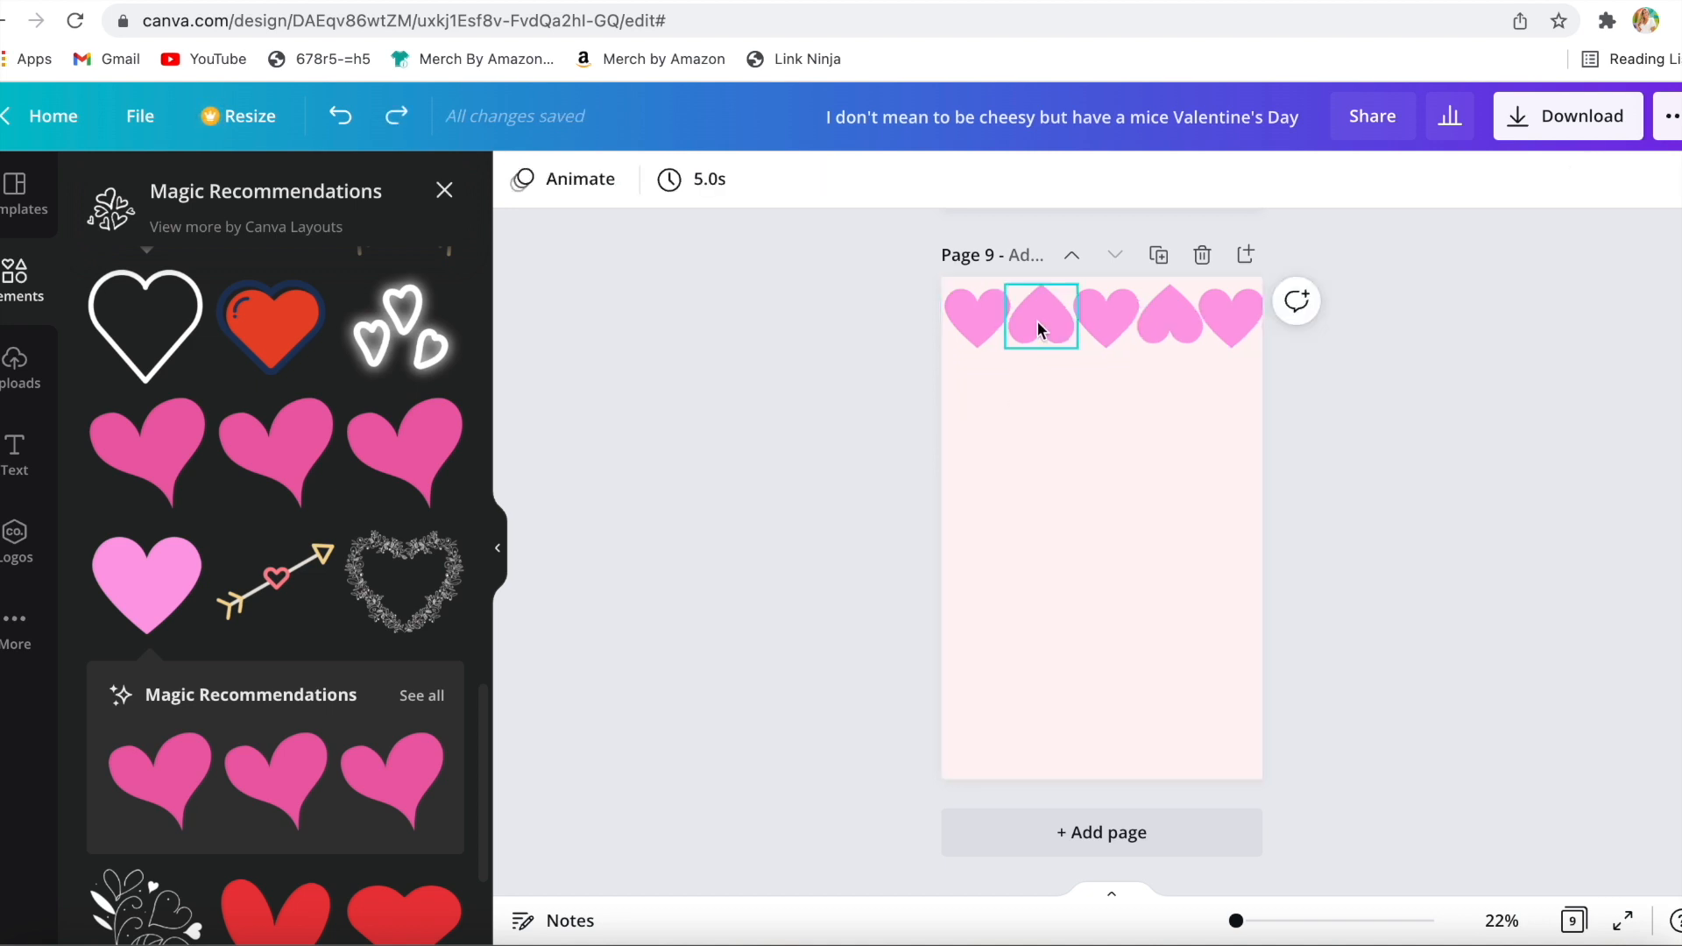
click(520, 192)
click(176, 304)
click(1170, 315)
click(176, 304)
click(886, 323)
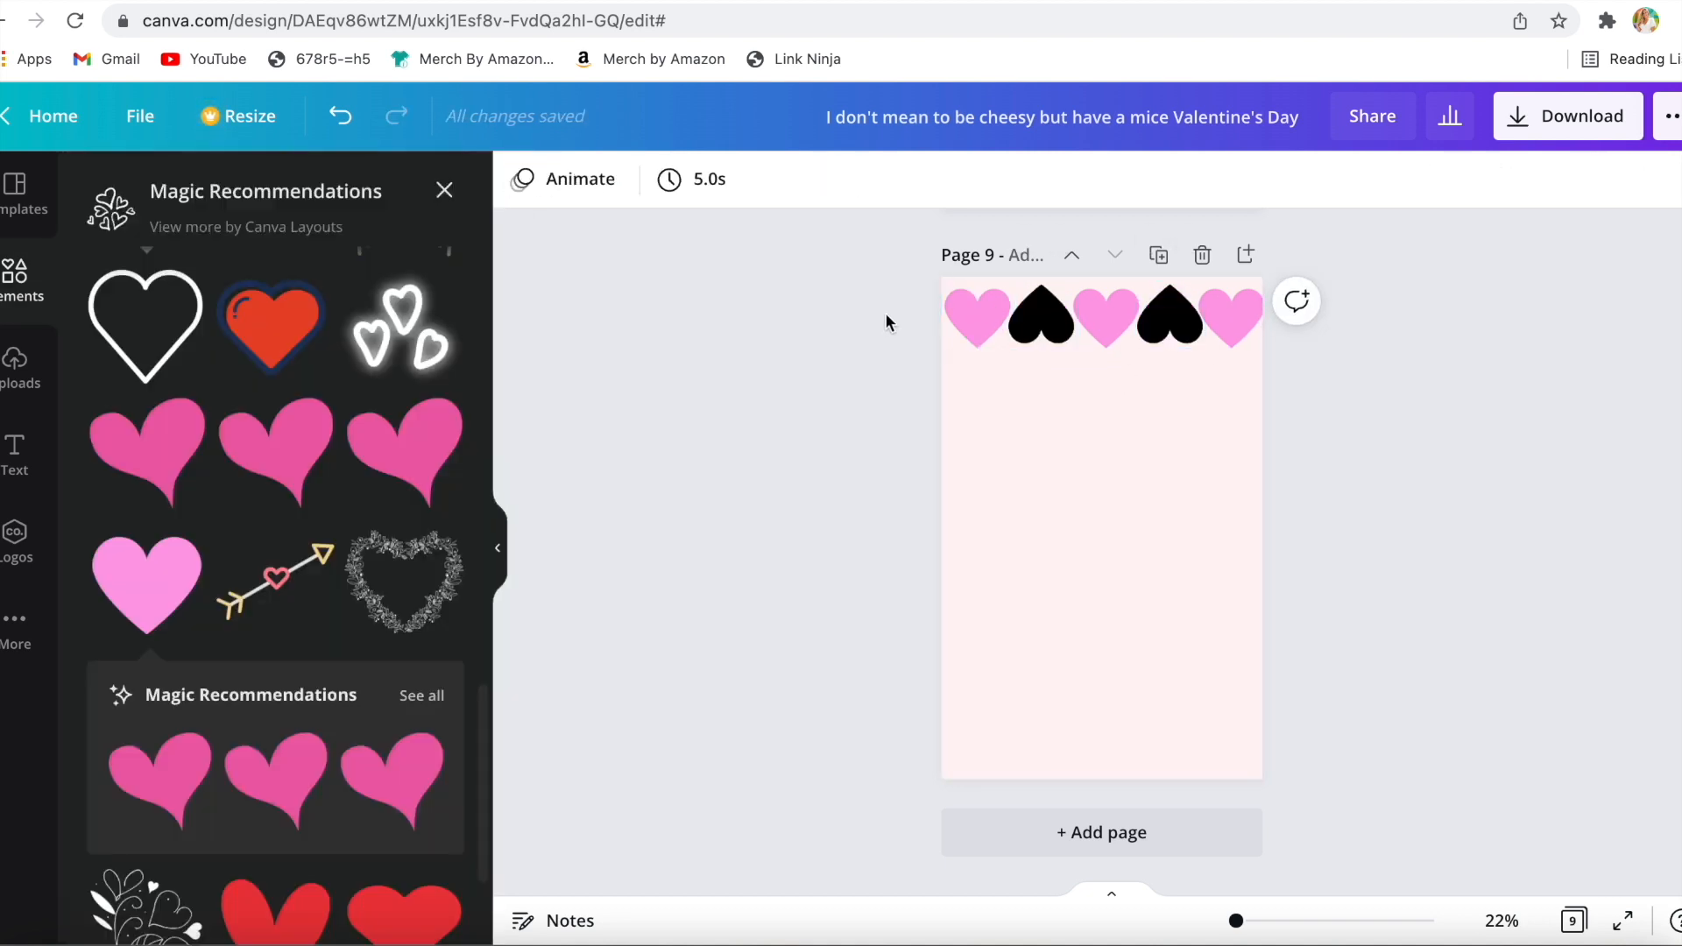
- Fit the heart row to the page width and duplicate it downward to fill the page with eight rows
drag(945, 345, 942, 348)
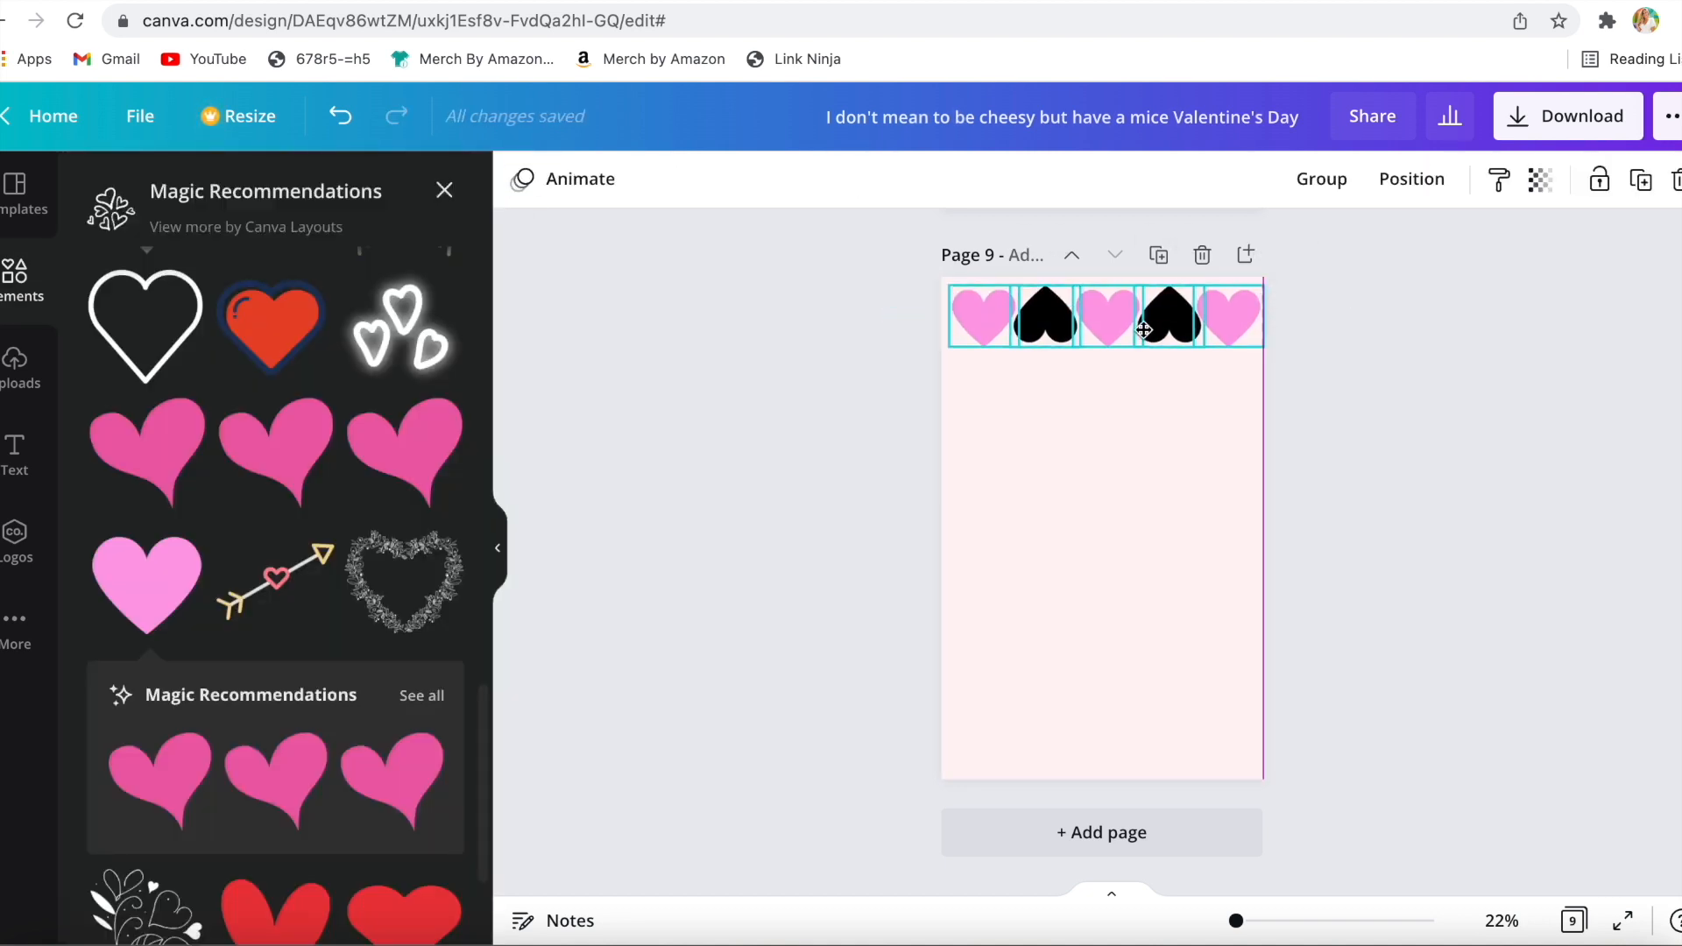
key(ctrl+z)
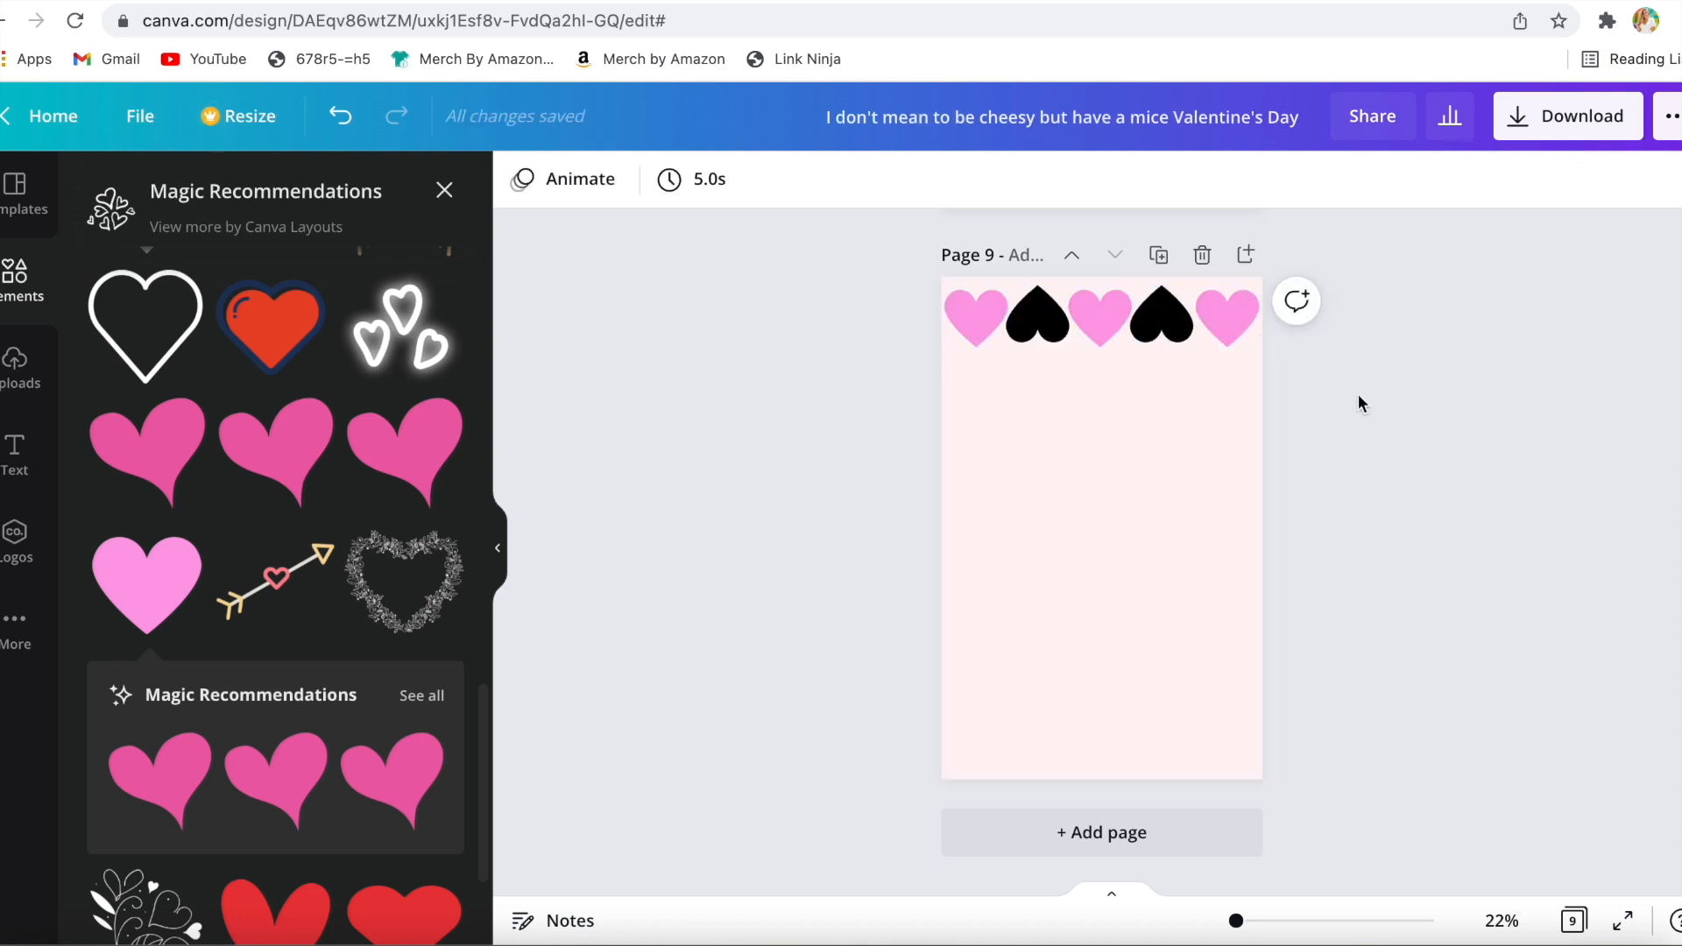
drag(1072, 438, 1023, 749)
click(848, 777)
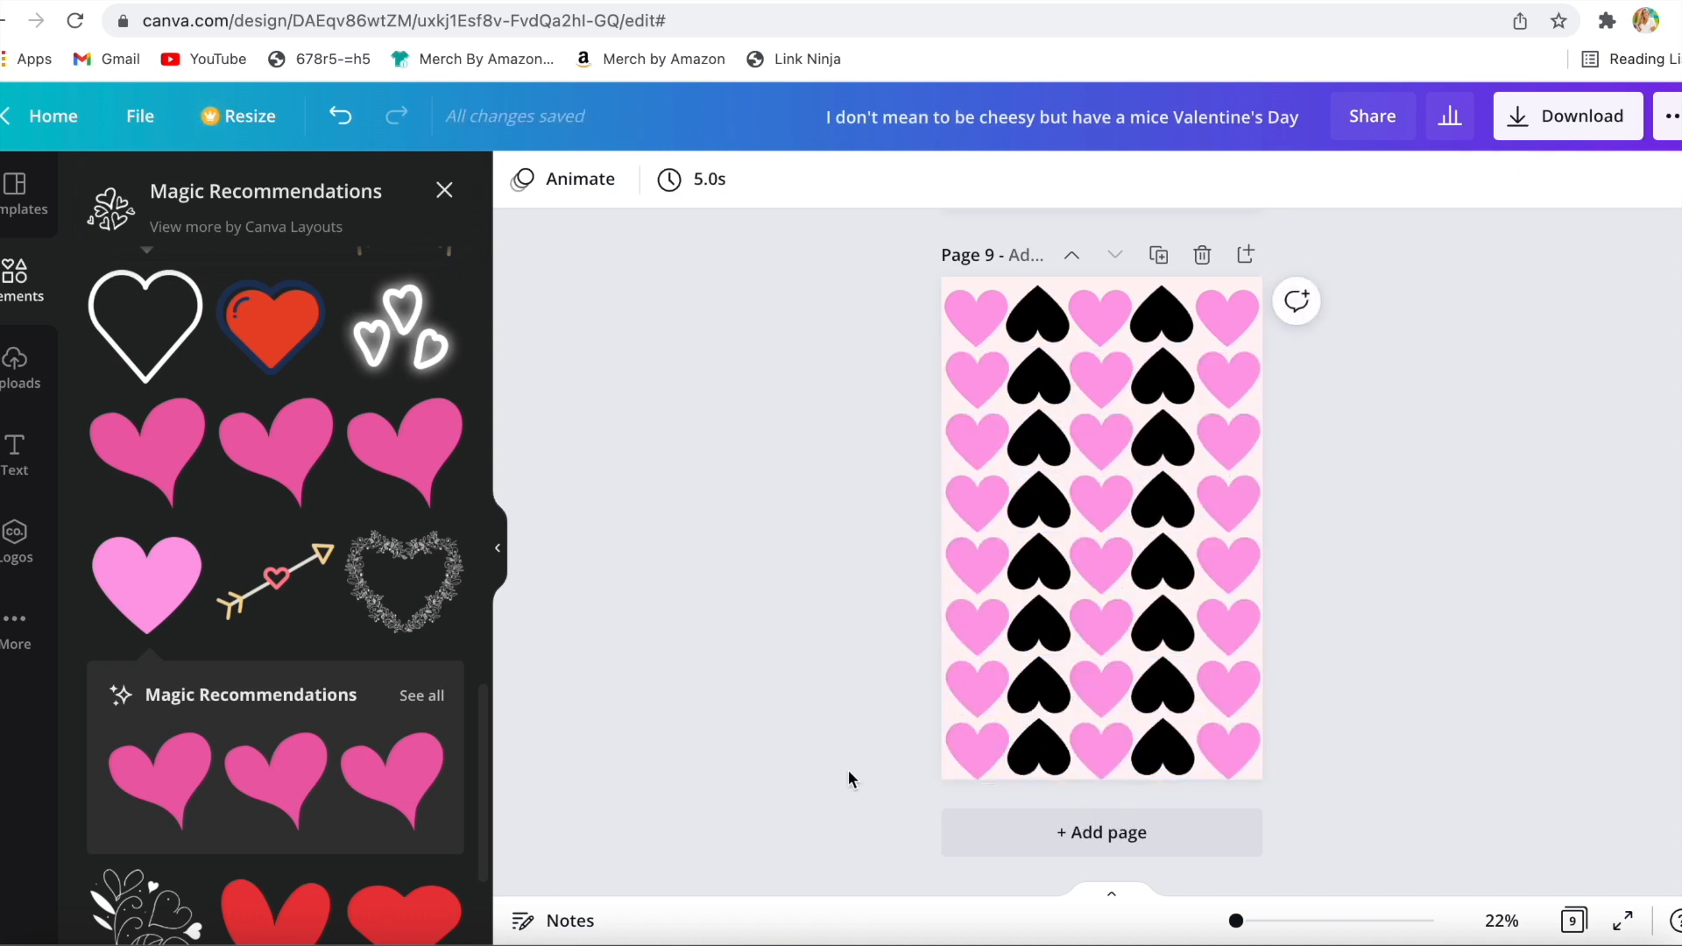
drag(1259, 703, 1223, 736)
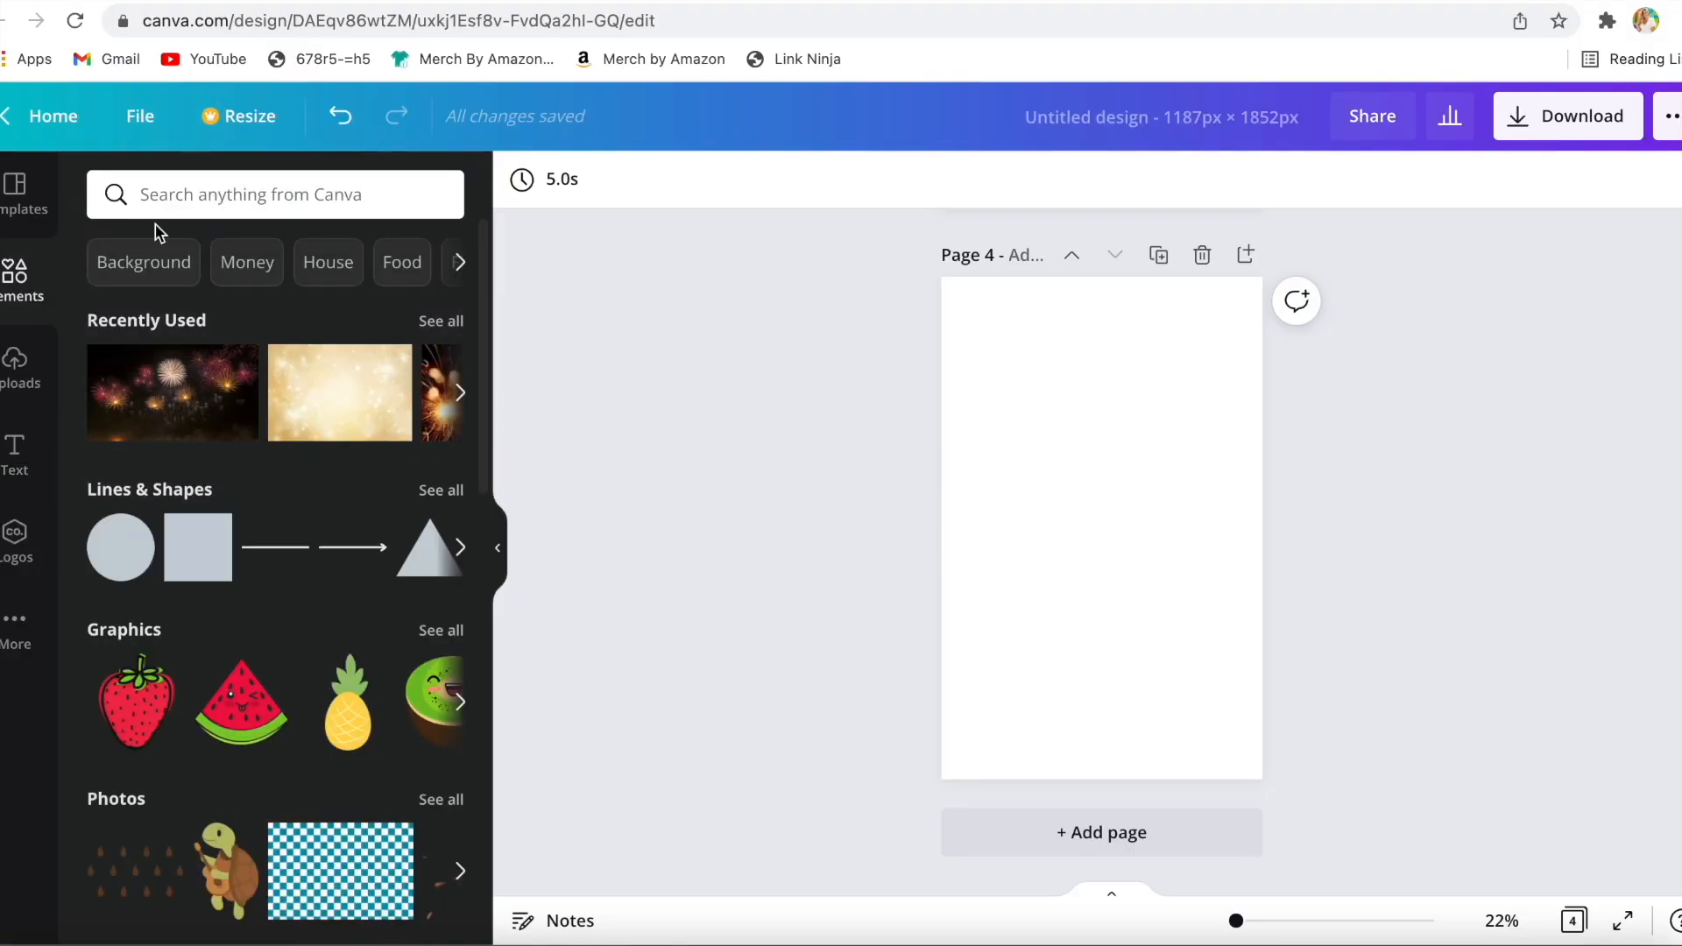
- Search elements for "valentines day" and place the pink neon "Valentines day" heart on page 4, enlarged to most of the page width
click(154, 197)
text(valentines)
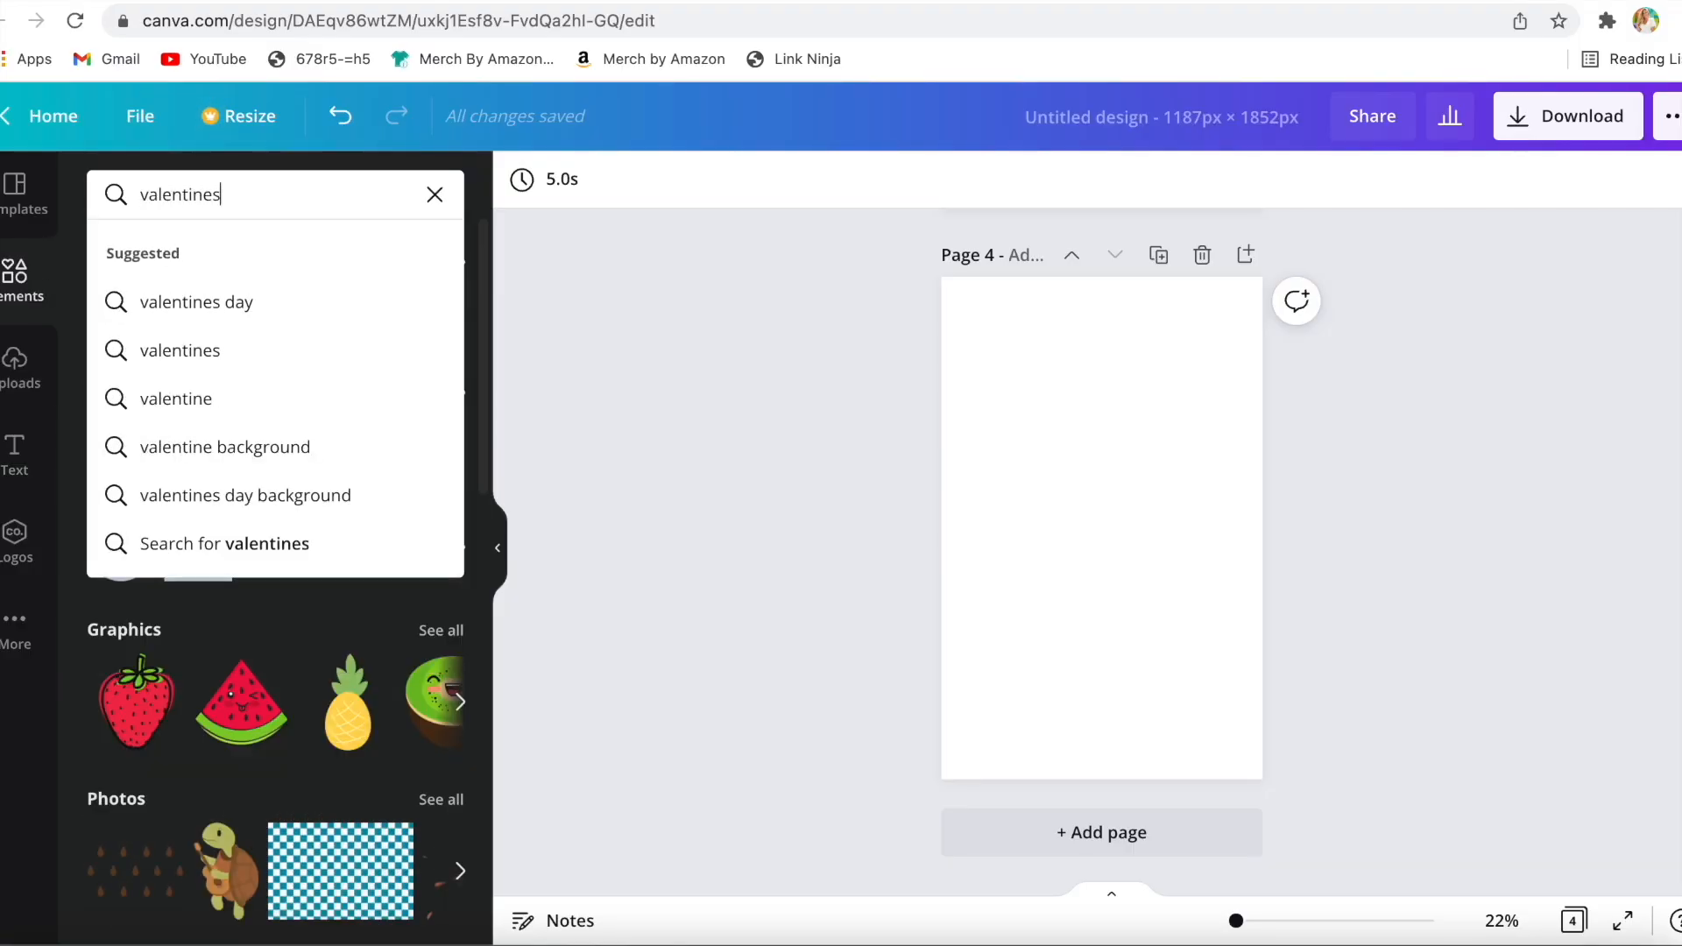
click(196, 301)
scroll(208, 447, down, 10)
scroll(207, 452, down, 10)
click(165, 490)
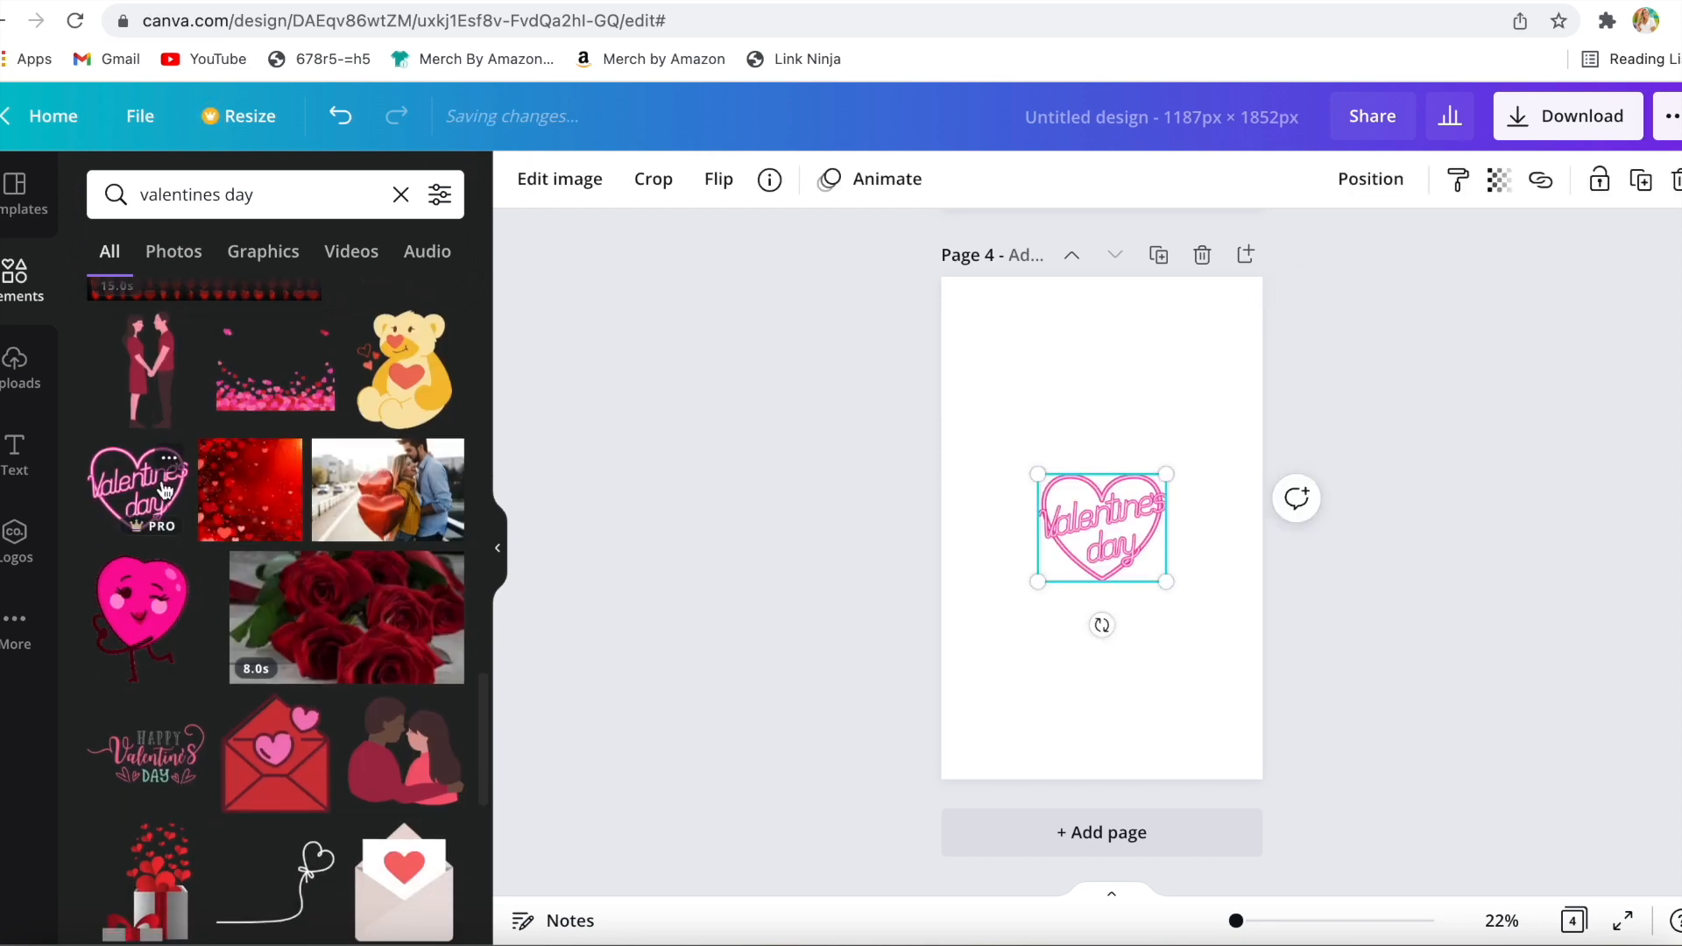
drag(1165, 474, 1083, 500)
- Duplicate the page and replace the copy's neon graphic with the recommended interlocked double hearts, enlarged across the page
click(422, 595)
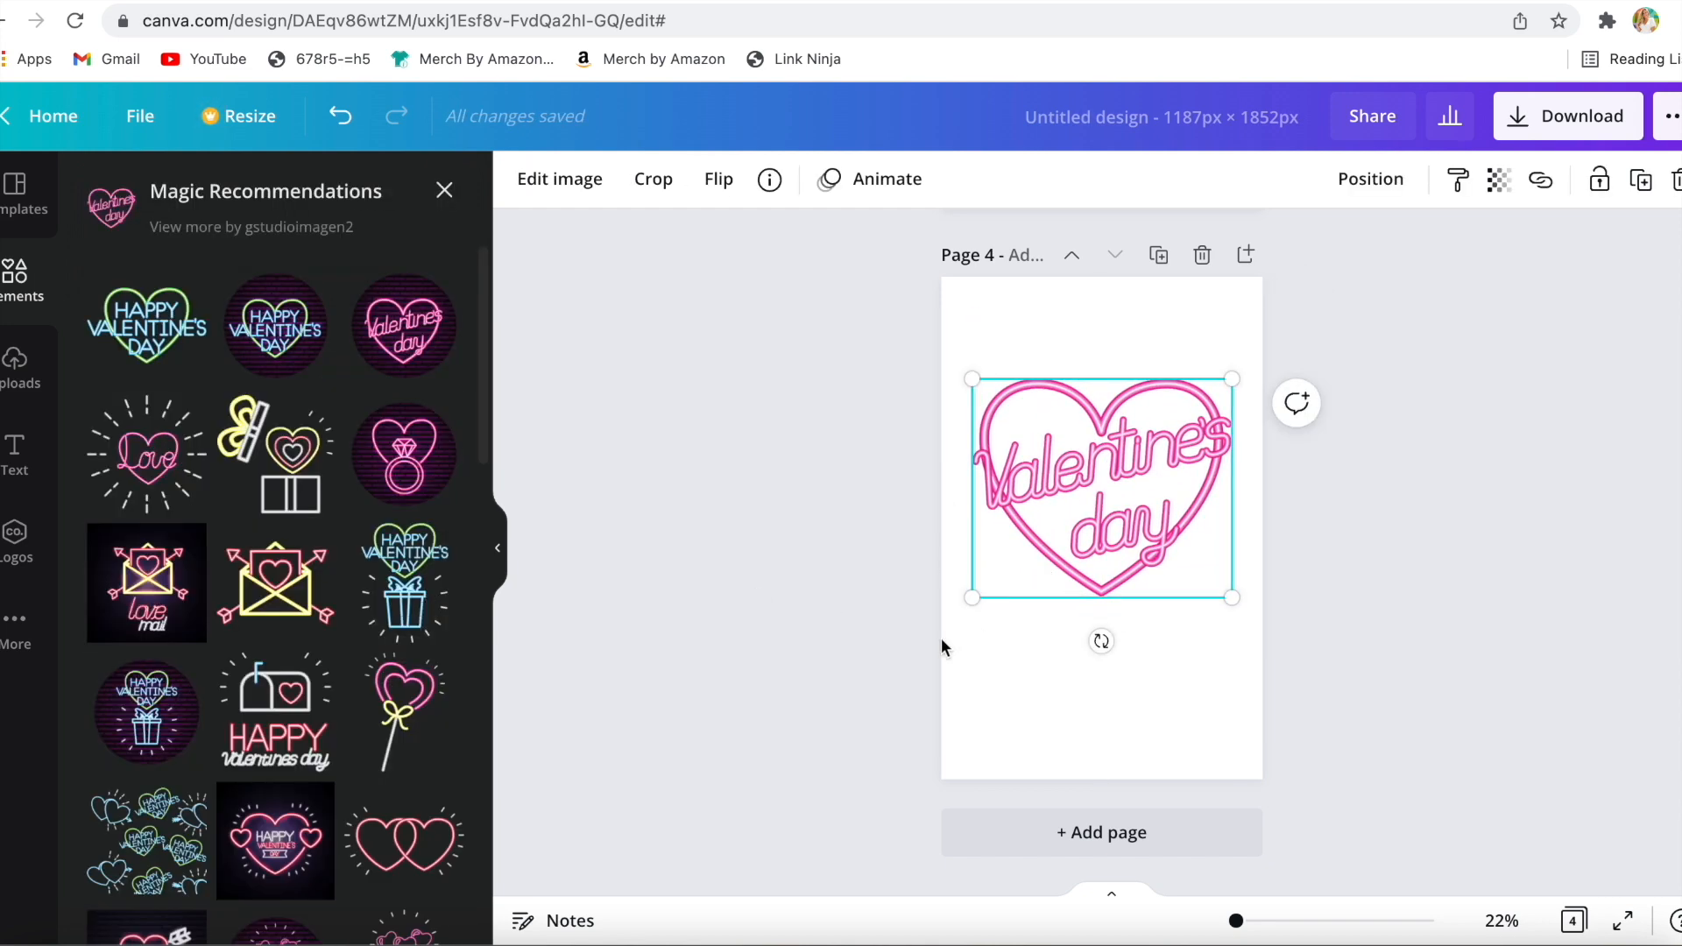
click(1158, 254)
key(Delete)
click(404, 841)
drag(1168, 458, 1233, 378)
click(1099, 574)
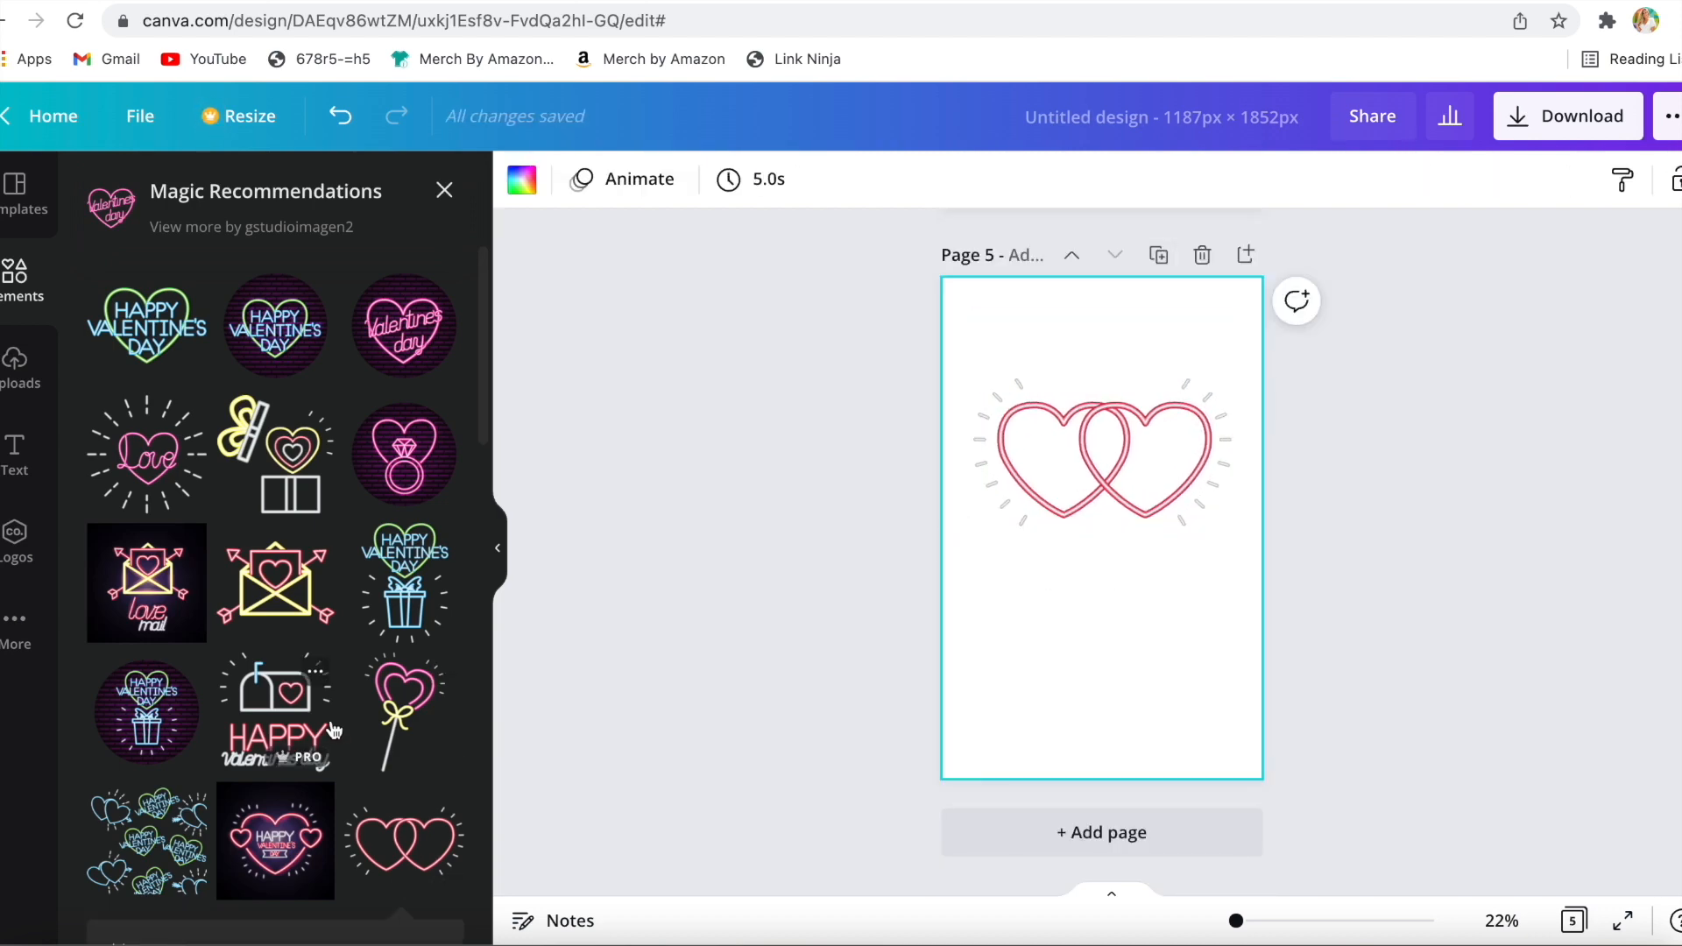
- Replace the interlocked hearts with the multicolored nested neon heart from the recommendations
scroll(333, 729, down, 3)
scroll(333, 730, down, 4)
scroll(333, 730, down, 10)
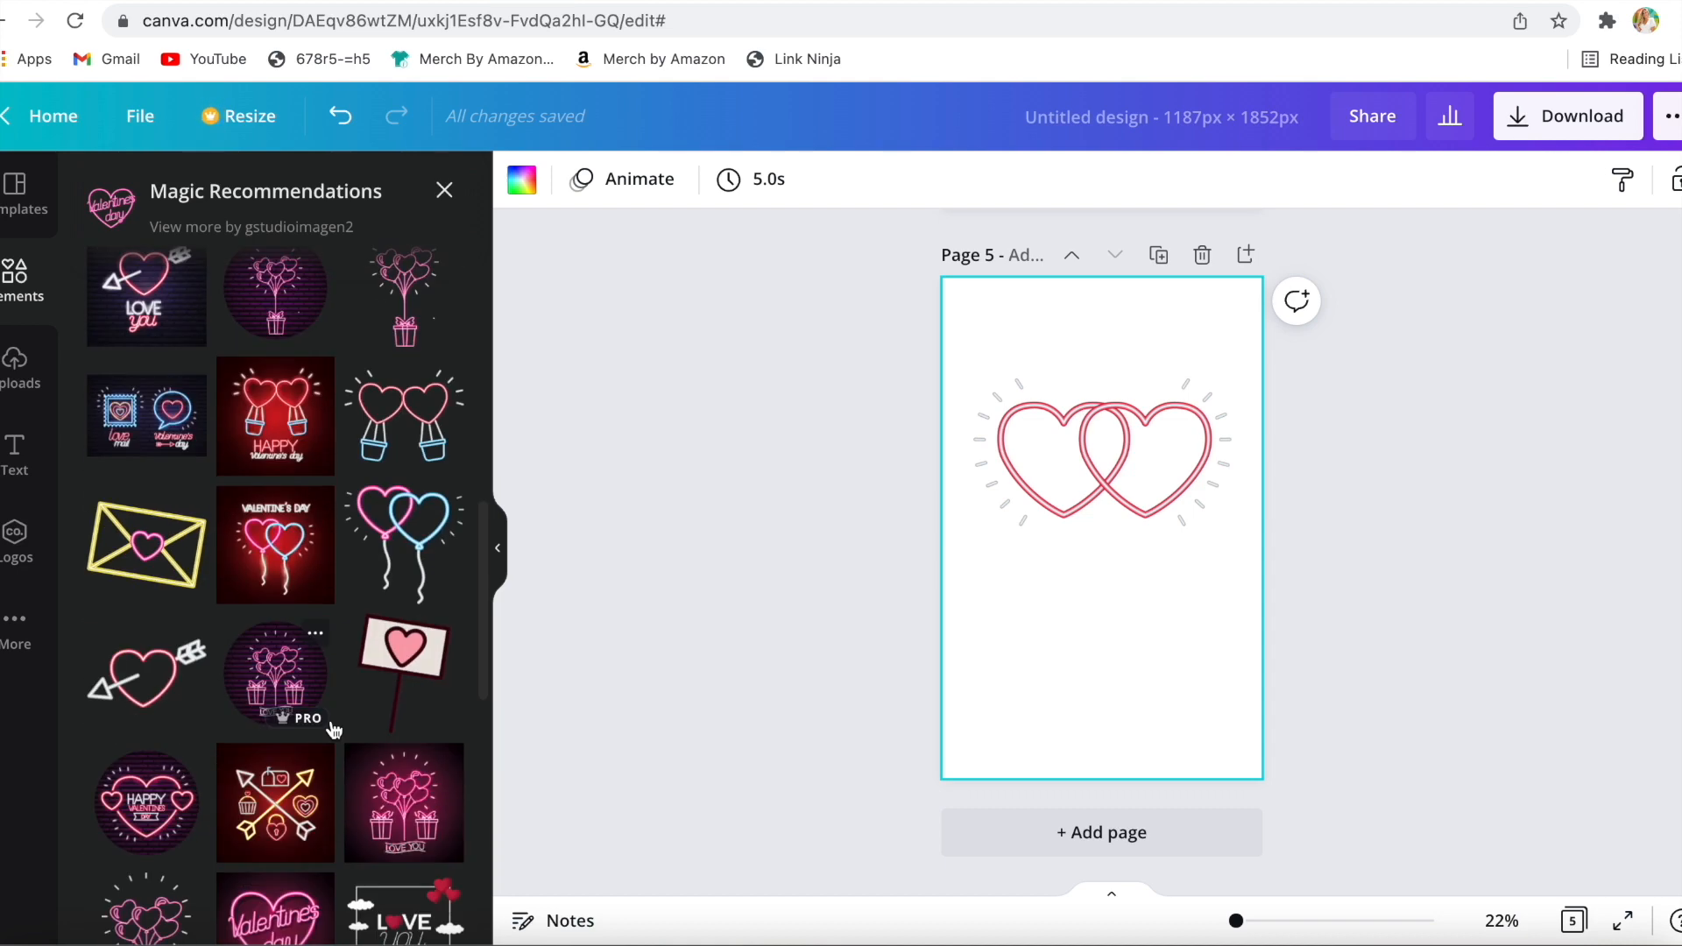
scroll(332, 730, down, 2)
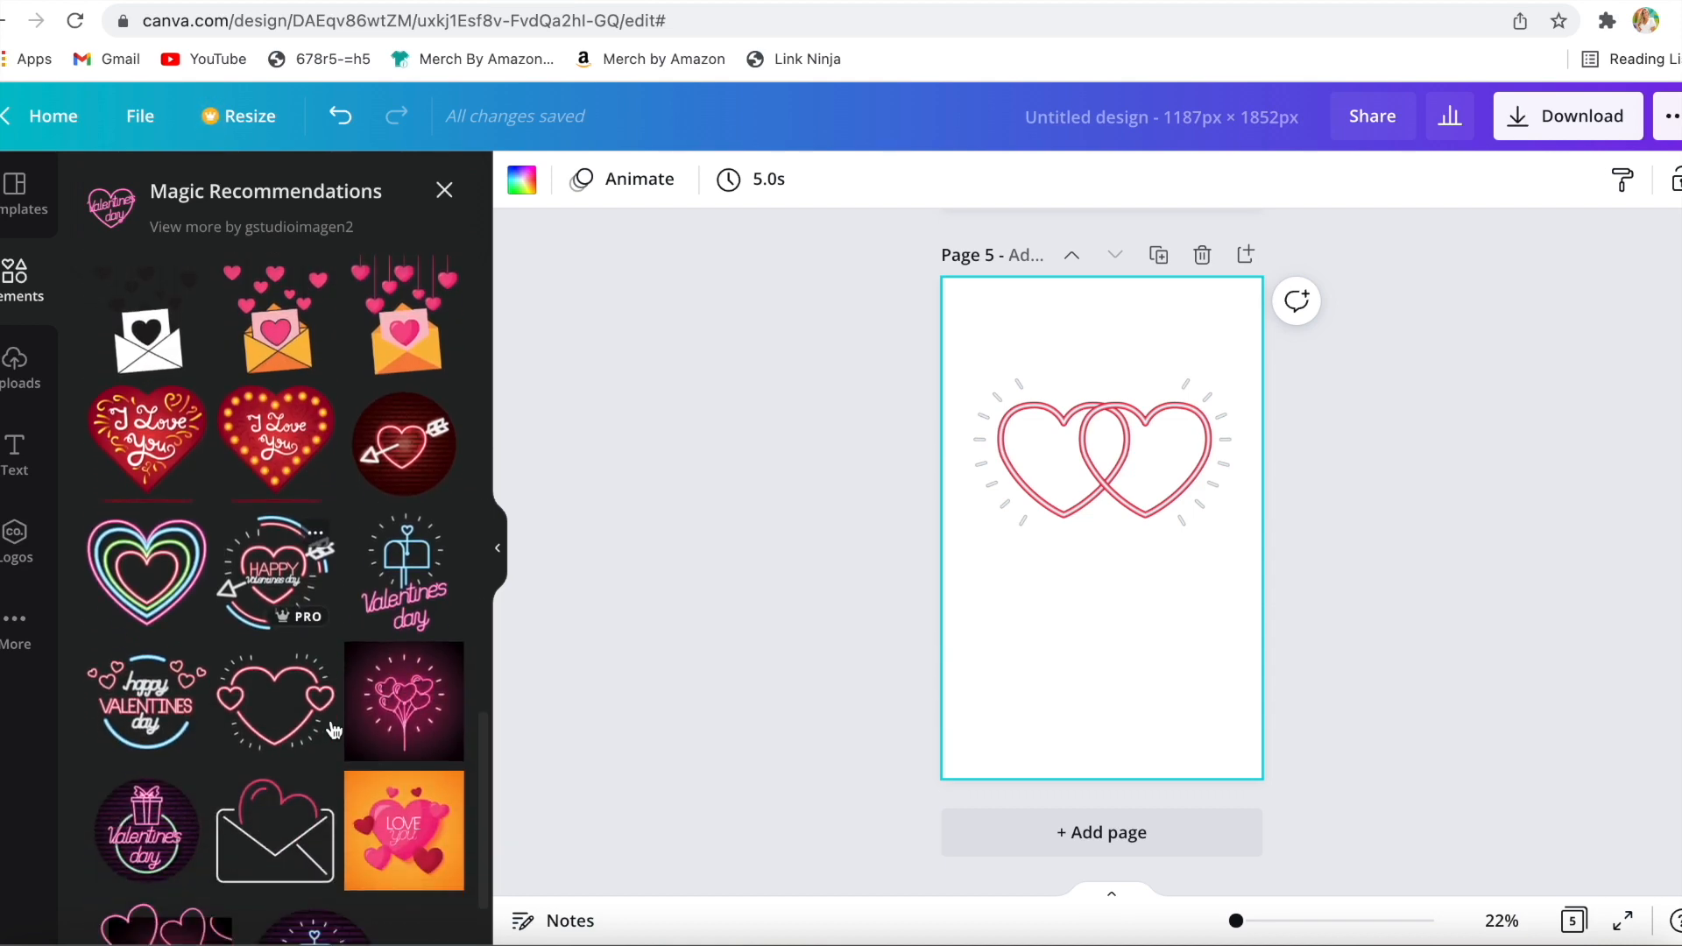
click(154, 596)
click(1042, 431)
key(Delete)
- Resize the nested heart and center it in the upper half of the page
click(1112, 522)
drag(1166, 472, 1217, 427)
drag(1154, 518, 1164, 482)
drag(1014, 528, 1038, 555)
drag(1071, 511, 1071, 510)
double_click(1064, 509)
click(979, 526)
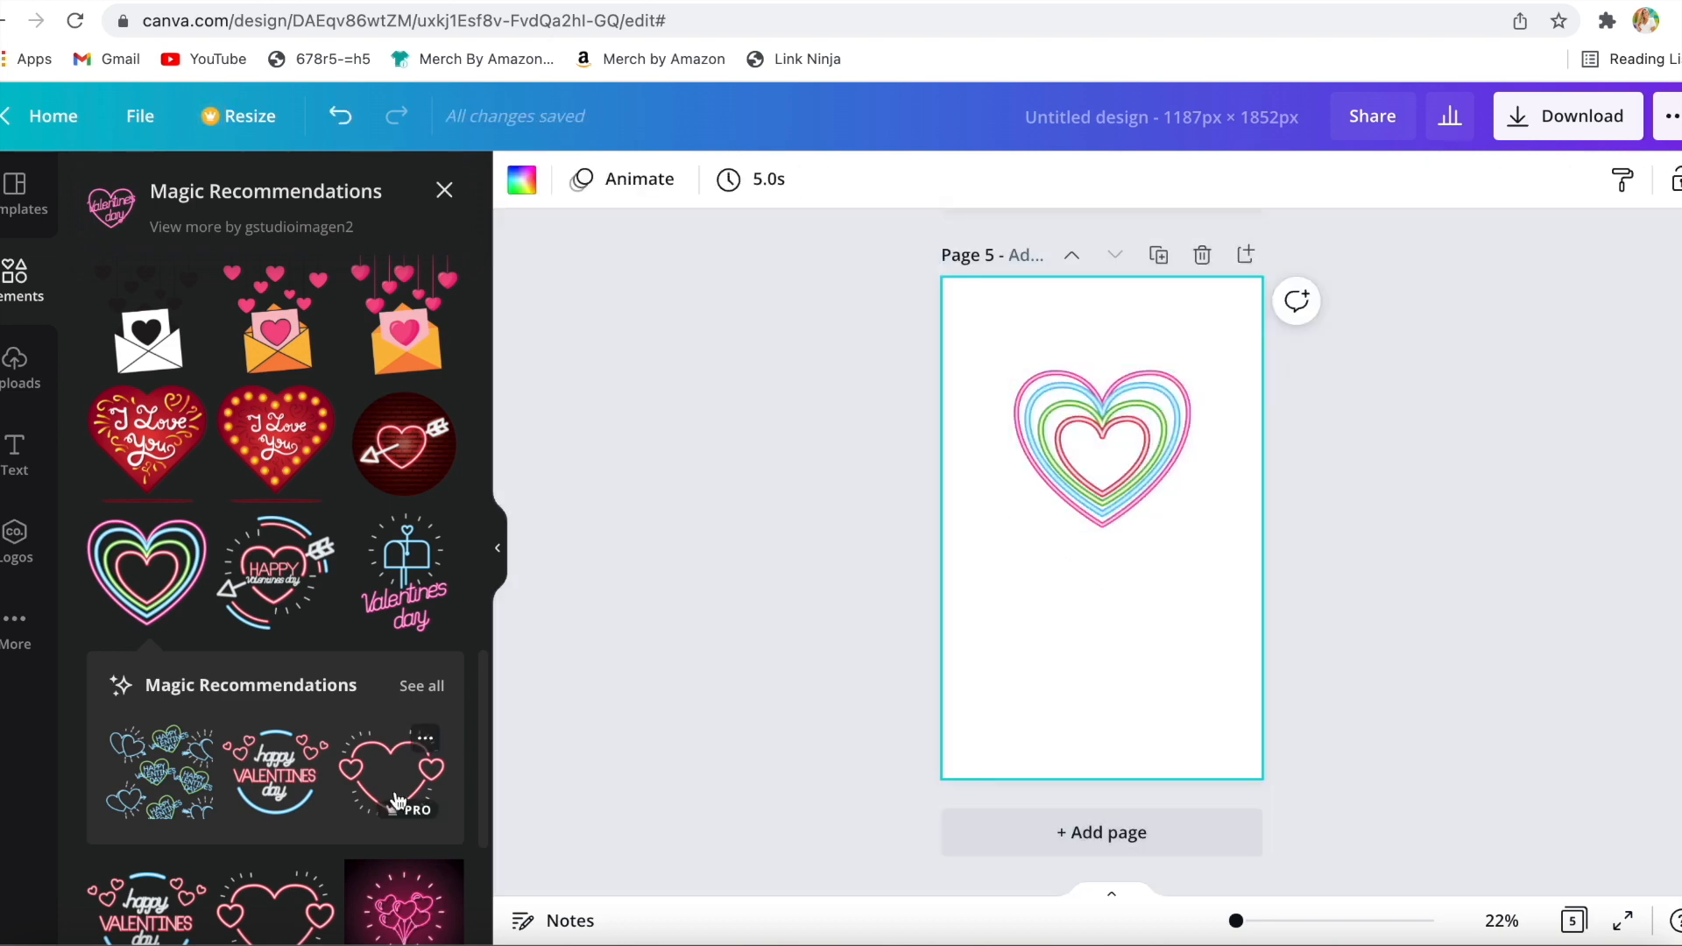
scroll(394, 799, down, 4)
scroll(399, 800, up, 10)
scroll(398, 801, up, 6)
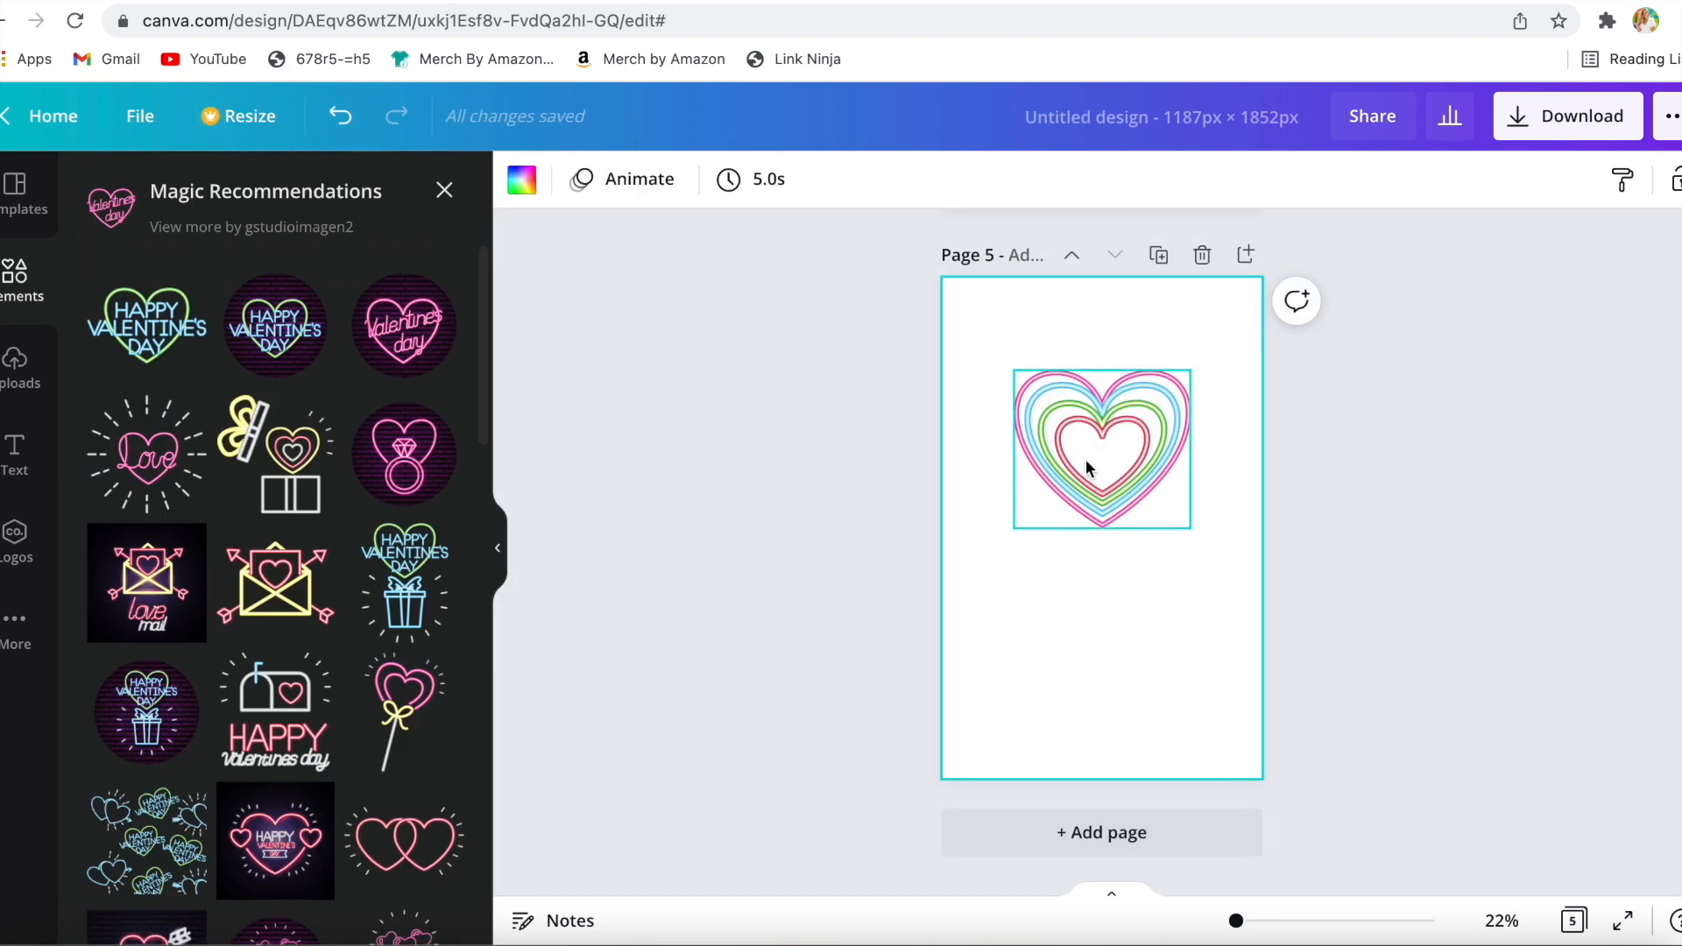
right_click(1076, 503)
click(545, 182)
click(545, 184)
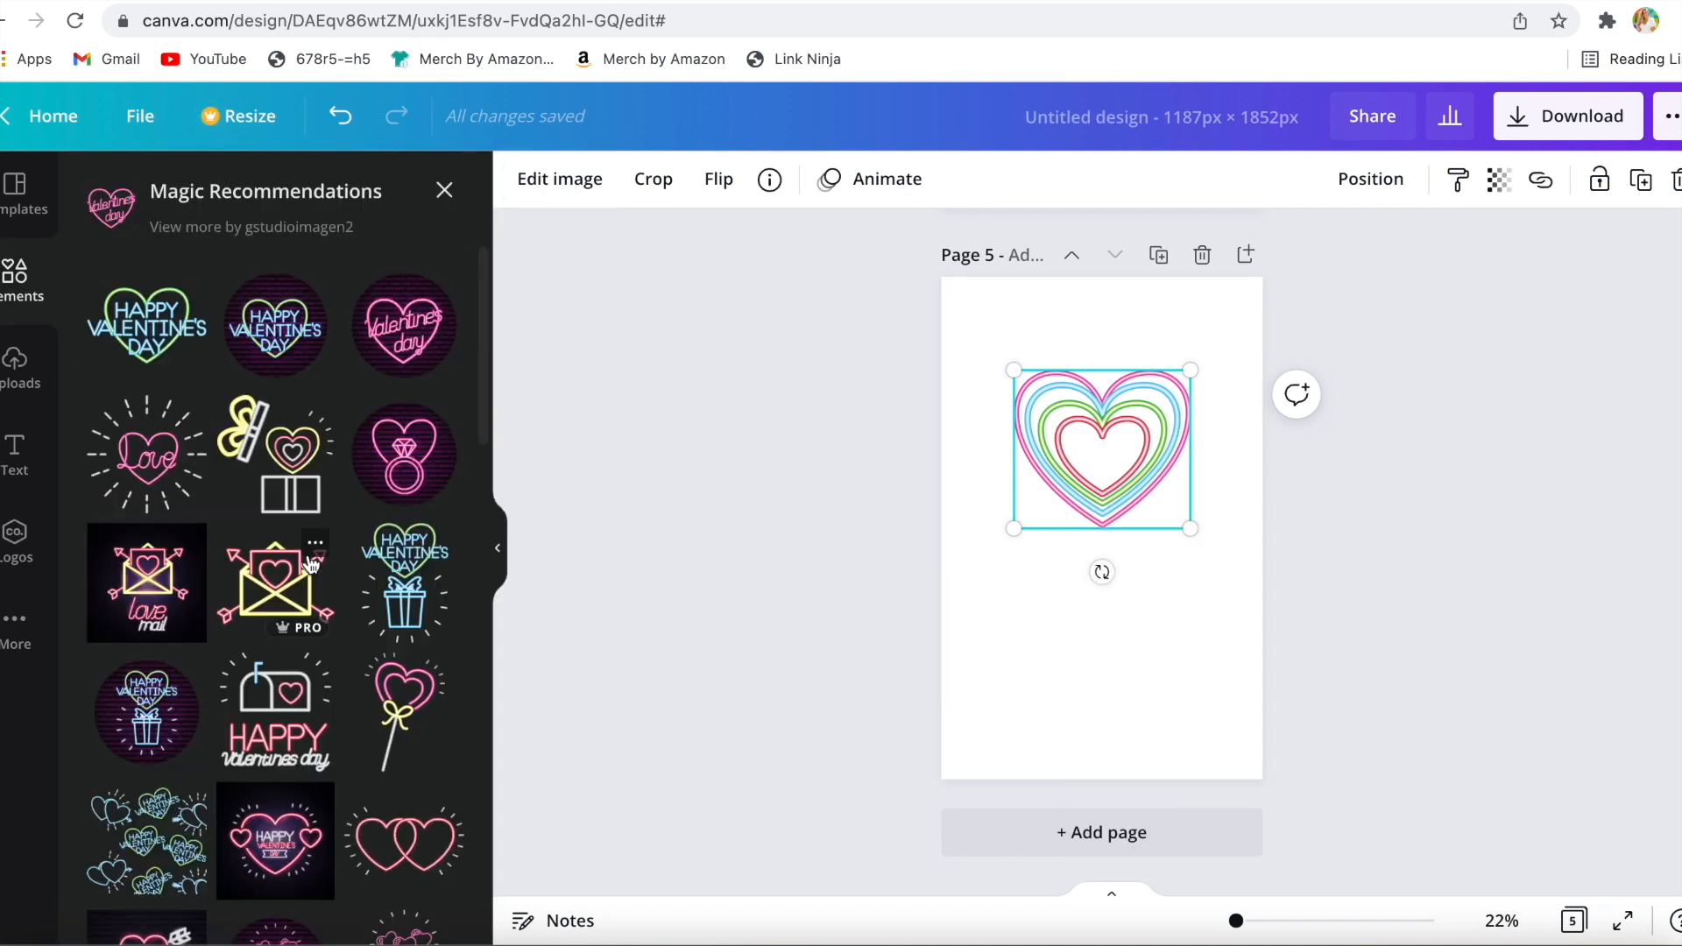
- Replace the nested heart with the neon "Happy Valentine's Day" heart, enlarged on the page
click(147, 326)
drag(1034, 571, 941, 631)
drag(1171, 632, 1223, 665)
drag(941, 484, 974, 507)
click(1065, 459)
key(Delete)
- Delete the neon "Happy Valentine's Day" heart and close the recommendations
drag(1105, 619, 1113, 487)
double_click(1113, 487)
click(1107, 560)
key(Delete)
click(444, 190)
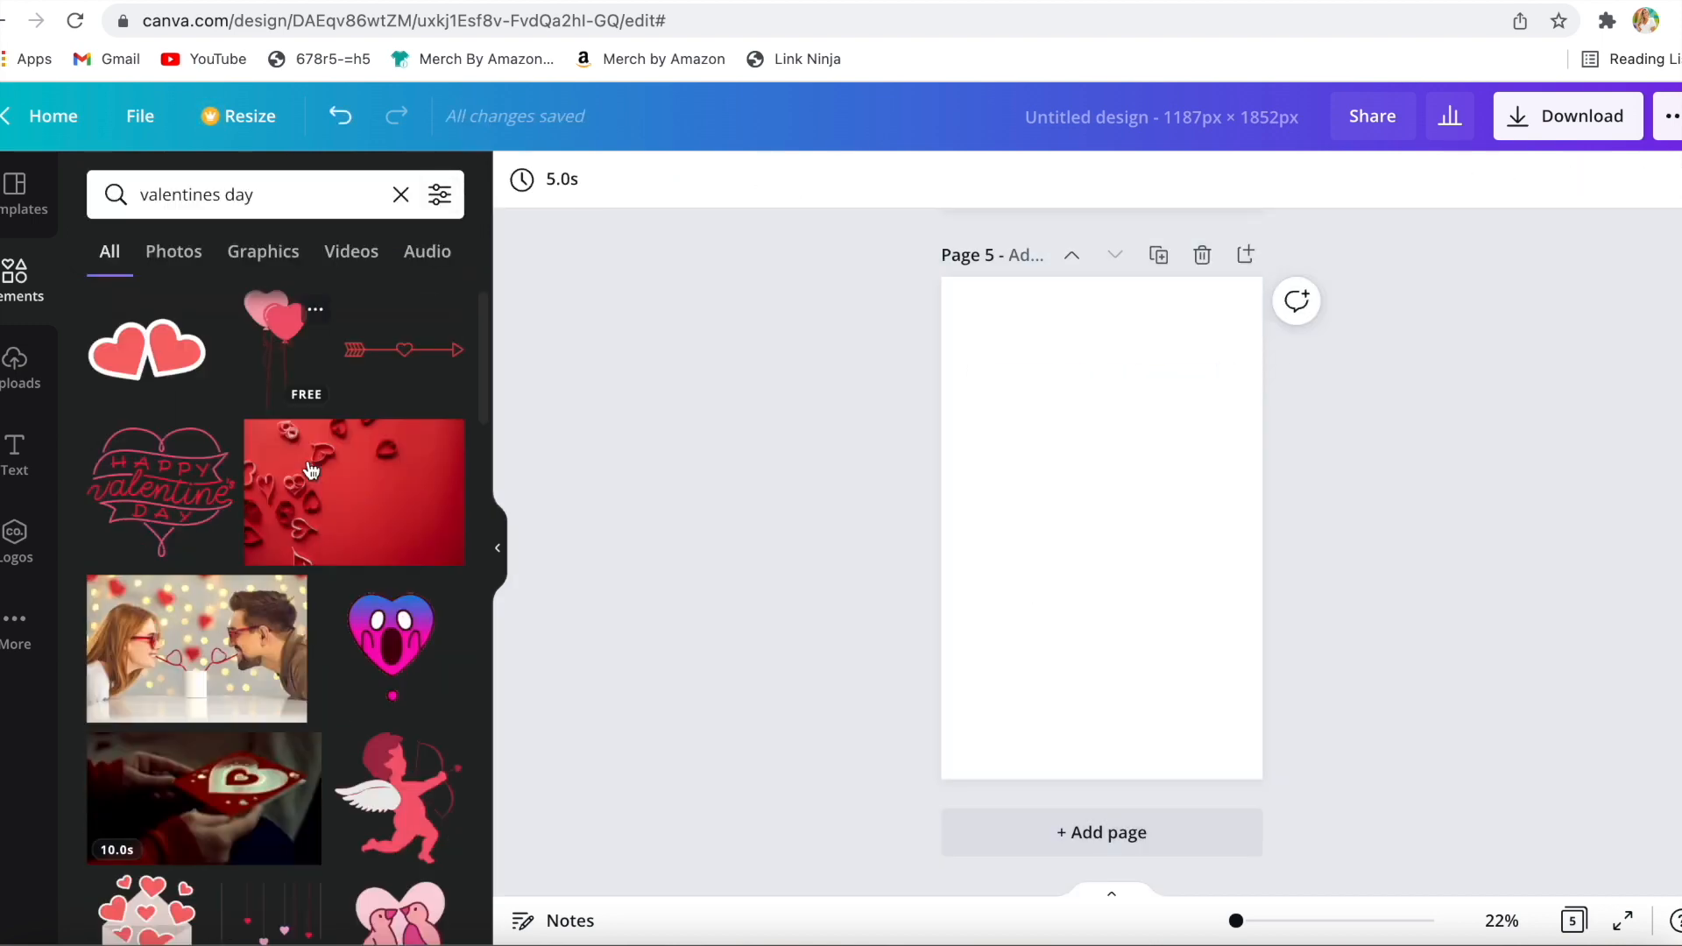
- Search the elements for "love"
double_click(284, 194)
key(ctrl+a)
text(love)
key(Return)
click(392, 547)
drag(1099, 586, 1099, 524)
double_click(1099, 524)
click(987, 687)
click(560, 179)
click(560, 179)
key(Delete)
- Add the hand-drawn heart cluster to the page and recolor it coral pink
scroll(431, 470, down, 10)
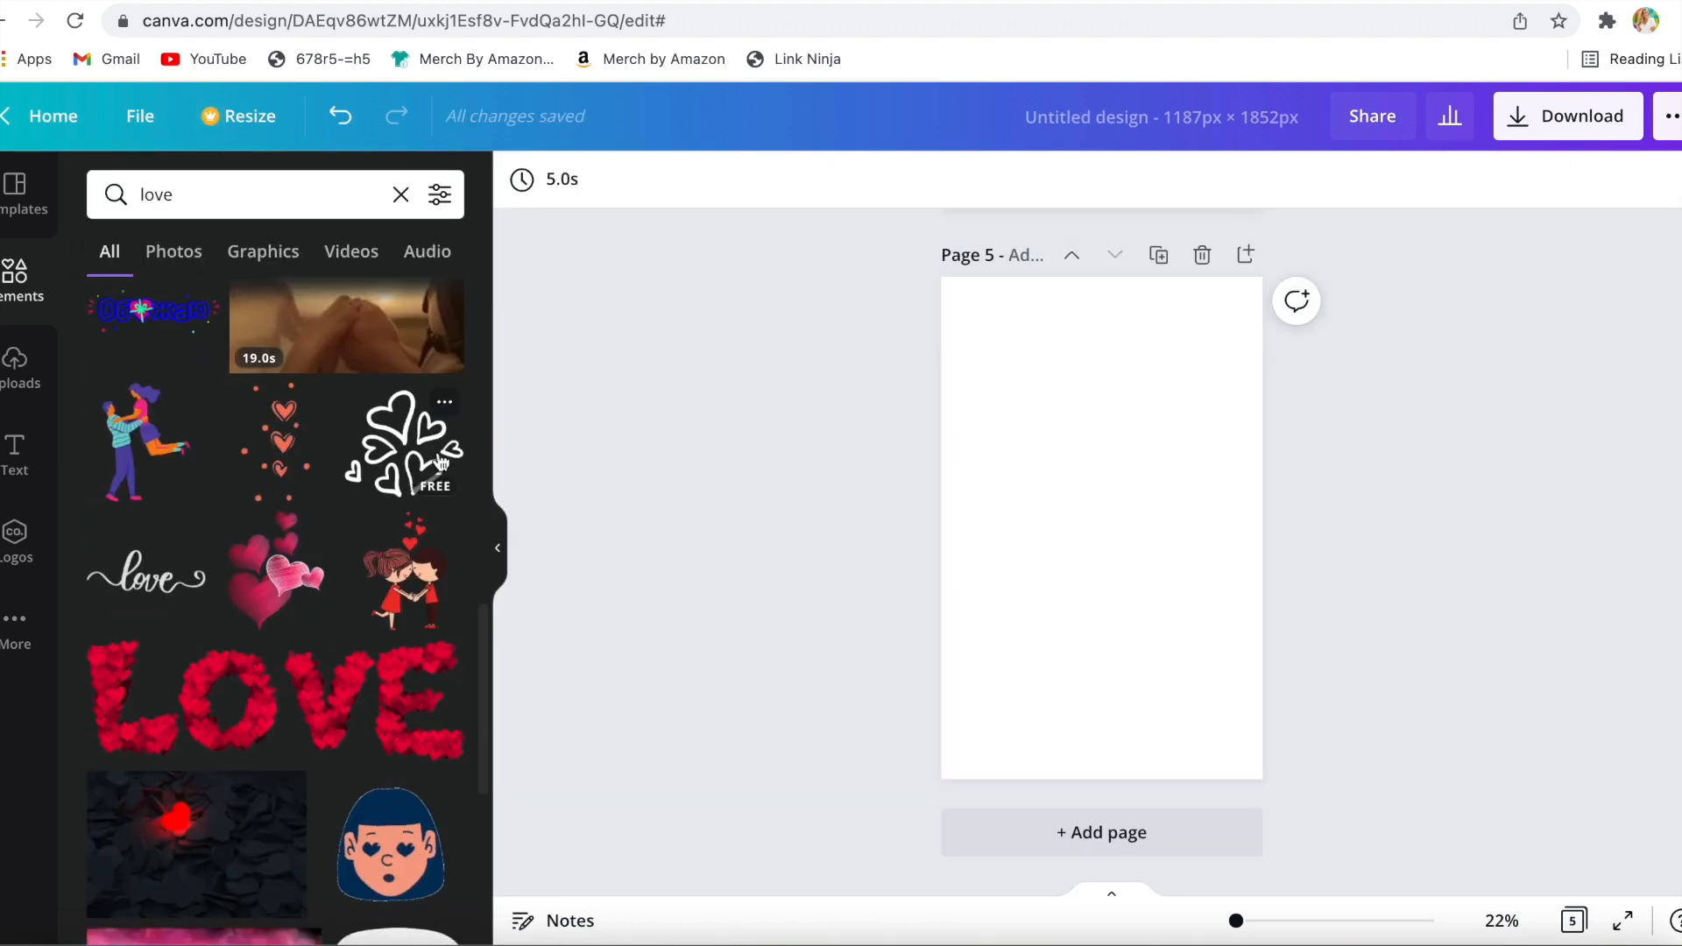
click(443, 460)
click(517, 179)
click(435, 300)
click(634, 376)
scroll(438, 548, down, 3)
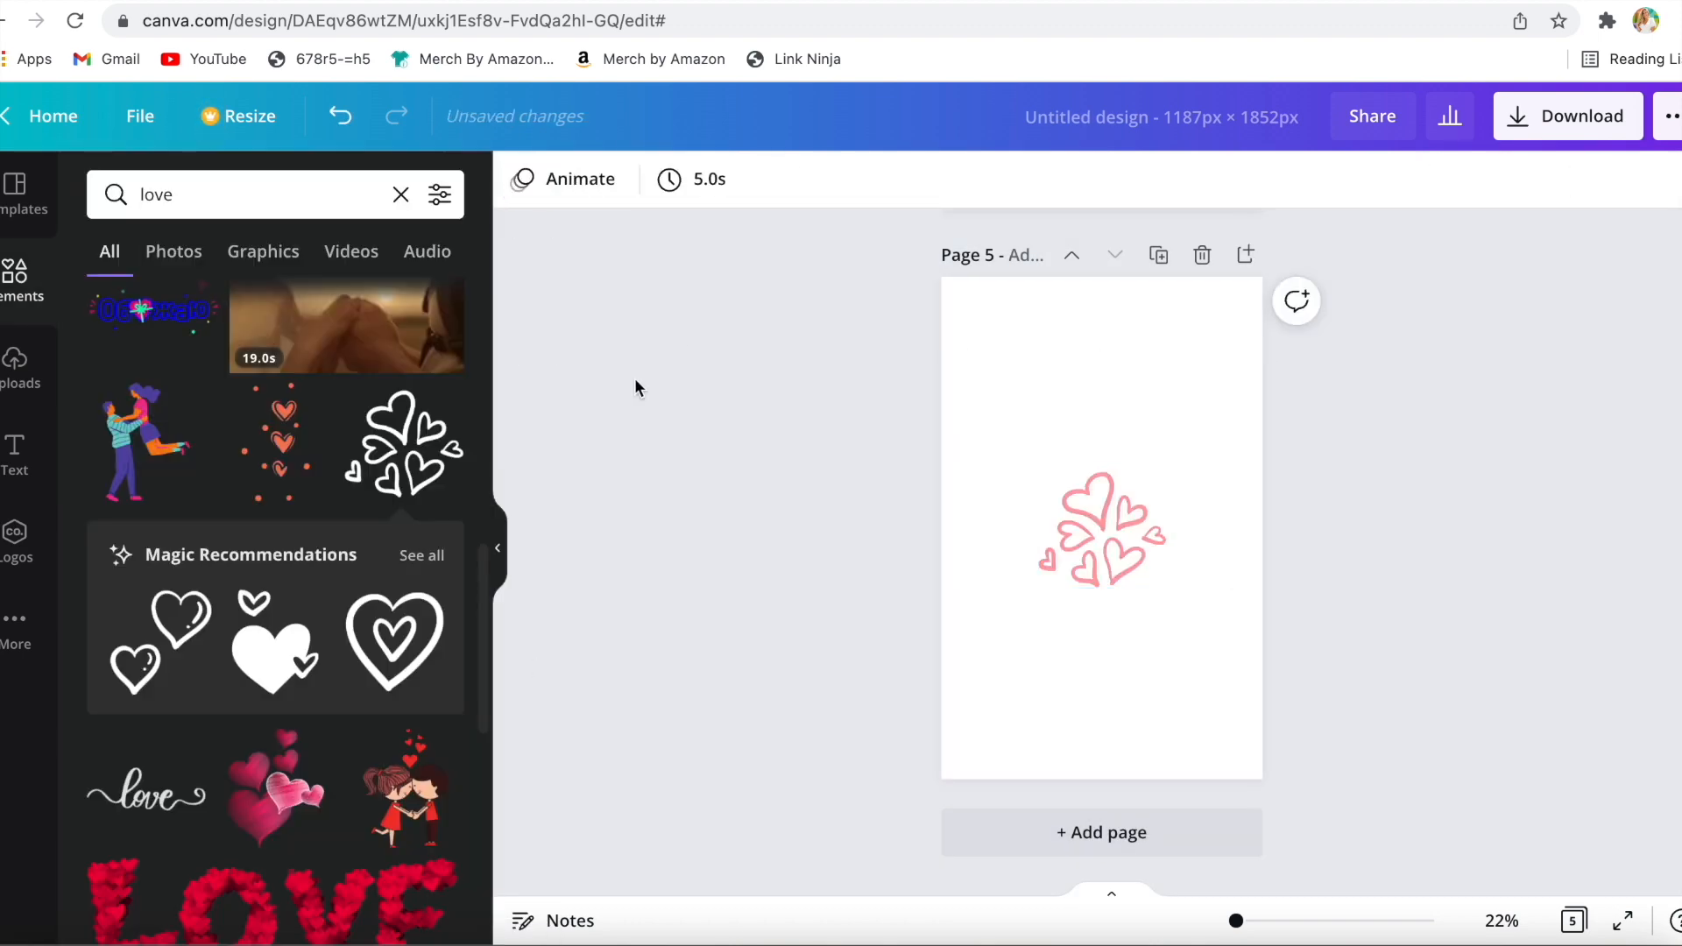
- Add the "love" script lettering and the three pink hearts graphic, moving the hearts to the upper part of the page
click(146, 585)
scroll(405, 683, down, 10)
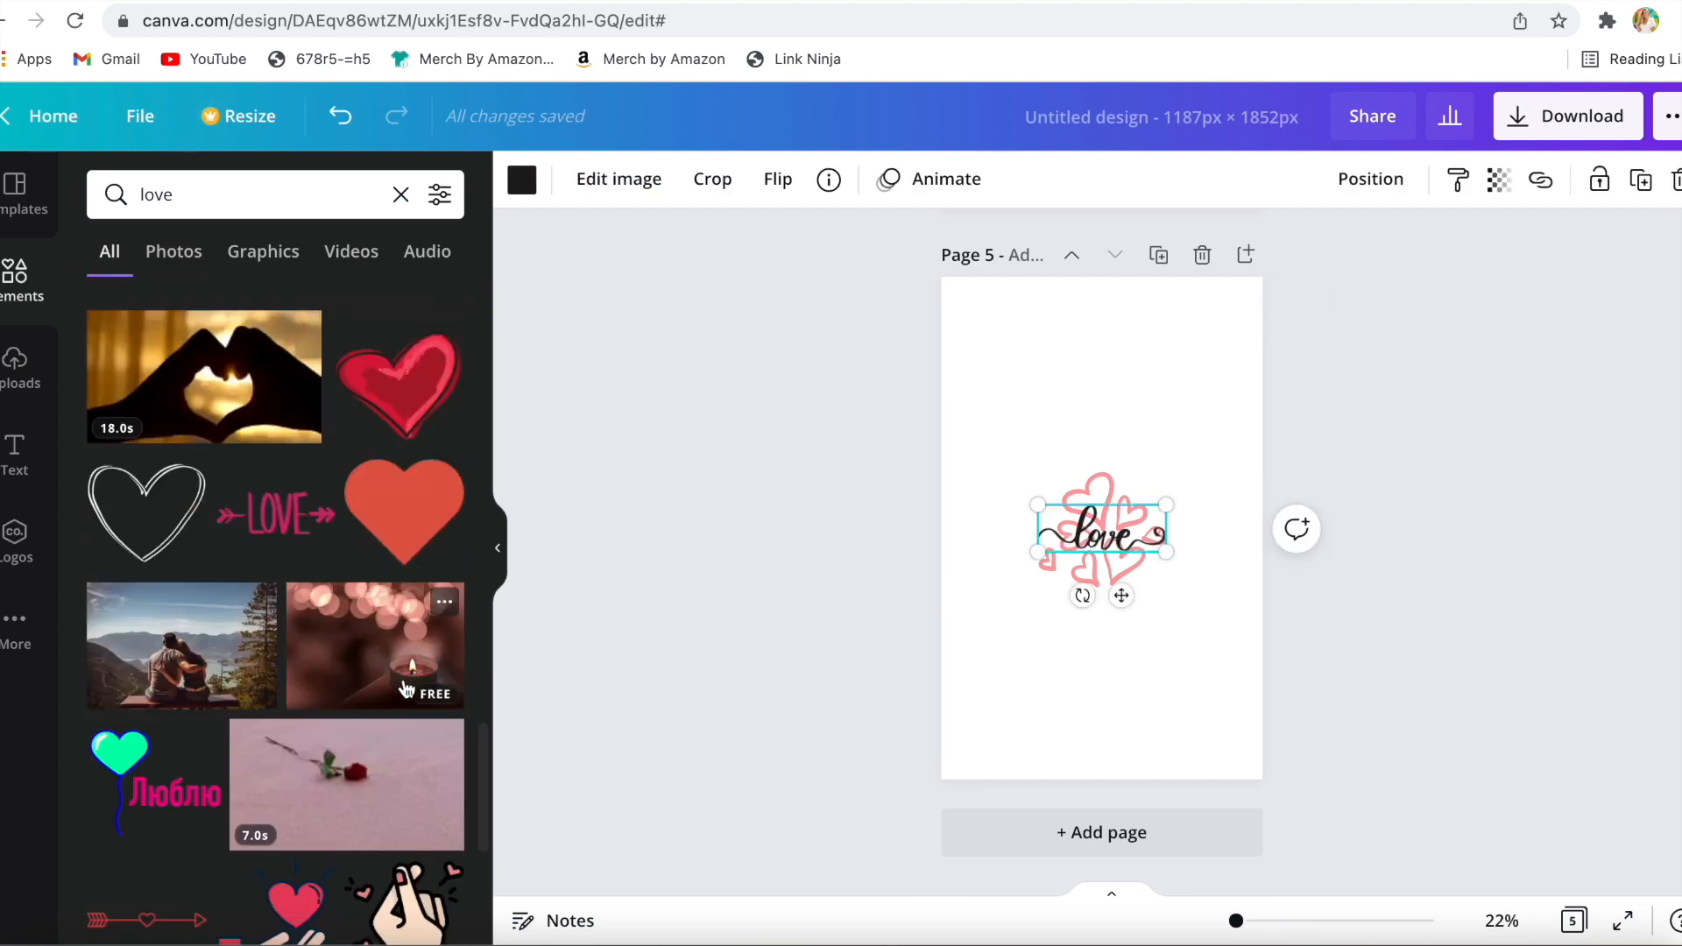
click(151, 624)
drag(1145, 523, 1155, 398)
- Remove the coral heart cluster and move the "love" lettering just below the pink hearts
click(1092, 545)
click(1087, 570)
key(Delete)
drag(1106, 533, 1073, 462)
click(1149, 434)
double_click(1073, 480)
- Recolor the "love" lettering with the pink sampled from the large heart
click(1057, 525)
click(522, 180)
click(1110, 350)
click(1070, 492)
click(1070, 475)
click(522, 179)
click(110, 324)
click(402, 552)
click(1150, 433)
click(848, 657)
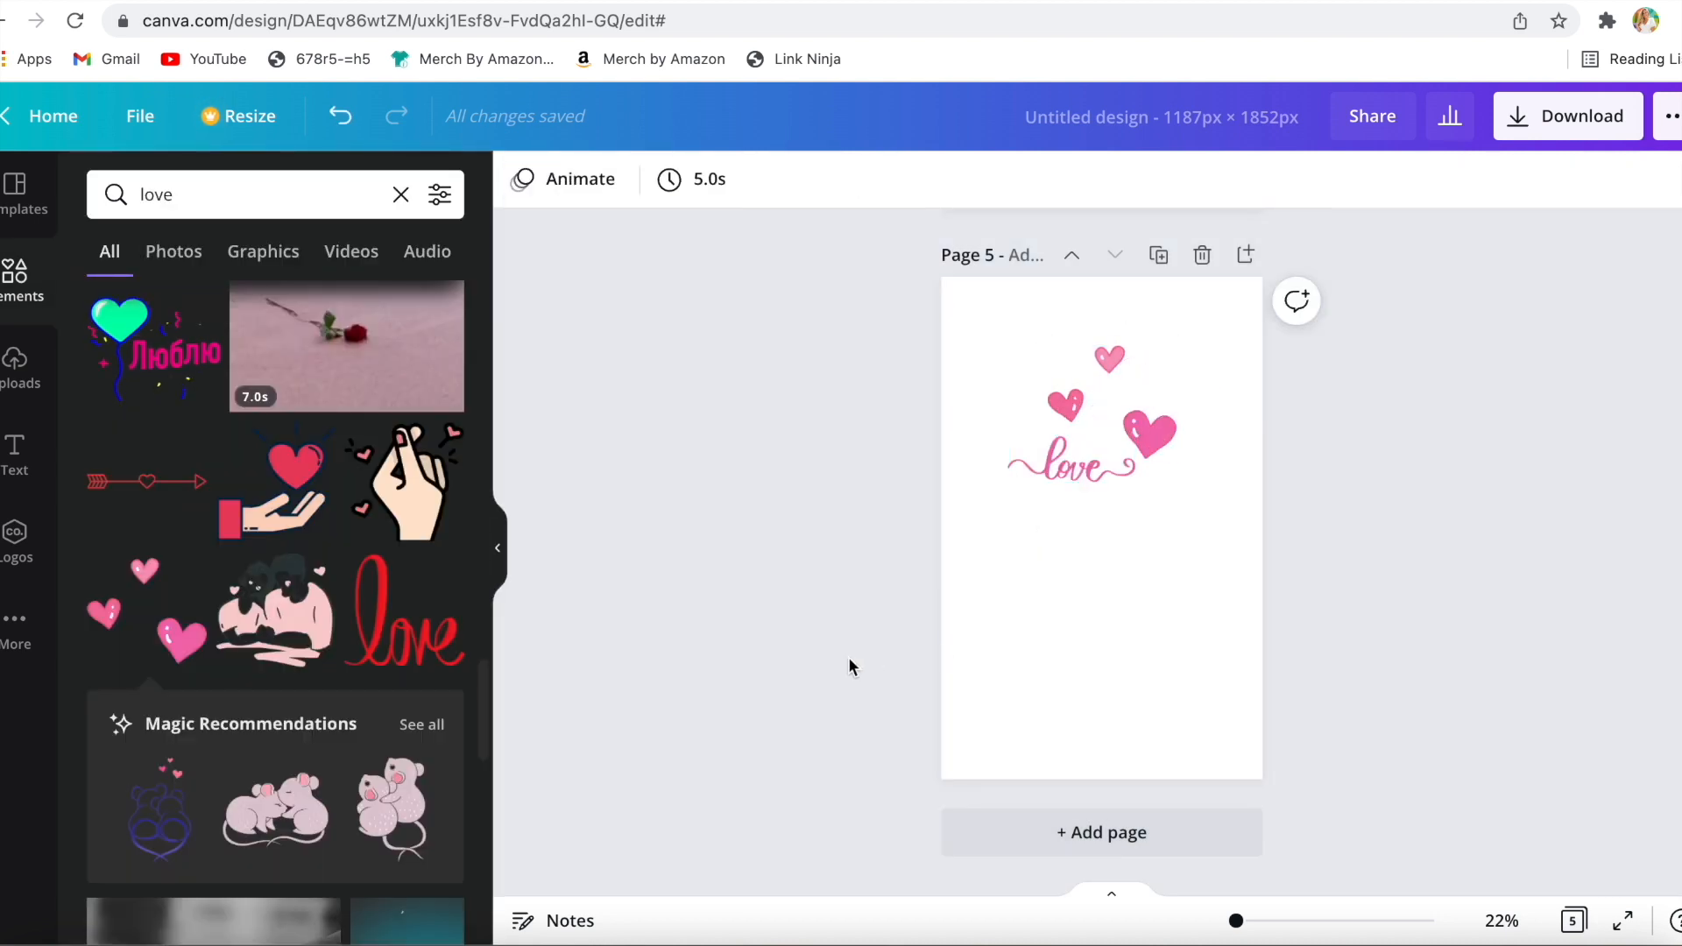
- Move the pink hearts graphic down beside the "love" lettering and shift the lettering to fit against it
drag(1142, 439, 1140, 433)
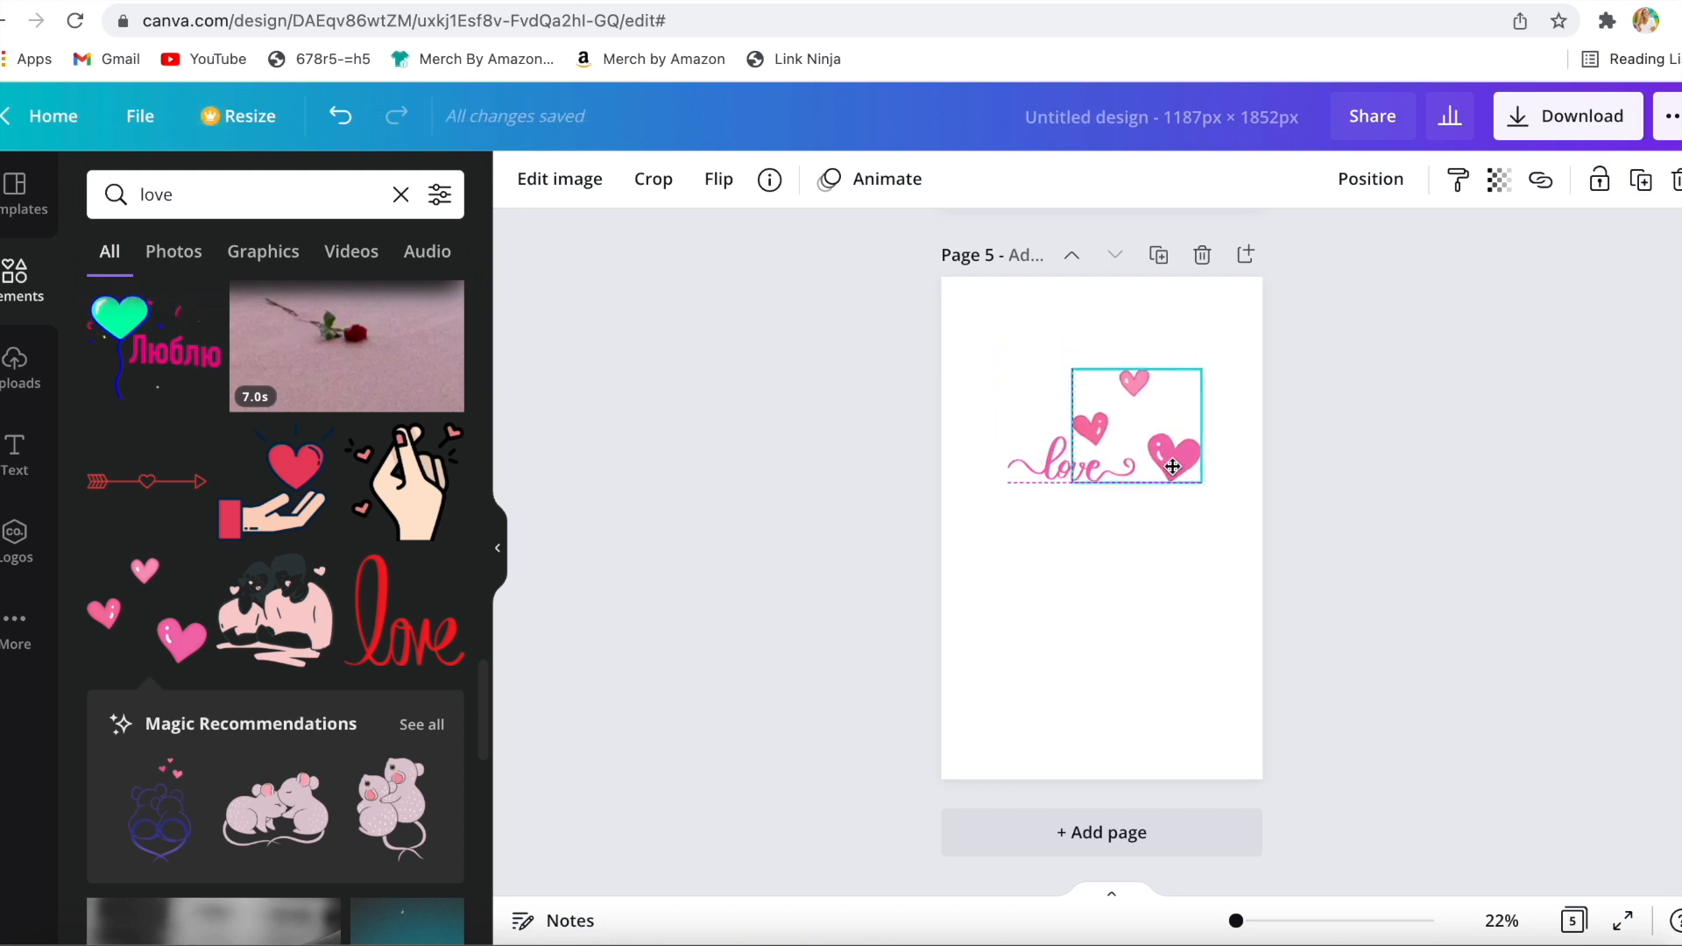
click(1019, 475)
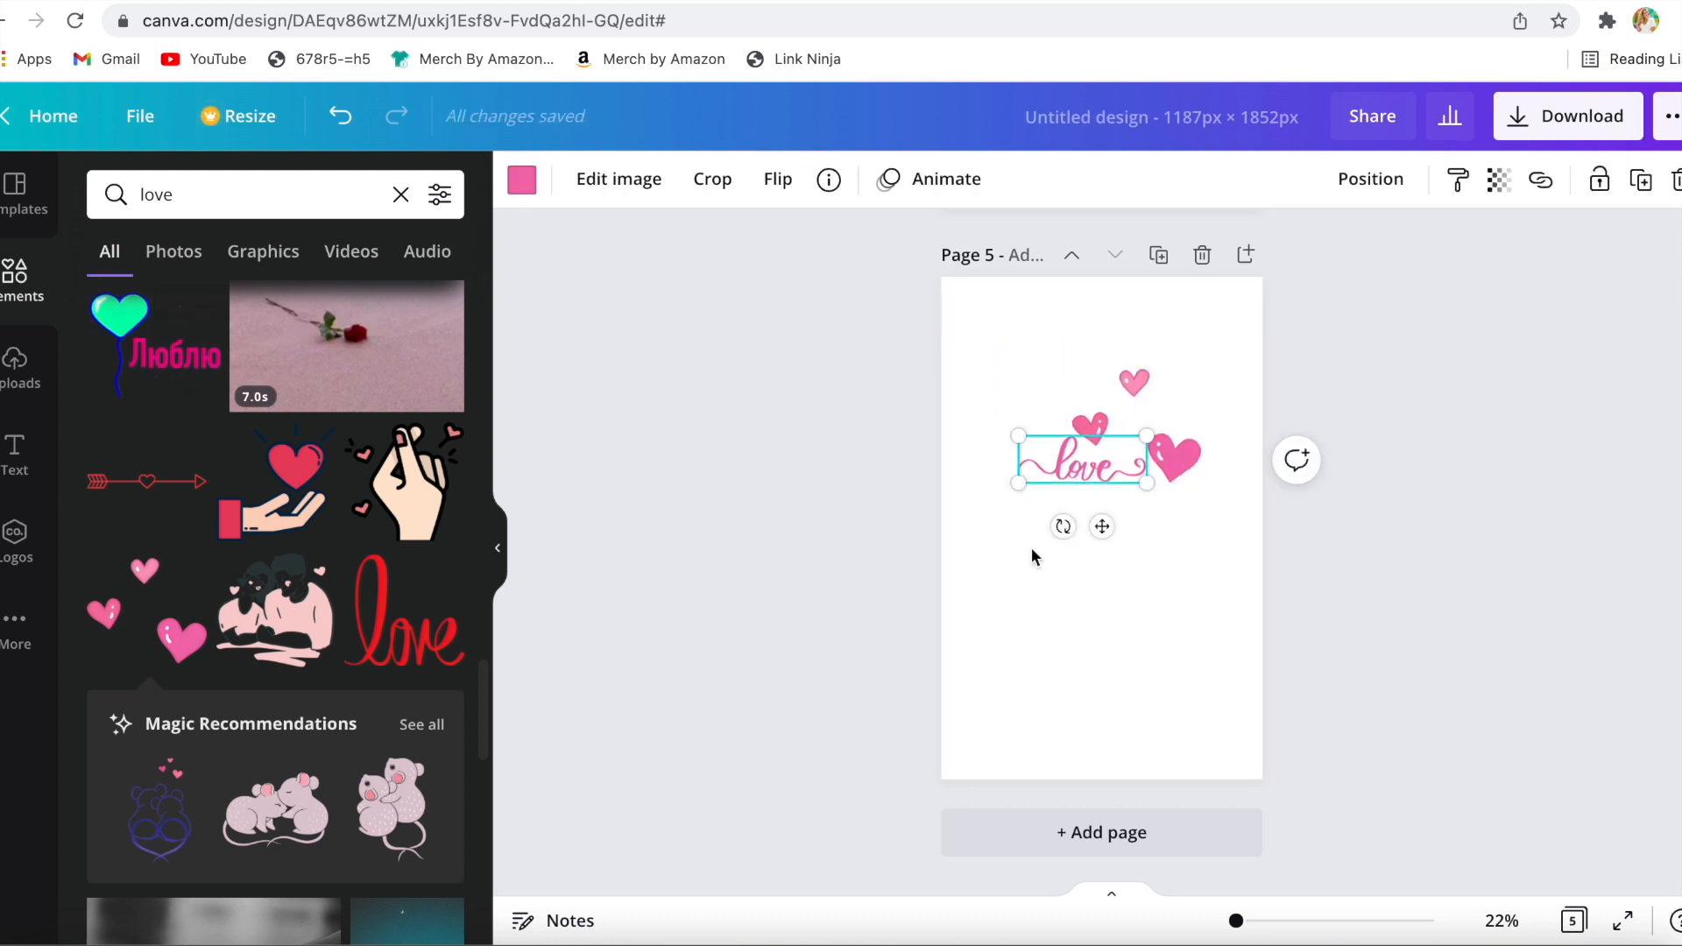
click(1031, 557)
- Add the hugging mice graphic from the recommendations related to the pink hearts and move it up slightly
scroll(429, 631, down, 2)
click(420, 612)
scroll(363, 573, down, 4)
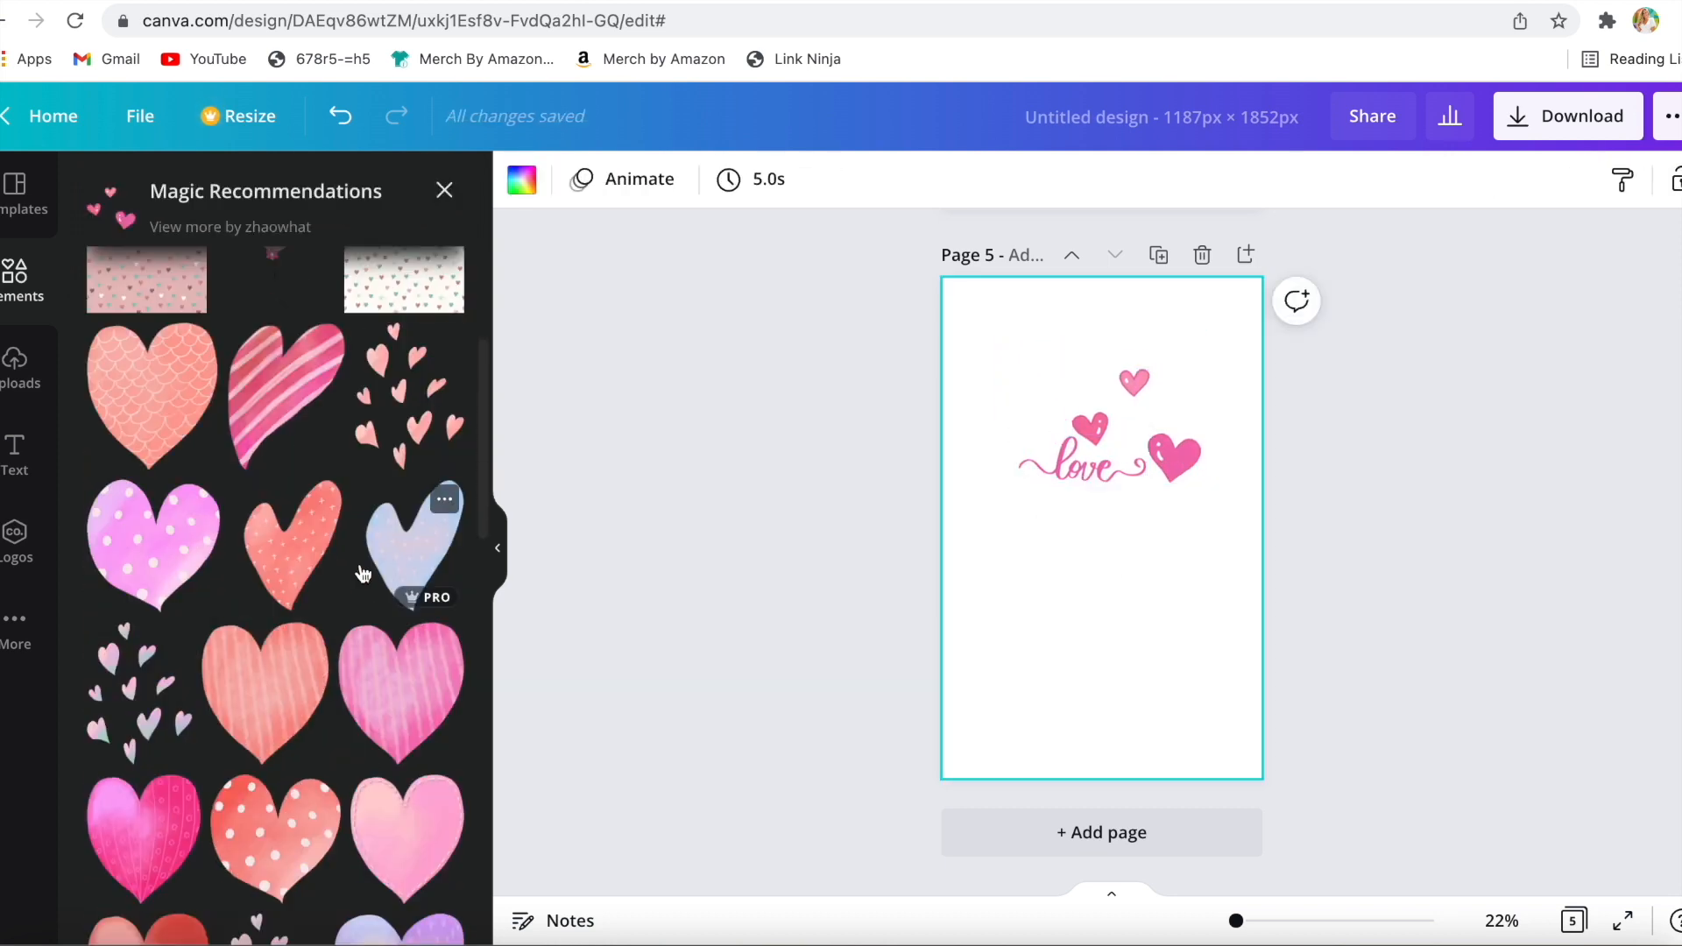
scroll(362, 573, up, 4)
click(405, 324)
click(1090, 434)
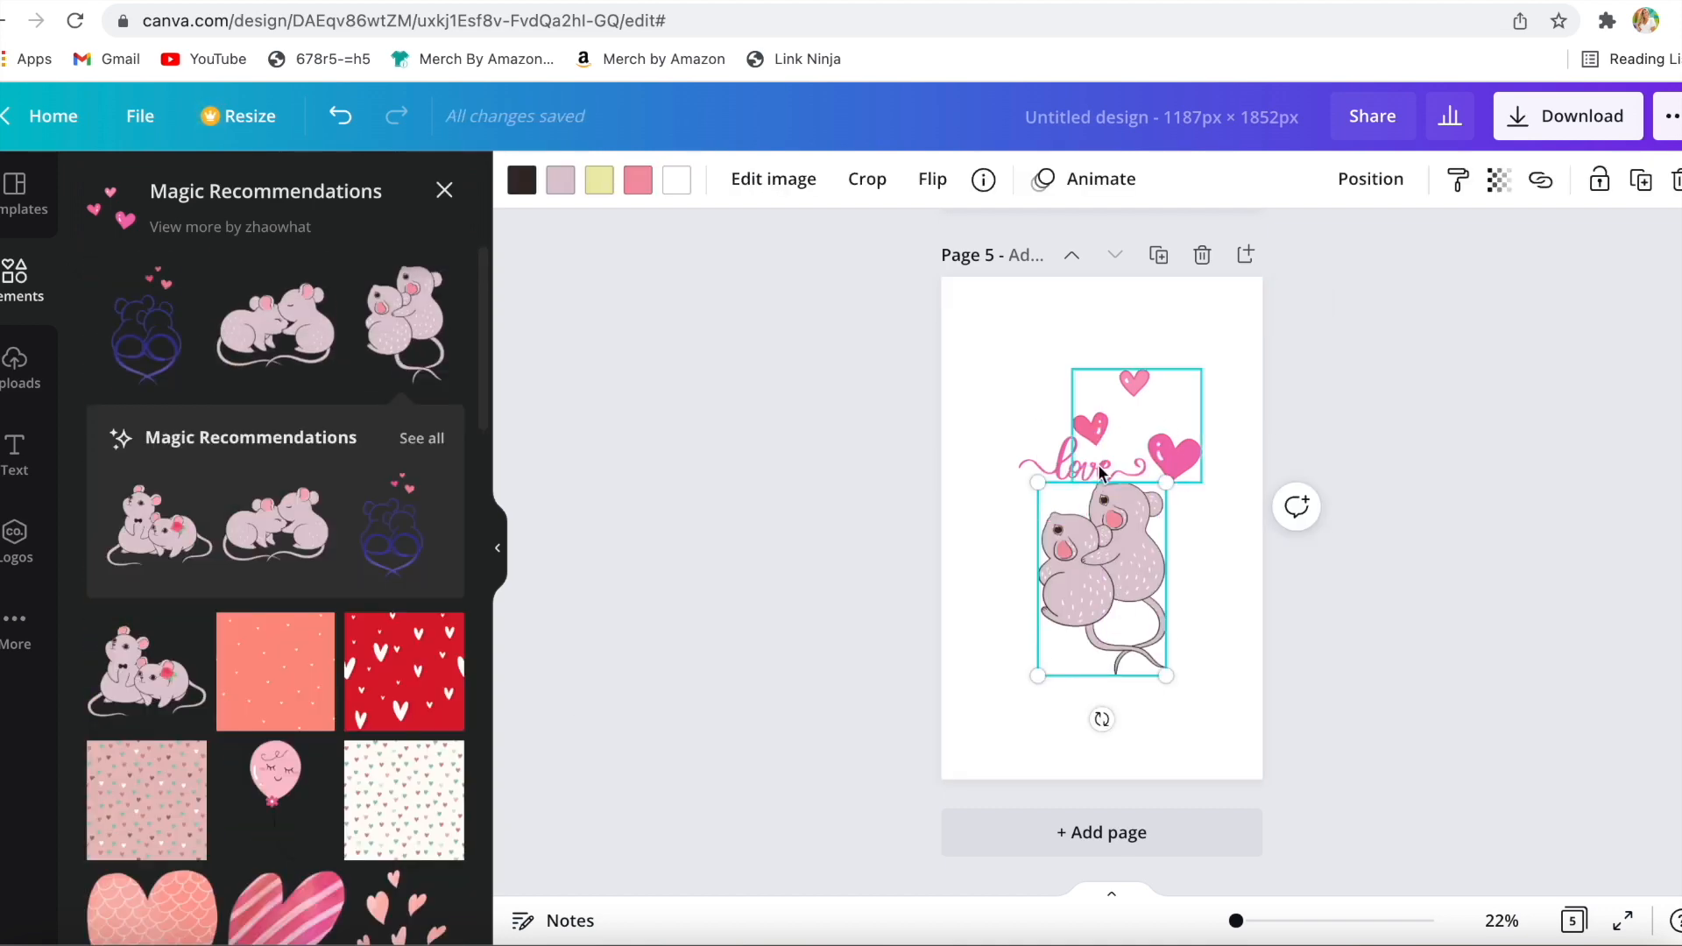
drag(1072, 561, 1072, 523)
- Recolor the pink details on the mice with the pink sampled from the top heart
click(637, 180)
click(112, 305)
click(407, 554)
click(1138, 386)
click(1297, 473)
- Remove the "love" lettering and shrink the pink hearts graphic, placing it just above the shorter mouse's head
drag(1176, 455, 1152, 421)
drag(1151, 528, 1151, 503)
drag(1153, 420, 1126, 416)
mouse_move(1085, 487)
mouse_down()
mouse_move(1134, 483)
mouse_move(1076, 513)
mouse_up()
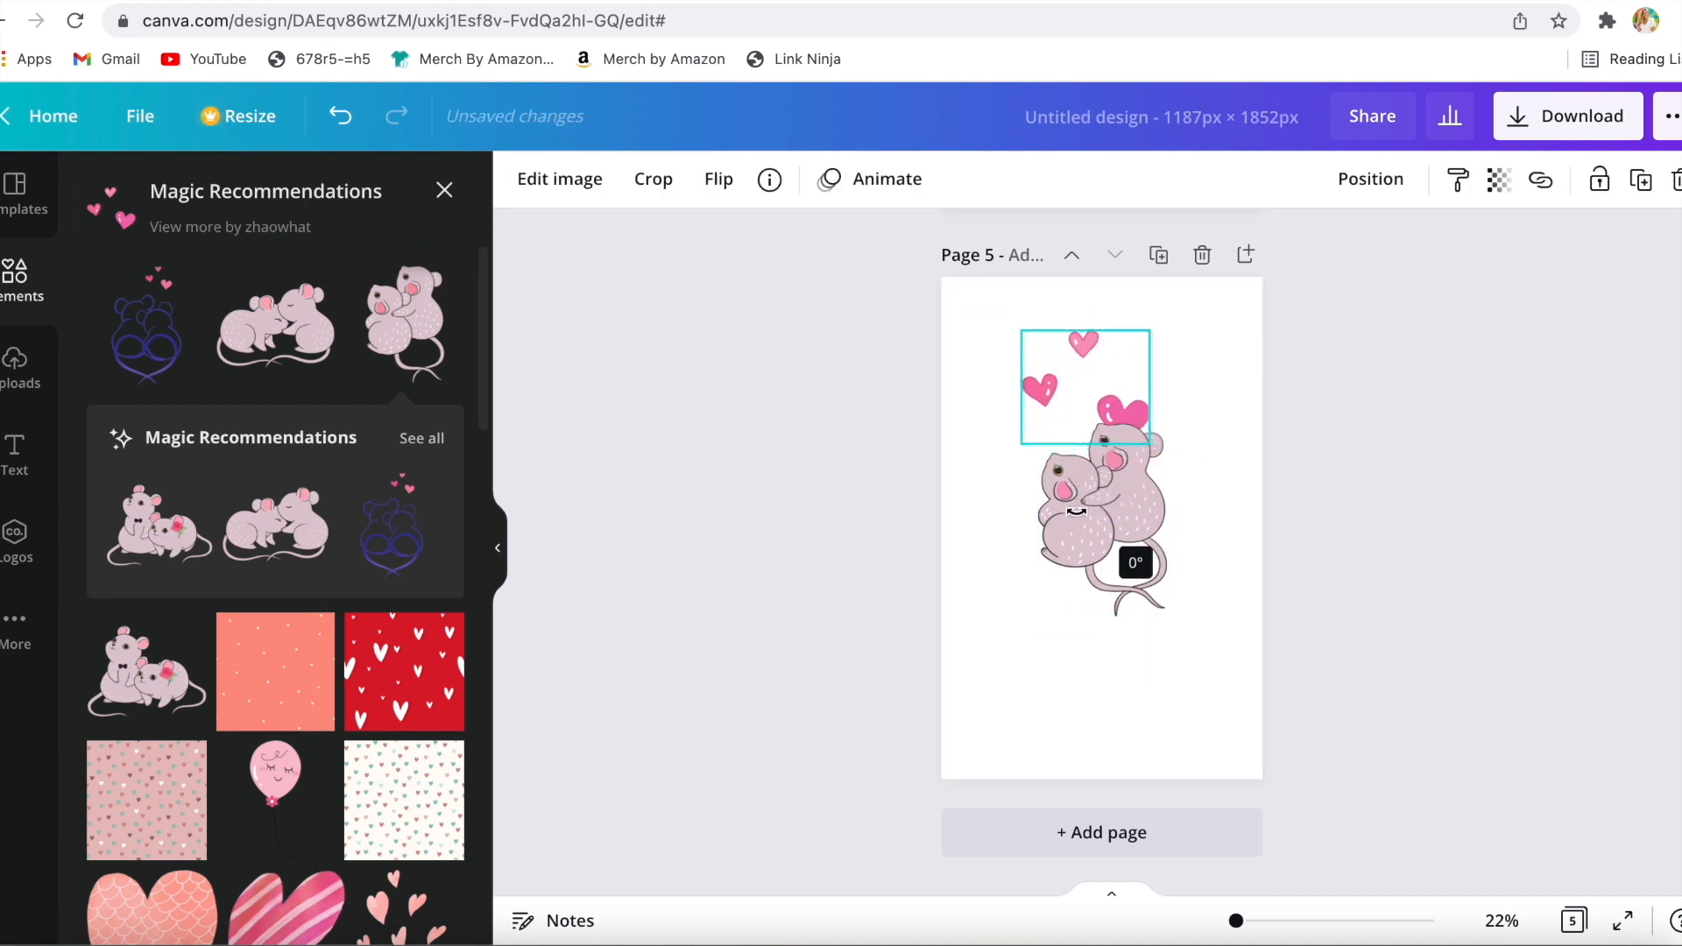
drag(1149, 330, 1086, 369)
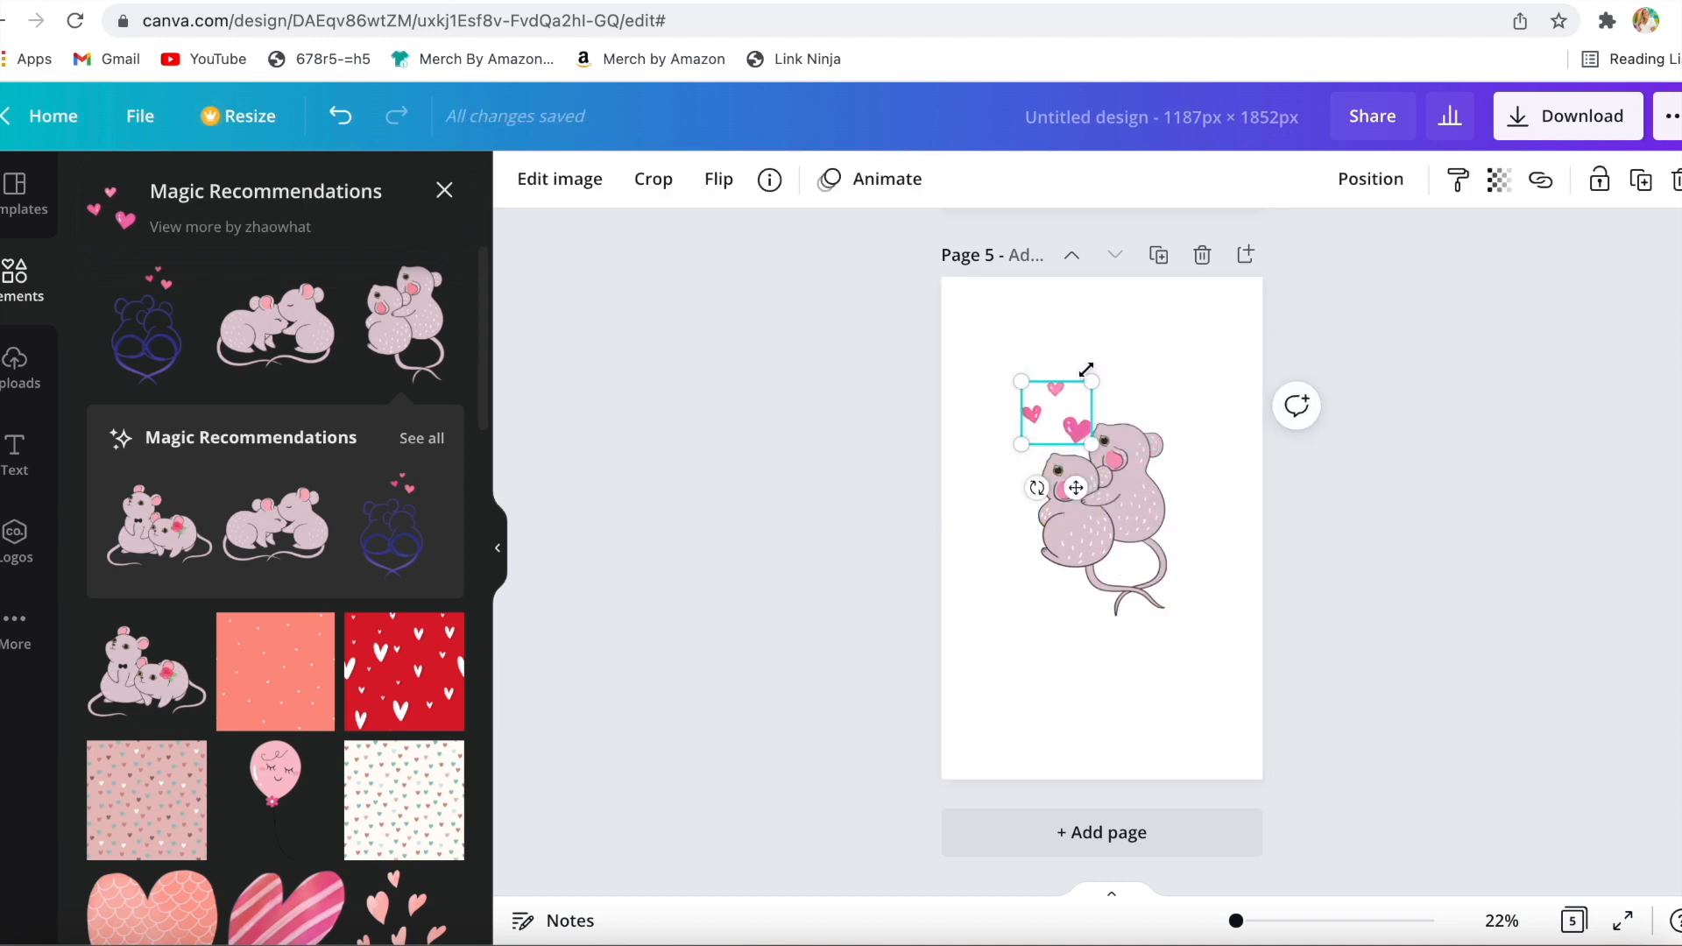
click(1018, 578)
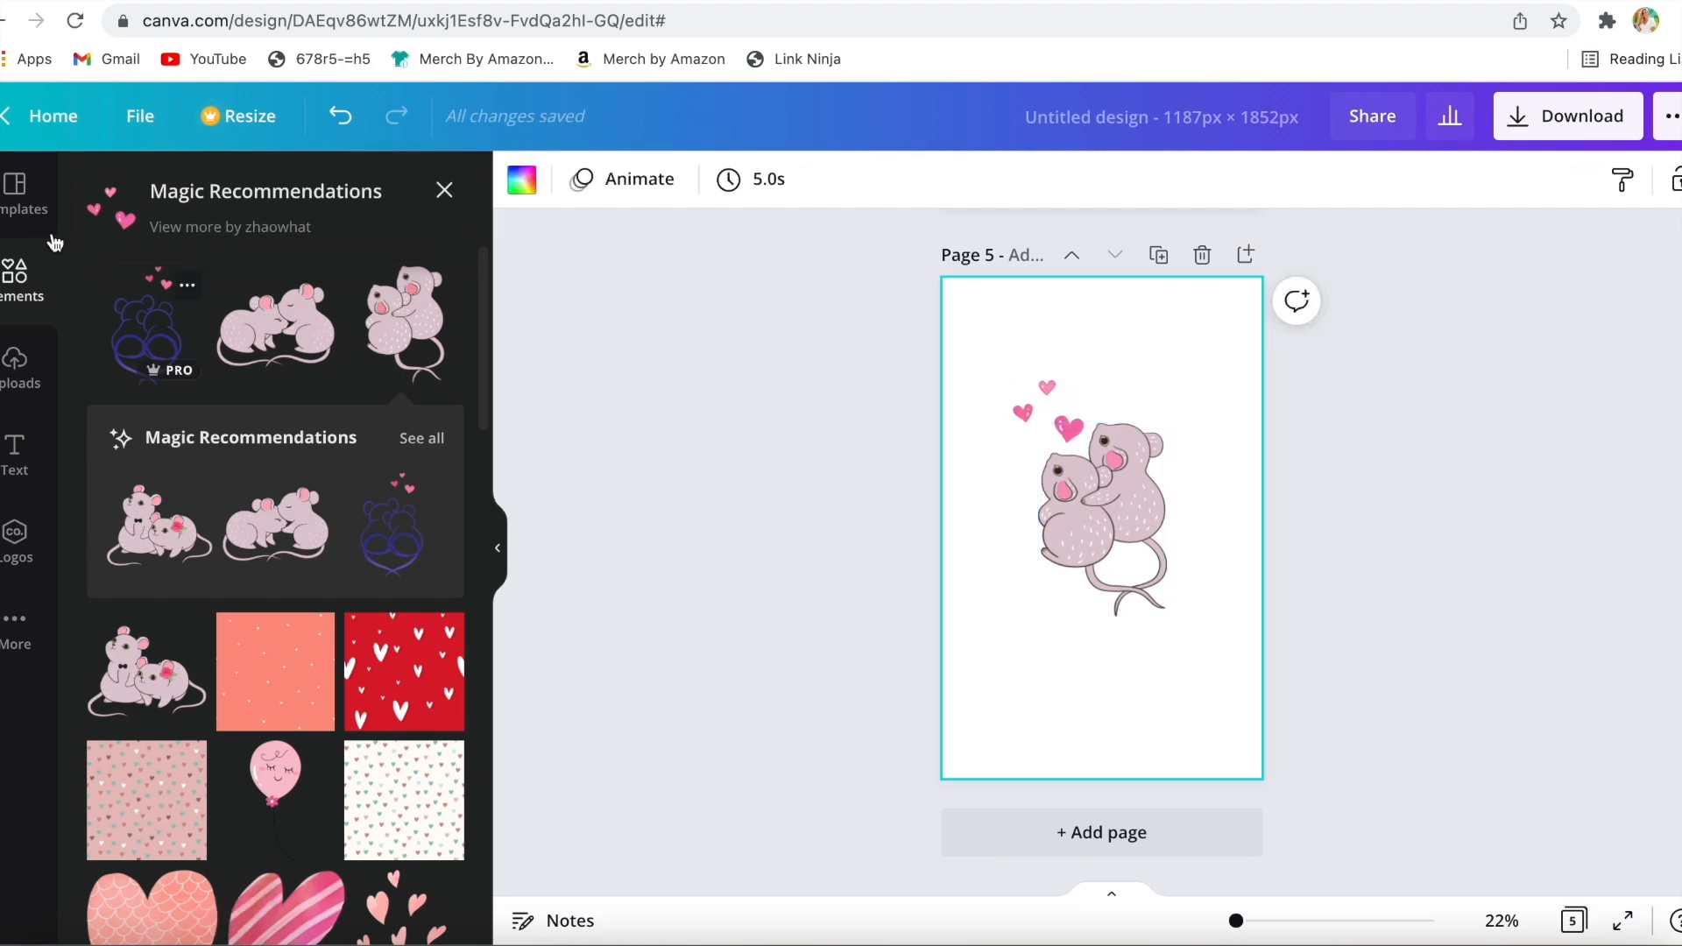
- Add a heading reading "I don't mean to be cheesy but have a mice Valentine's Day"
click(15, 192)
click(14, 451)
click(229, 306)
click(1064, 604)
scroll(322, 326, down, 3)
scroll(322, 326, up, 3)
click(329, 307)
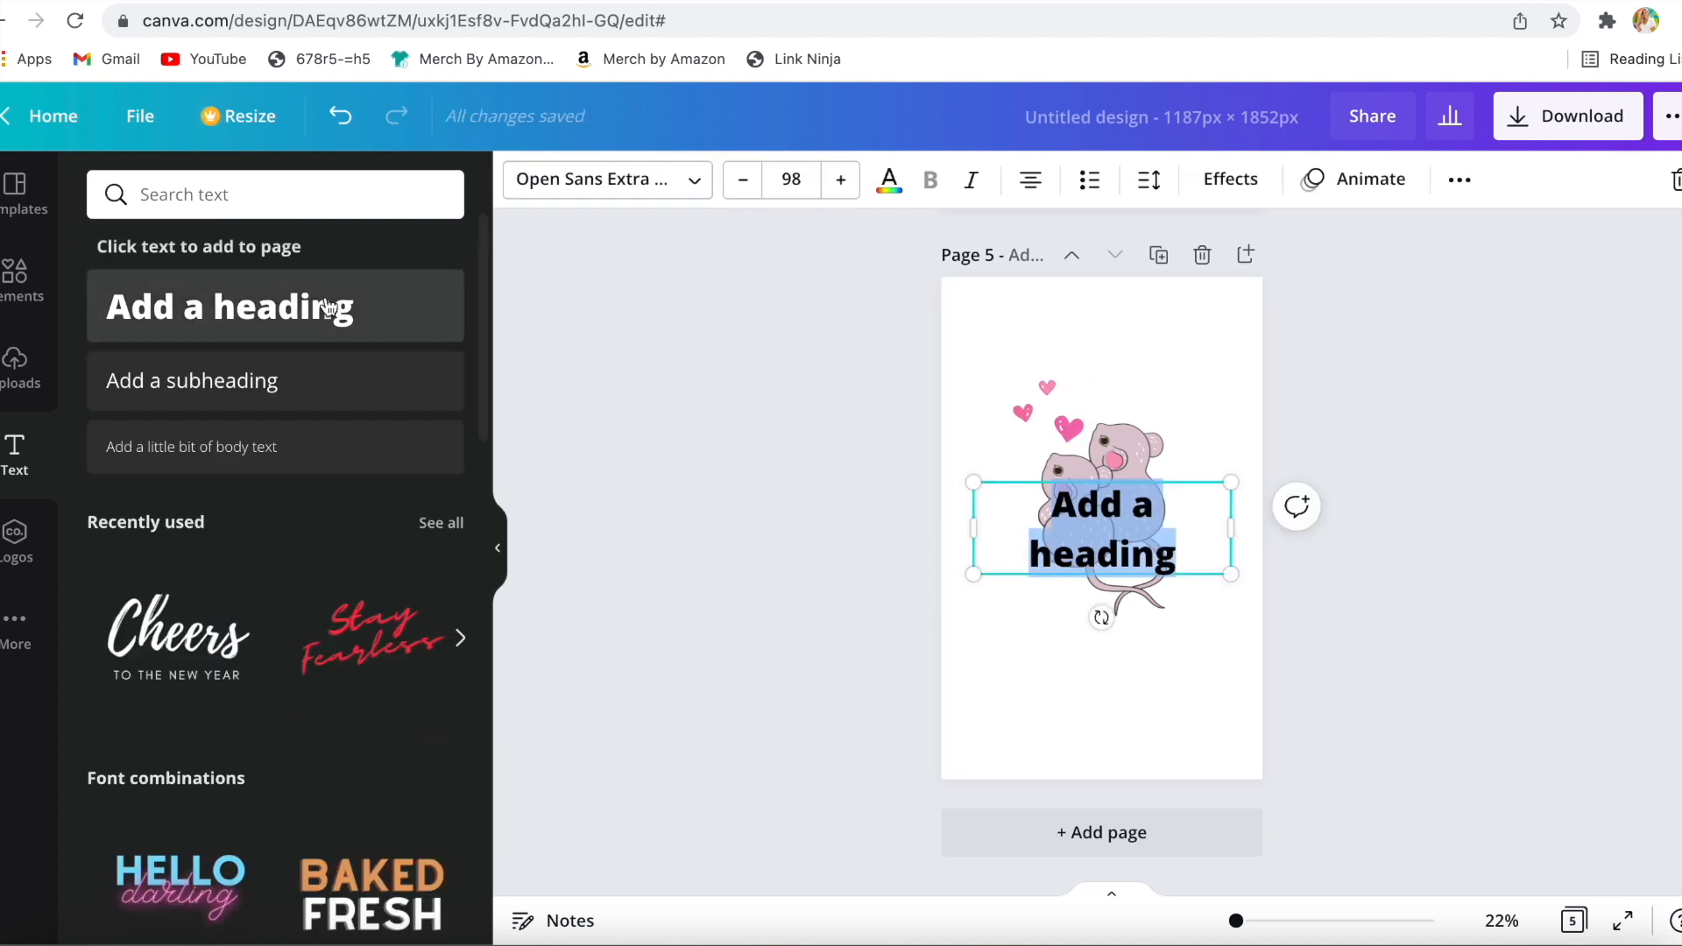
key(BackSpace)
text(I don't mean to be cheesy but have a mice Valentine's Day)
- Shrink the heading to size 49 and move it below the mice
drag(1262, 672, 1102, 578)
drag(1040, 518, 1076, 661)
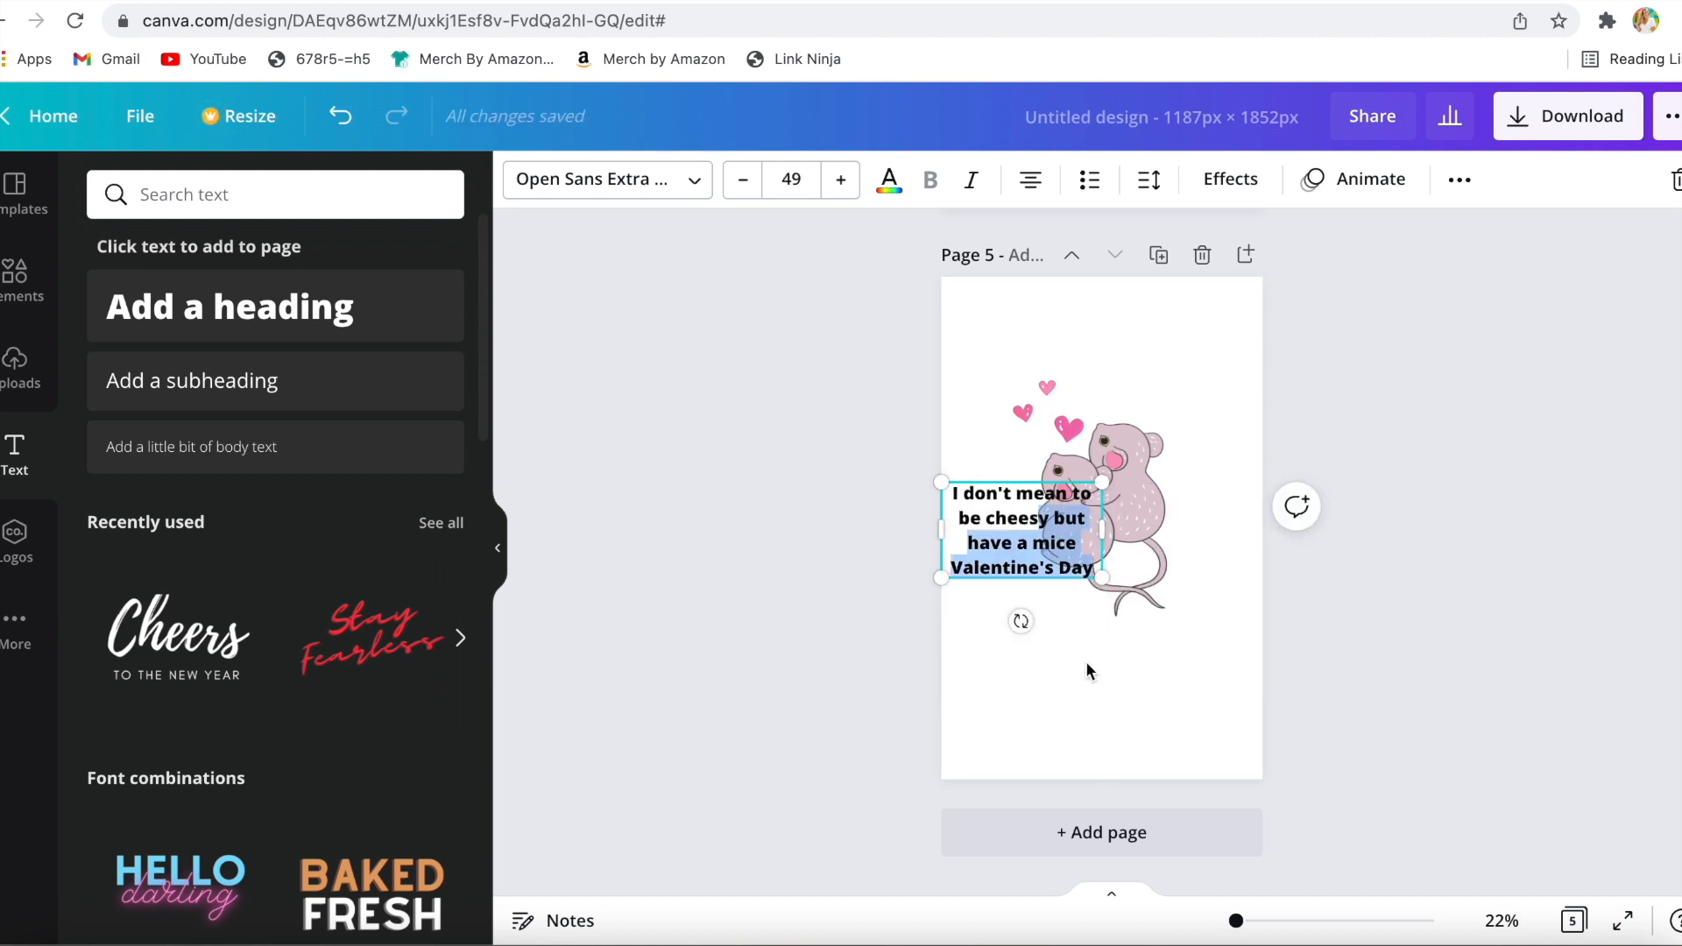
drag(1088, 574, 1161, 716)
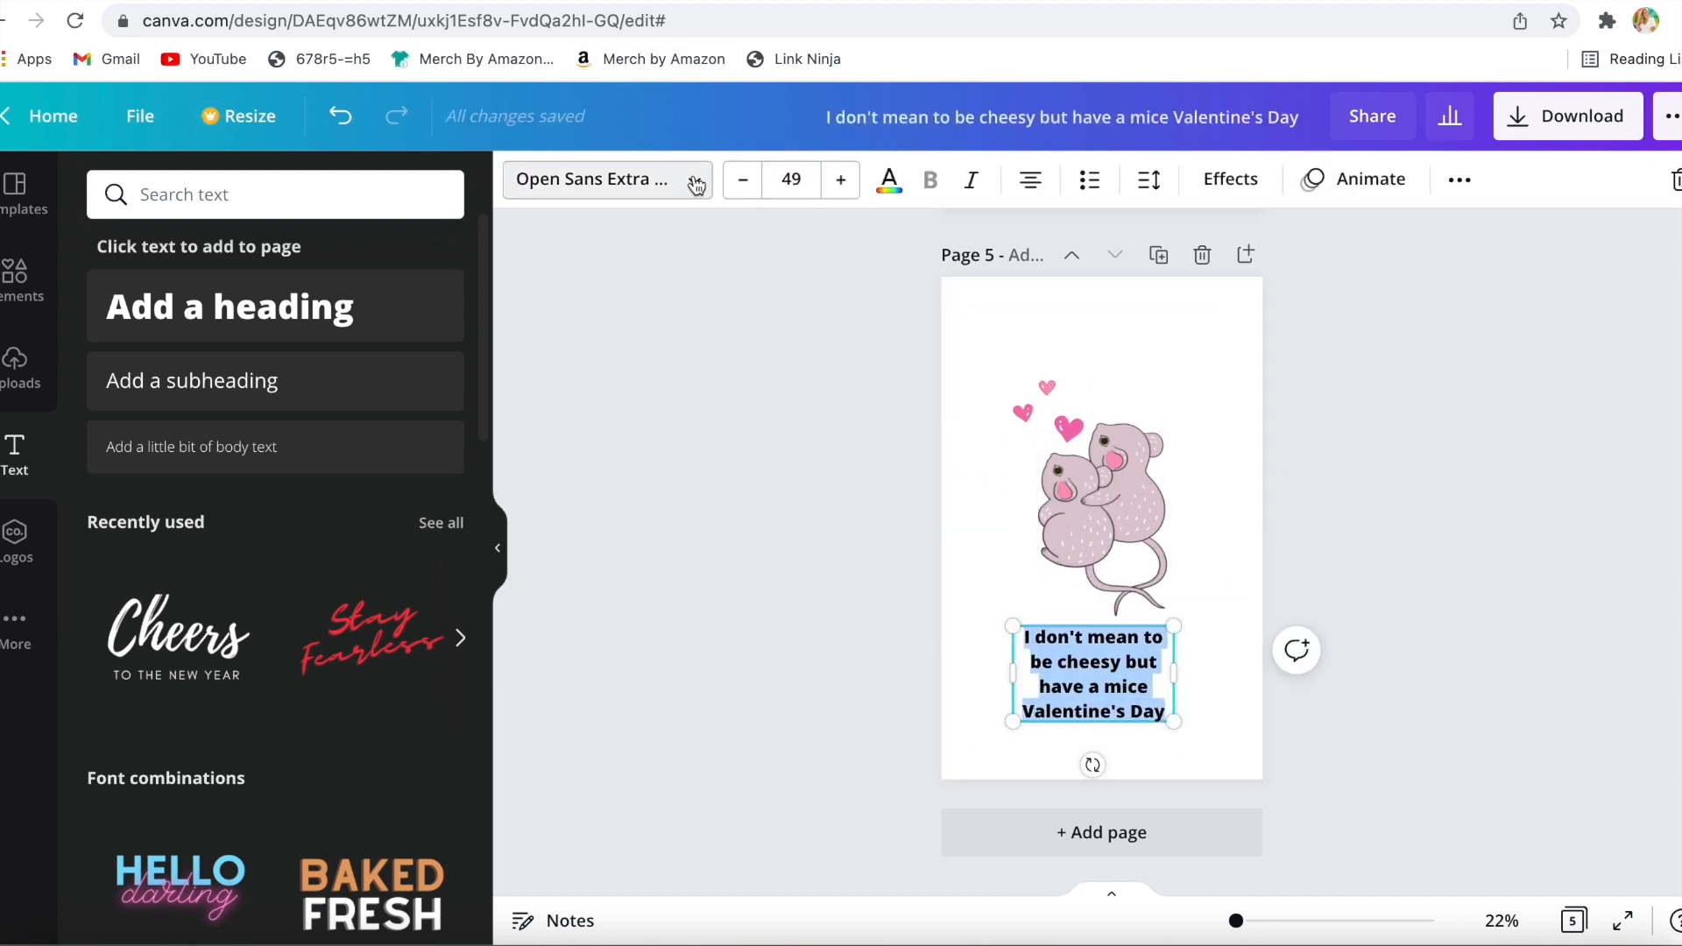
- Try the Caveat font on the heading
click(698, 183)
click(186, 545)
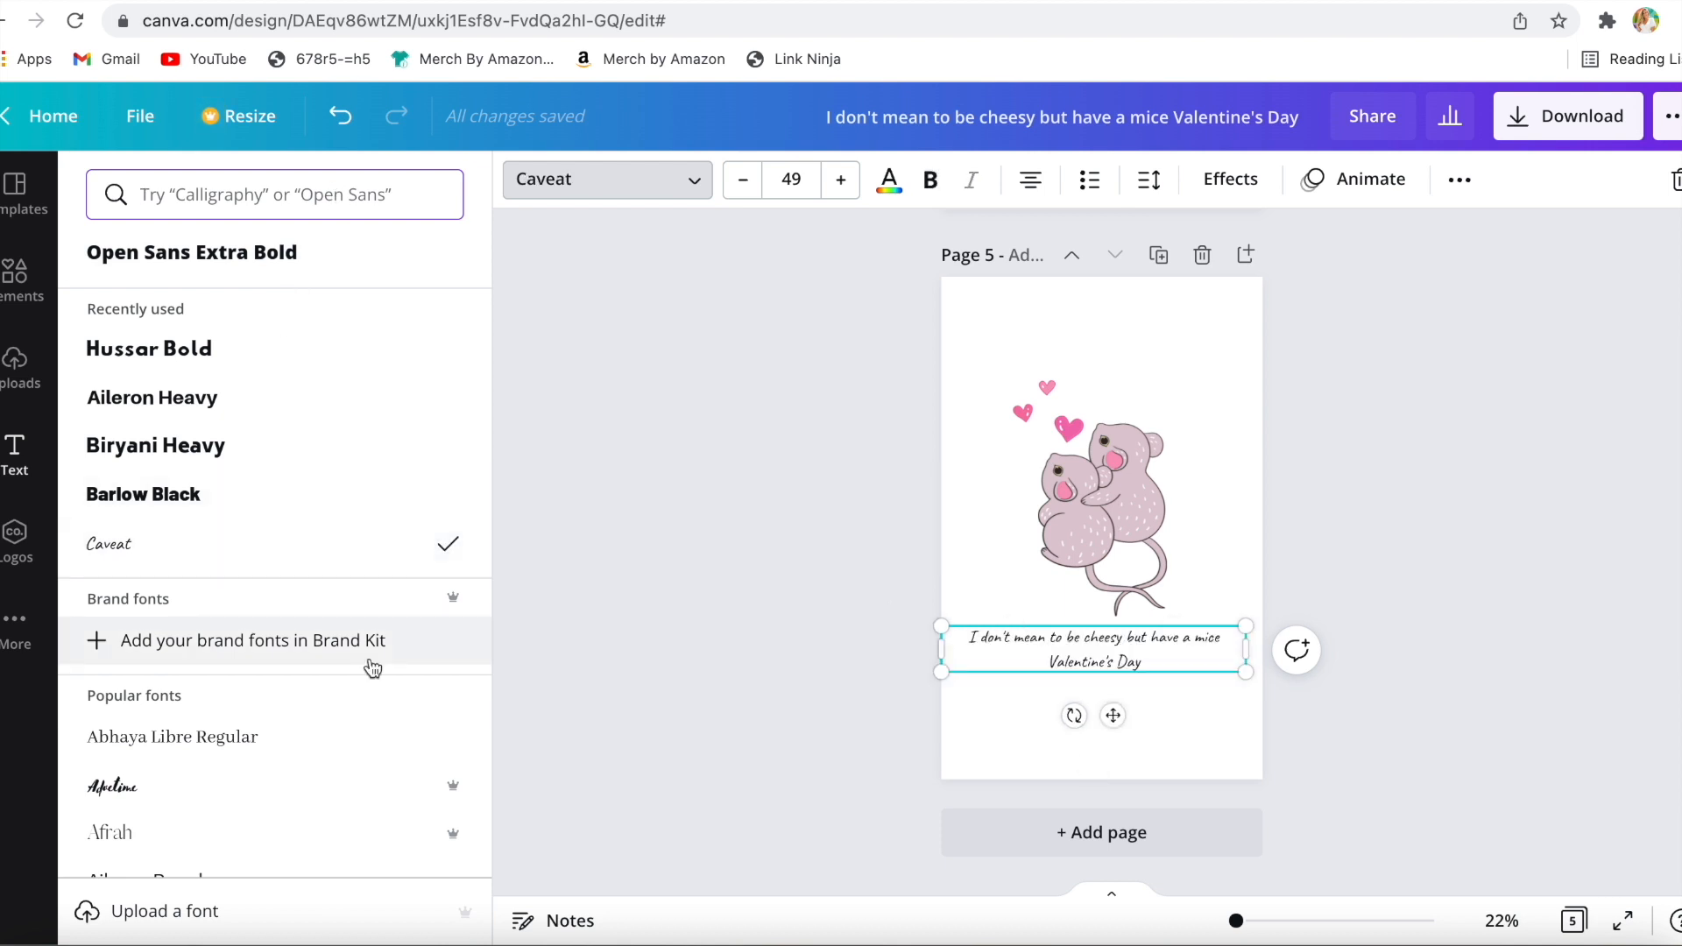
scroll(188, 613, down, 1)
click(183, 710)
- Search the fonts for "calligraphy", try several scripts such as Brusher and Virtual, and apply Moontime to the heading
text(ca)
click(223, 312)
click(218, 309)
click(201, 497)
click(200, 449)
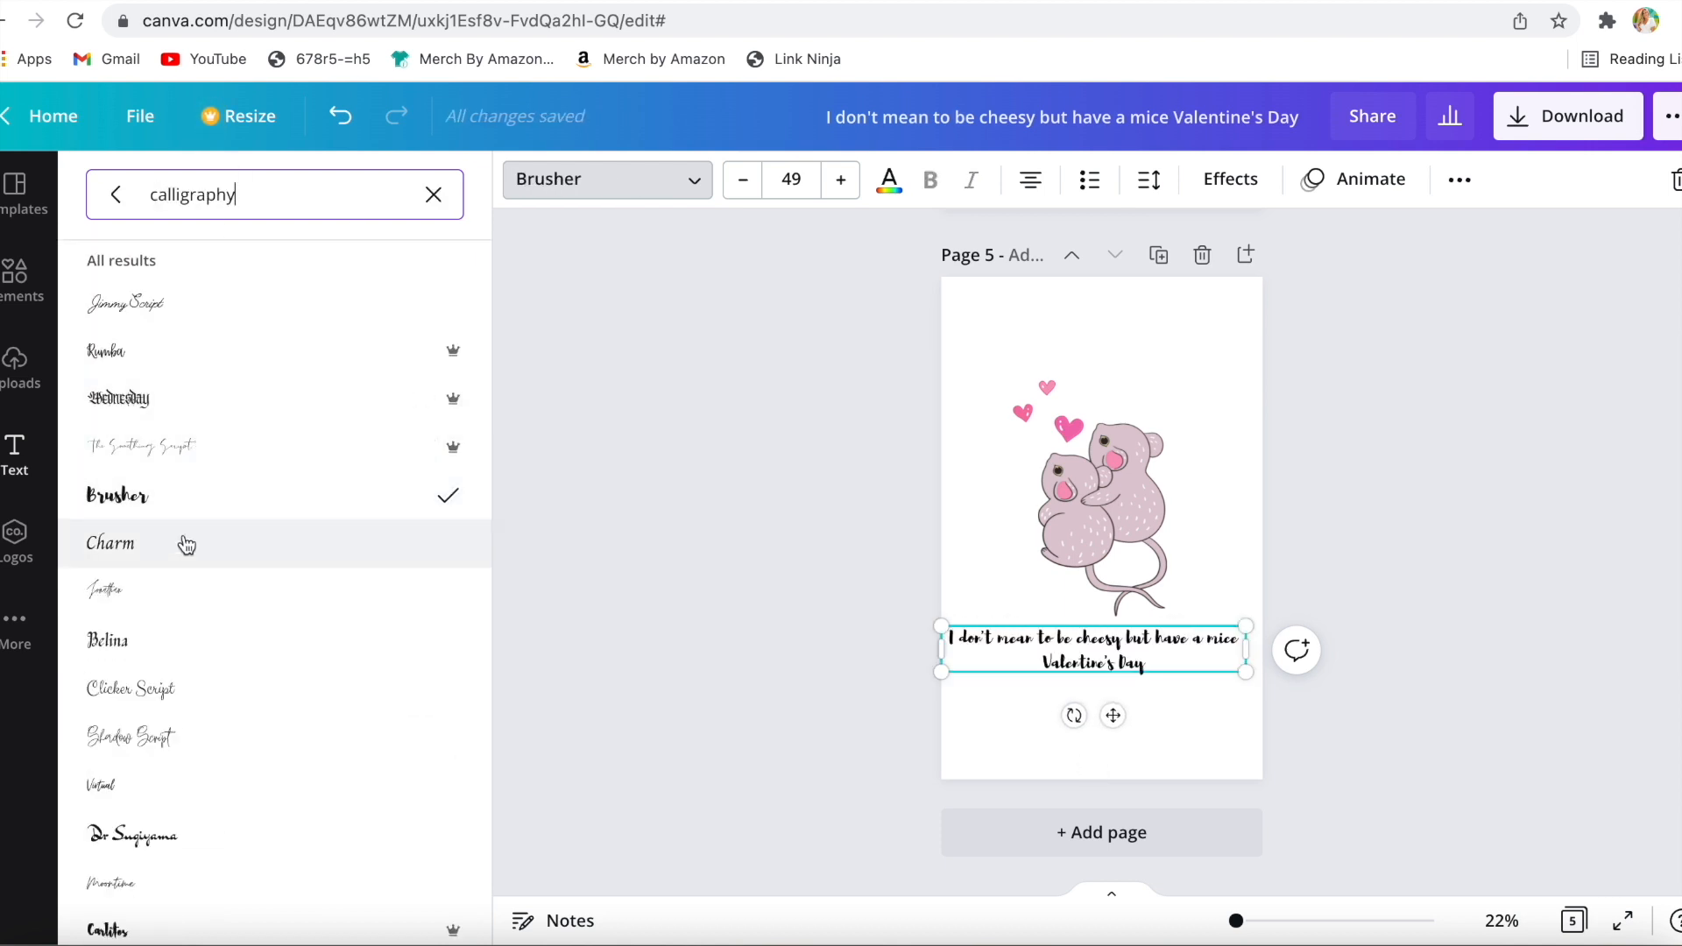
scroll(181, 542, down, 2)
click(182, 577)
click(179, 625)
click(174, 681)
scroll(173, 684, down, 1)
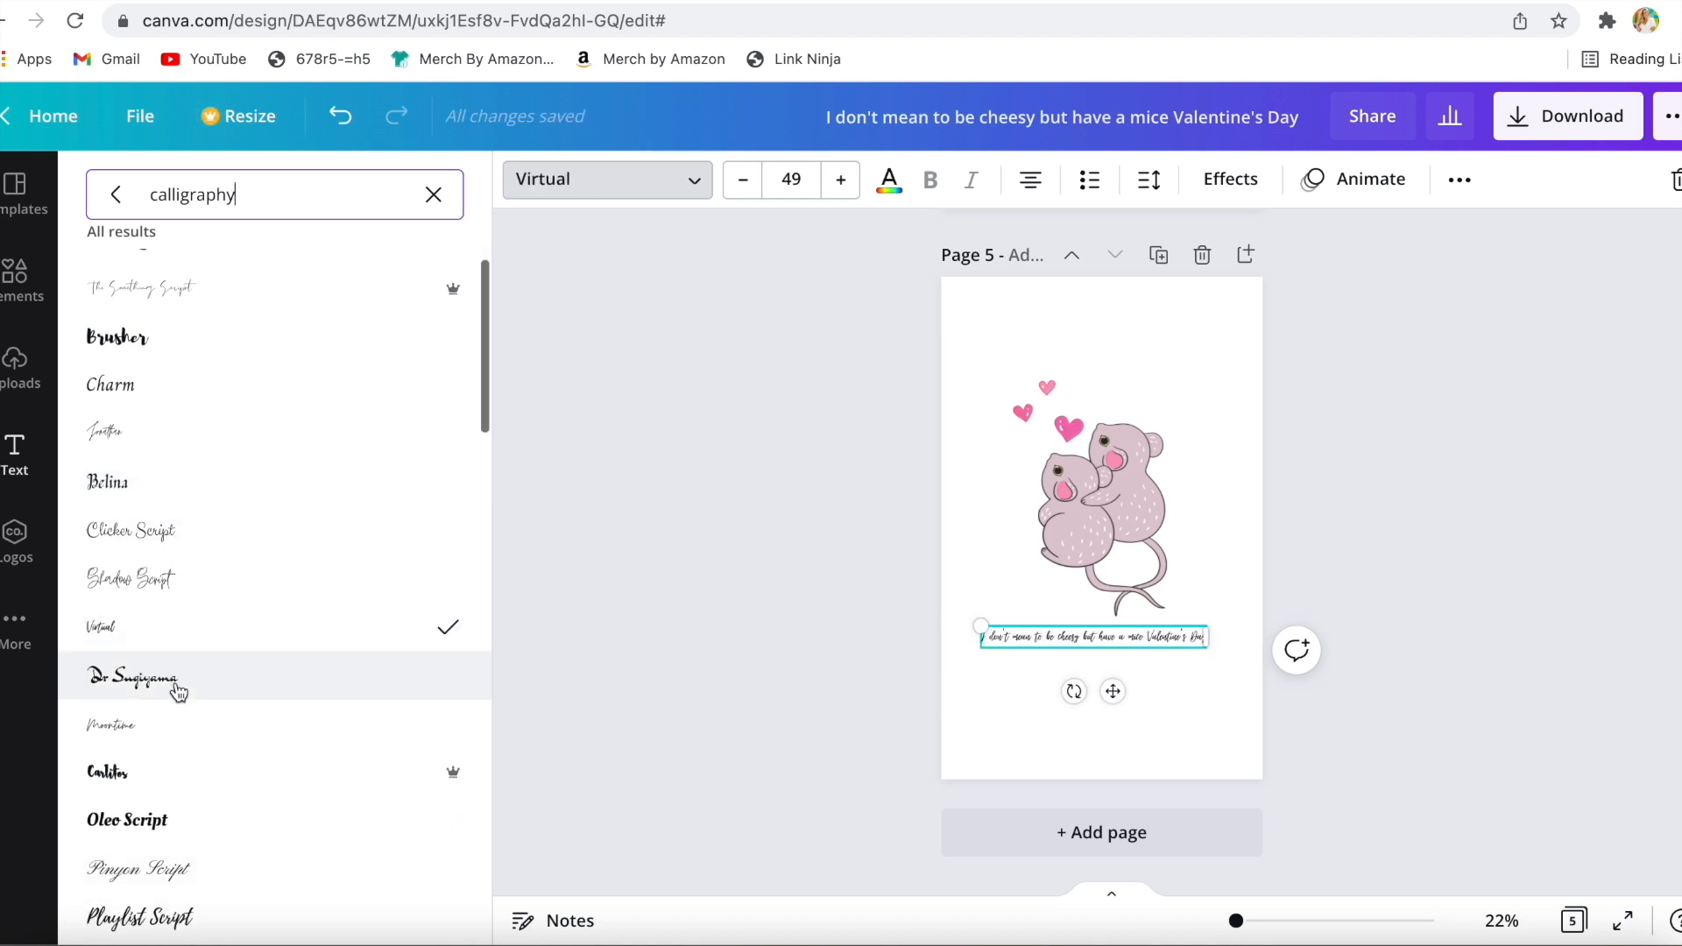
click(181, 724)
click(1205, 587)
- Enlarge the heading to size 85.6 and move it above the hearts and mice
click(1083, 633)
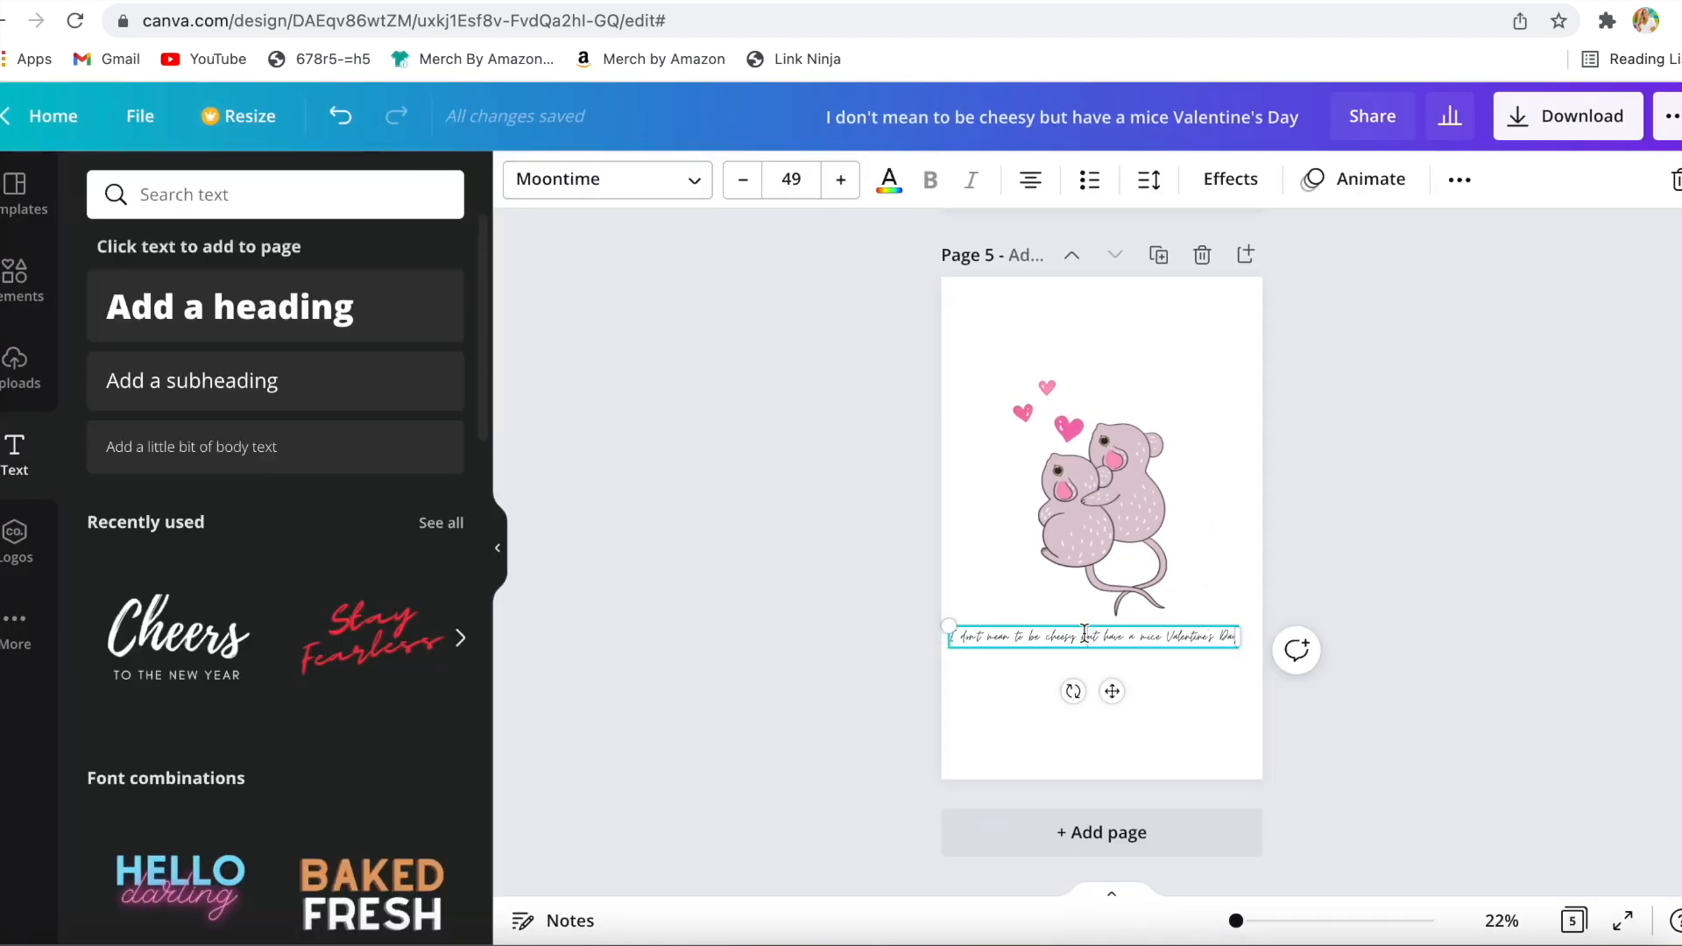
drag(1014, 684, 956, 754)
drag(1159, 649, 1127, 336)
- Insert blank lines after "cheesy" so that "but have a mice Valentine's Day" sits below the mice
click(1215, 352)
key(Return)
key(Return)
key(Return)
key(Return)
key(Return)
key(Return)
click(1521, 434)
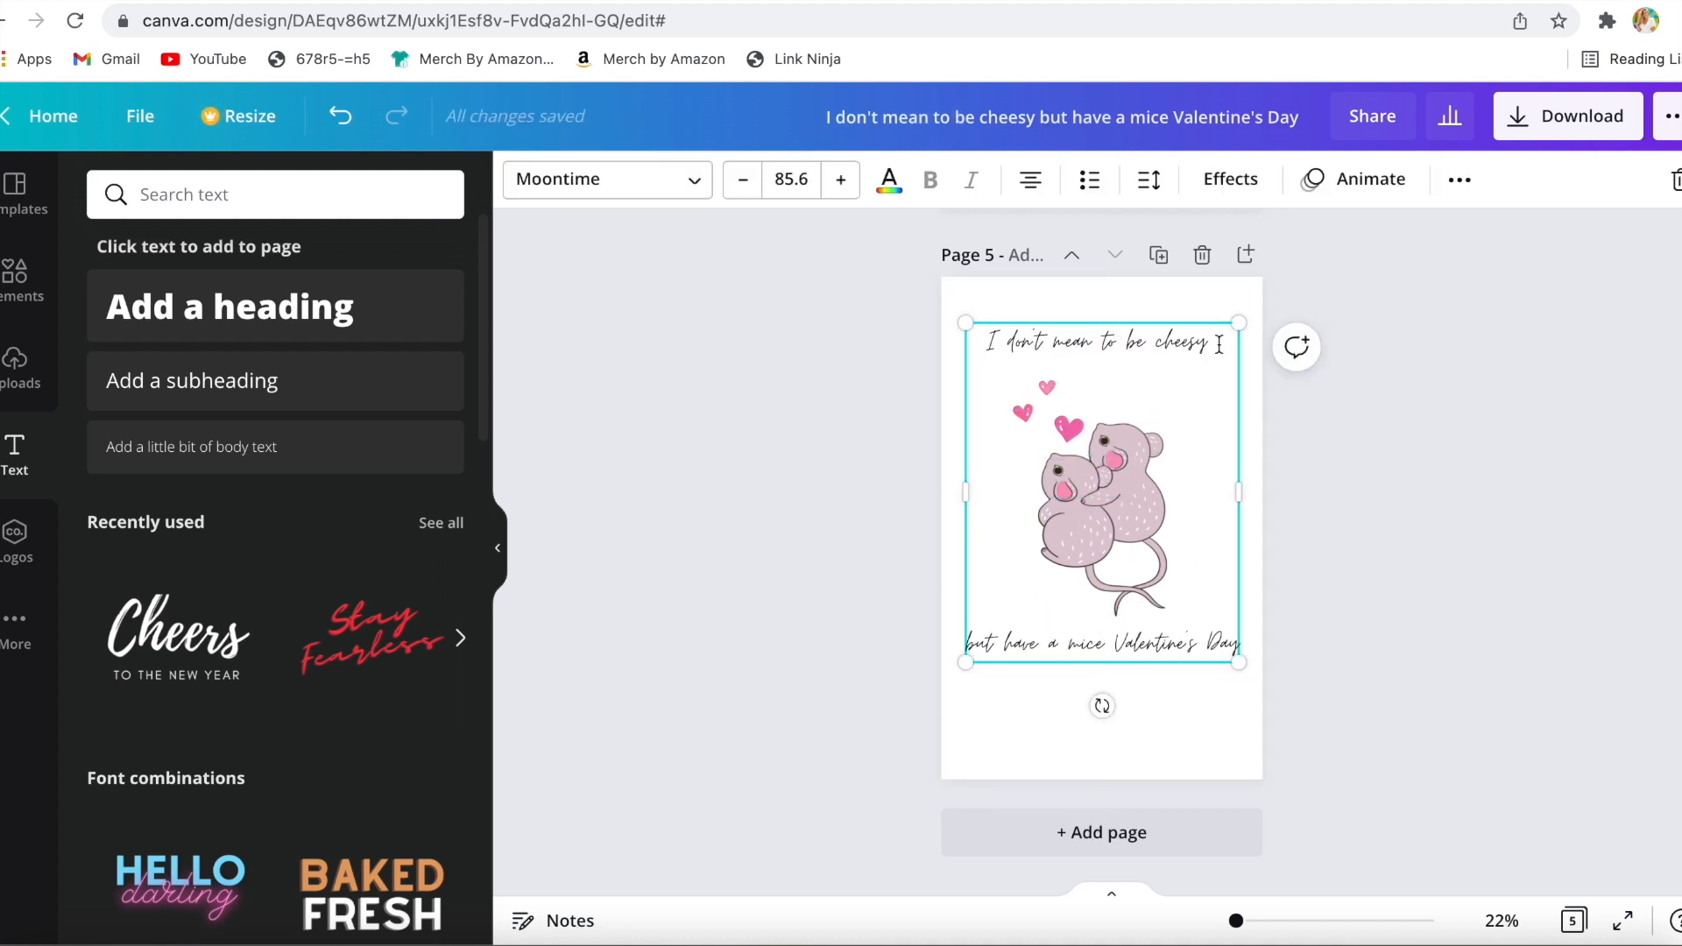
- Enlarge the text to size 86.2 and move the text, hearts and mice down together to centre them on the page
drag(1239, 662, 1240, 666)
click(1312, 667)
drag(898, 354, 1238, 719)
drag(1210, 612, 1208, 646)
click(1356, 629)
- Duplicate page 5 and set the copy's text to the Playlist Script font
click(1158, 253)
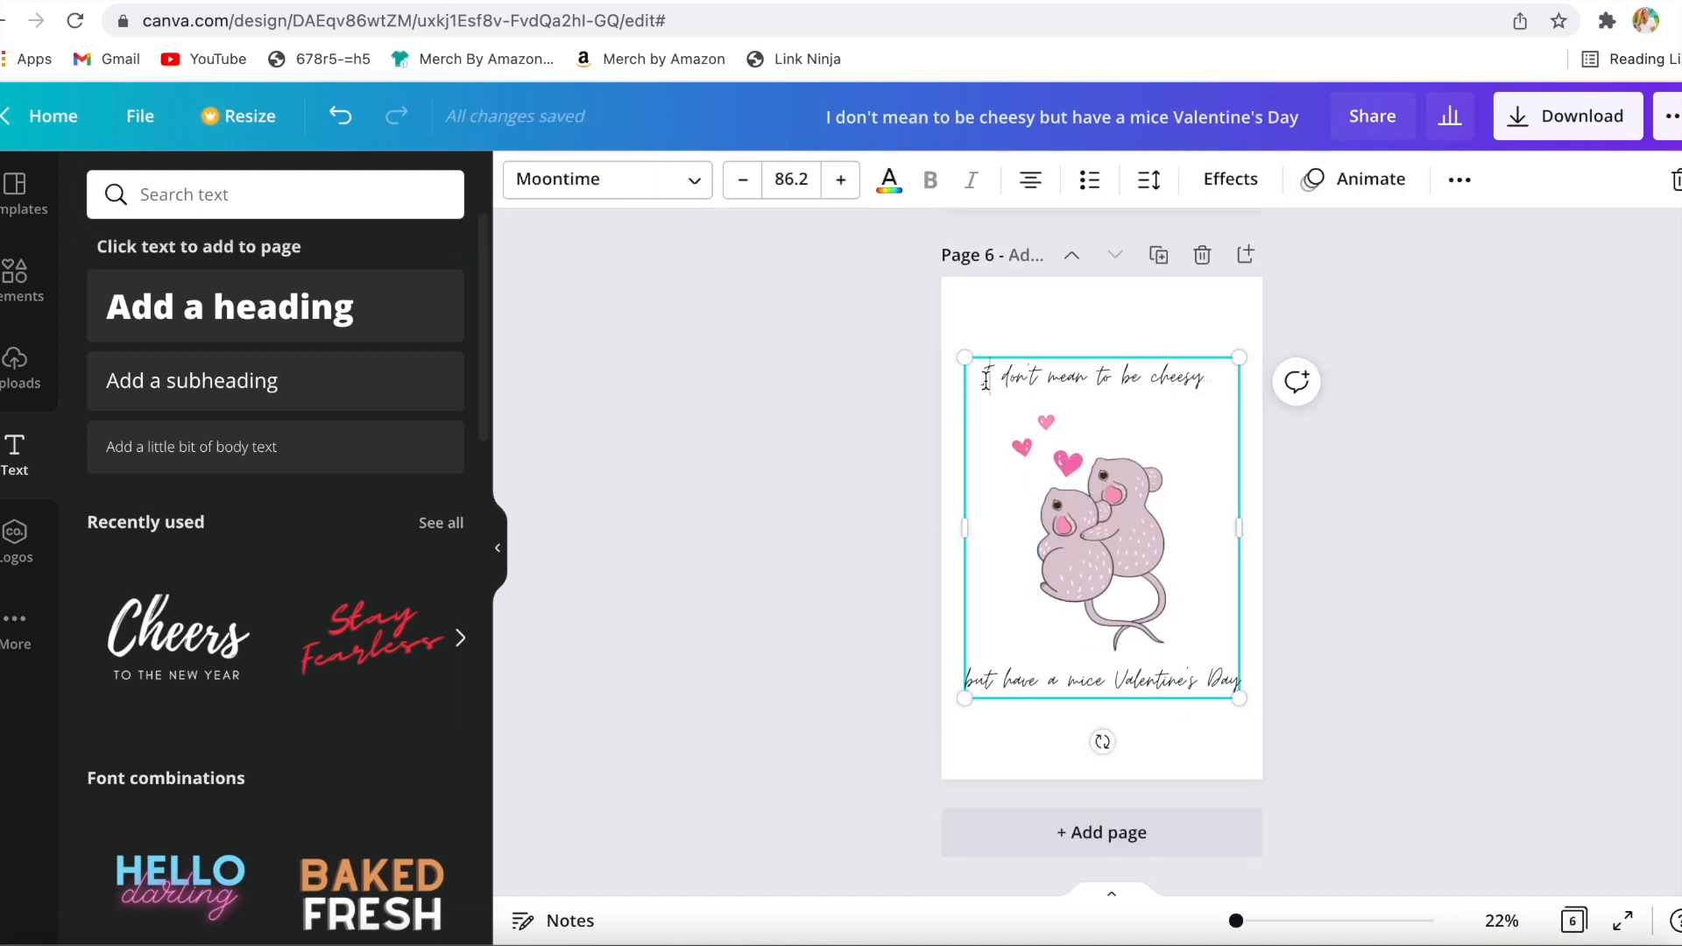
click(607, 179)
click(328, 775)
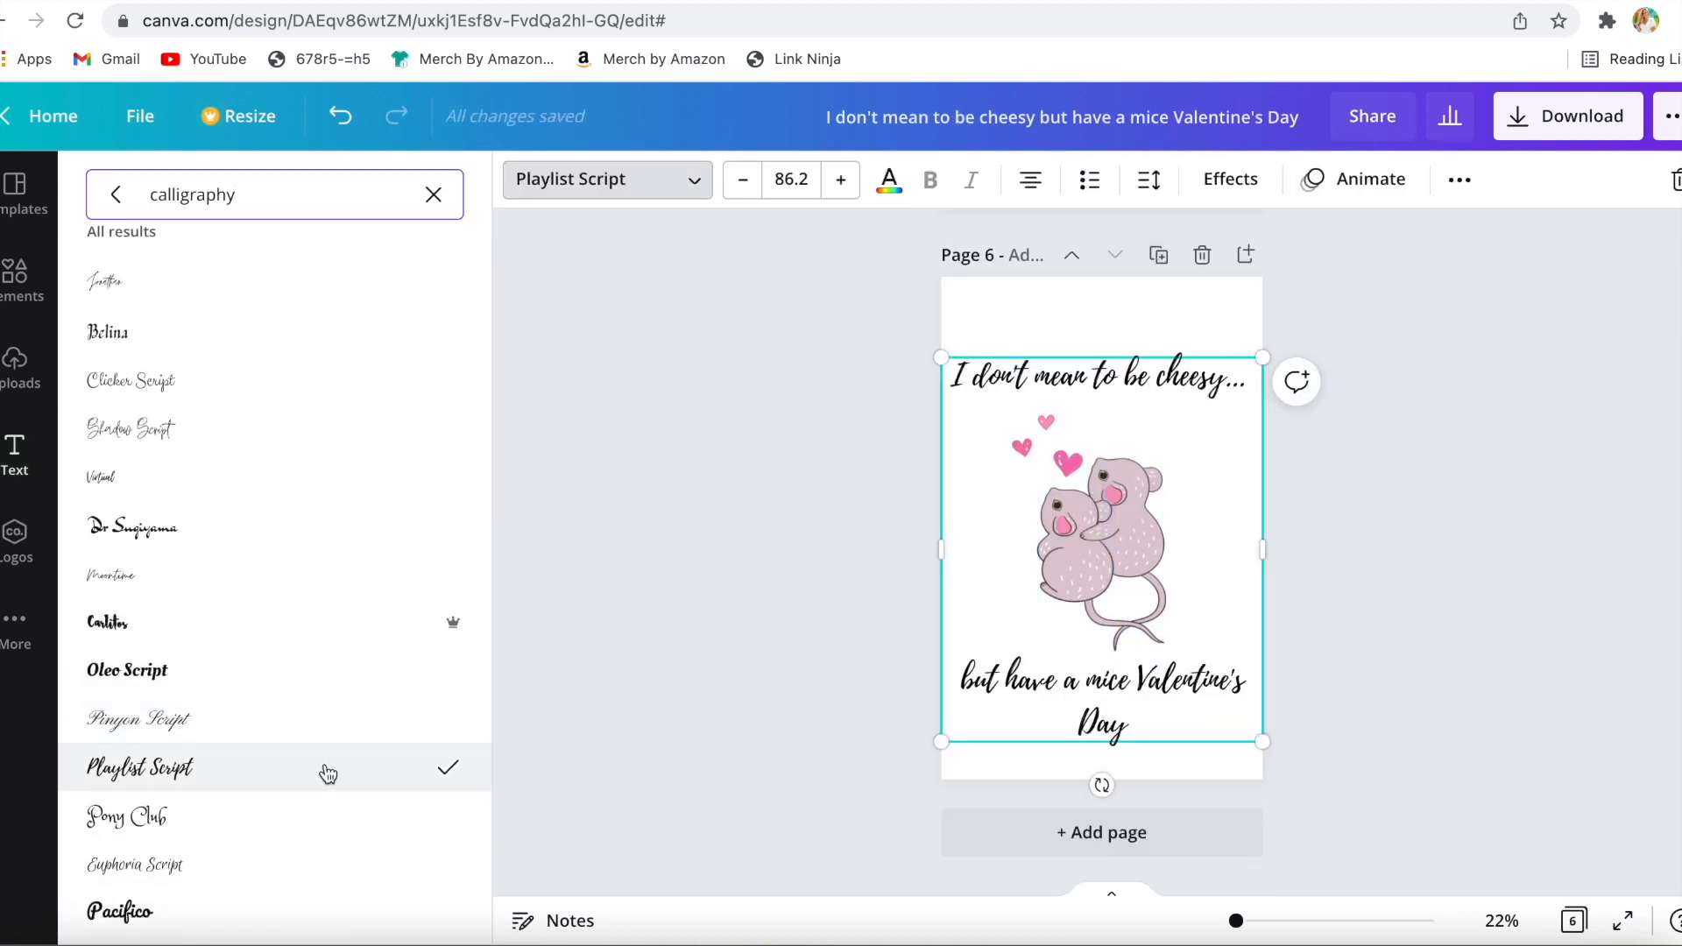
- Reduce the copy's text size to 78.2 so the closing phrase fits on one line
click(1213, 738)
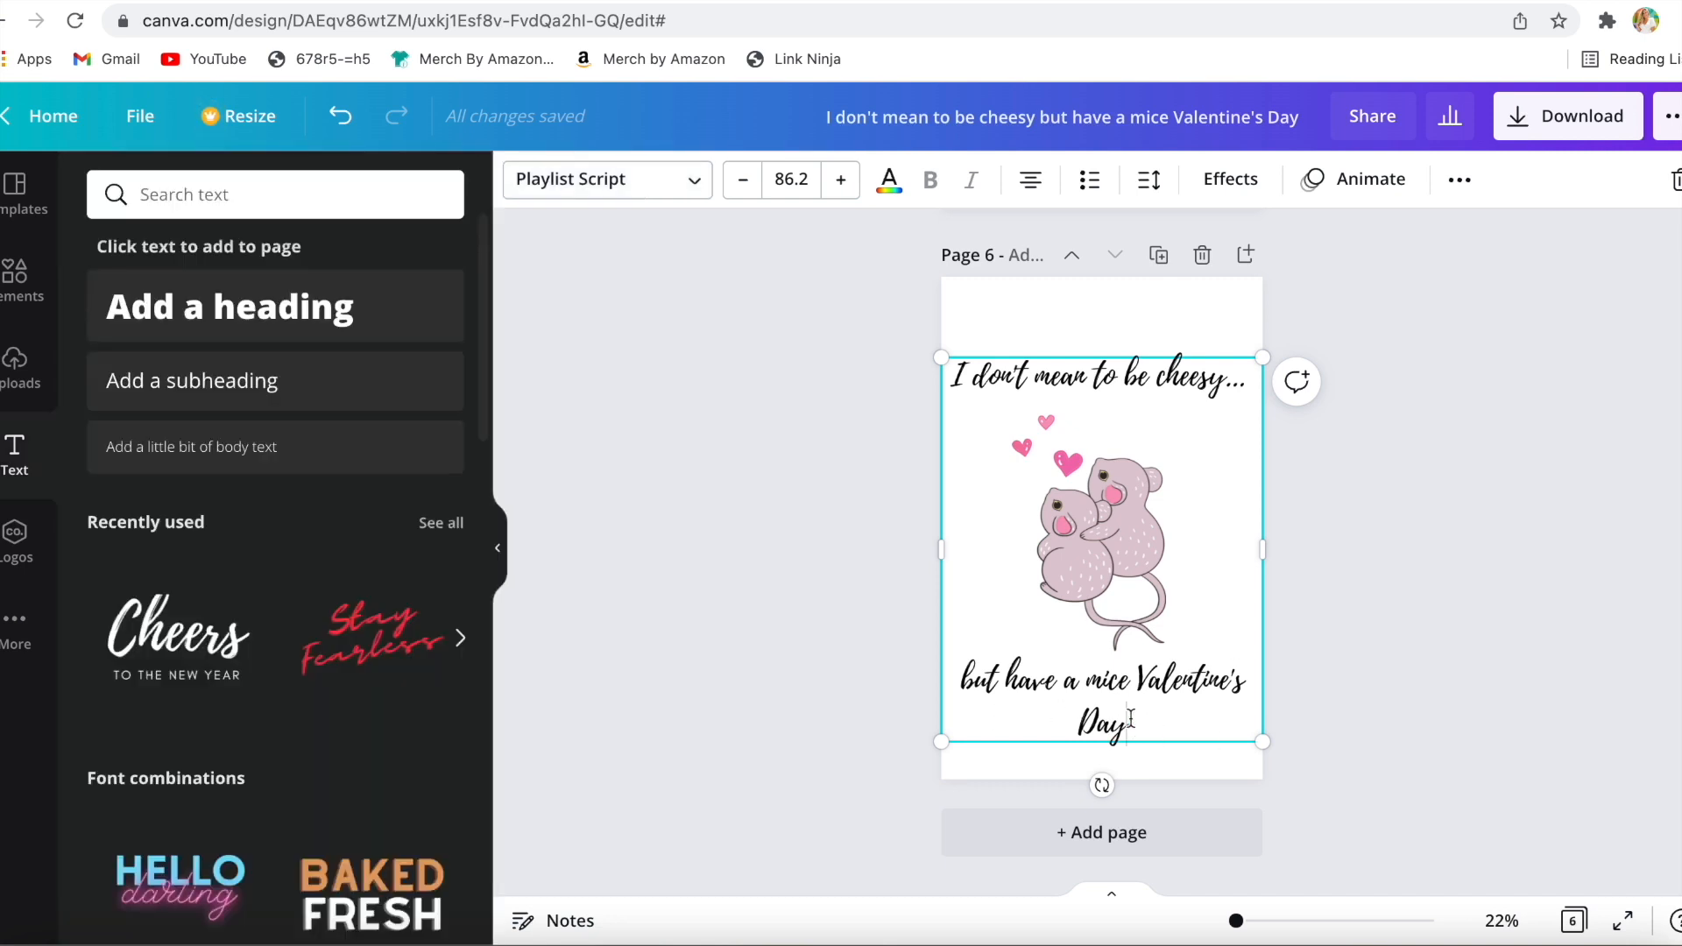
key(ctrl+a)
click(744, 180)
click(743, 180)
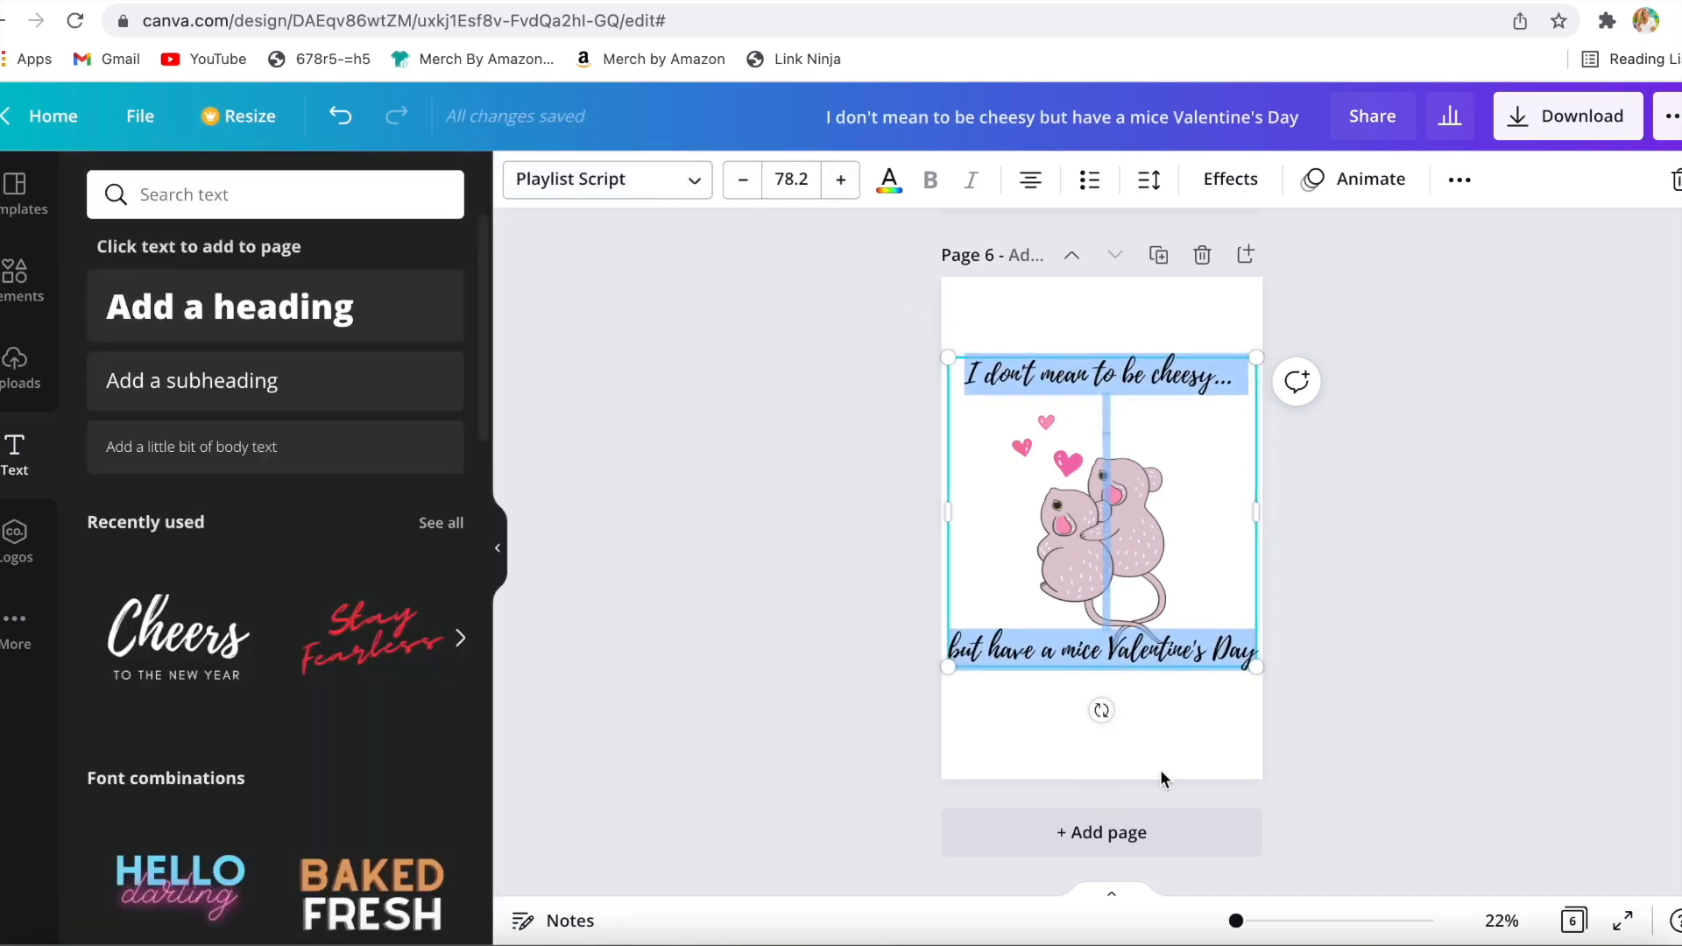
key(Escape)
click(1102, 749)
click(1135, 700)
double_click(1134, 701)
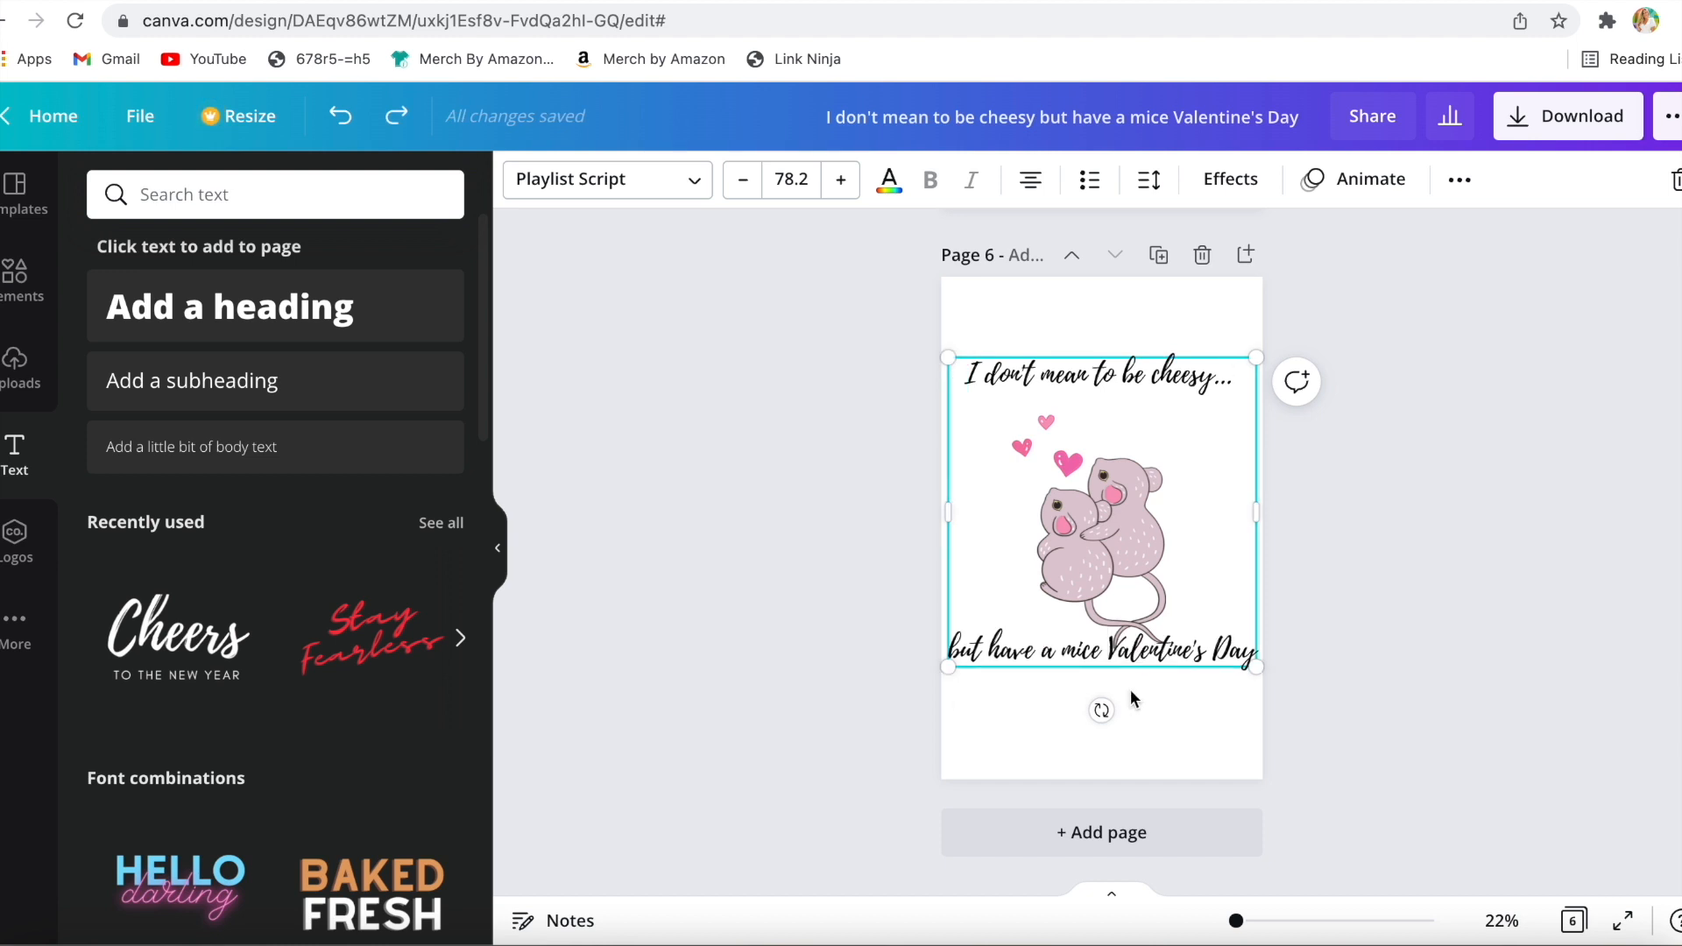
- Reduce the text size on page 6 further to leave wider margins on both sides
key(ctrl+a)
click(743, 179)
click(744, 180)
click(743, 179)
click(744, 179)
click(744, 179)
click(744, 179)
click(851, 188)
- Add blank lines between the two phrases on page 6 to lower "but have a mice Valentine's Day" below the mice
click(1253, 642)
click(1139, 618)
key(Return)
key(Return)
click(1400, 606)
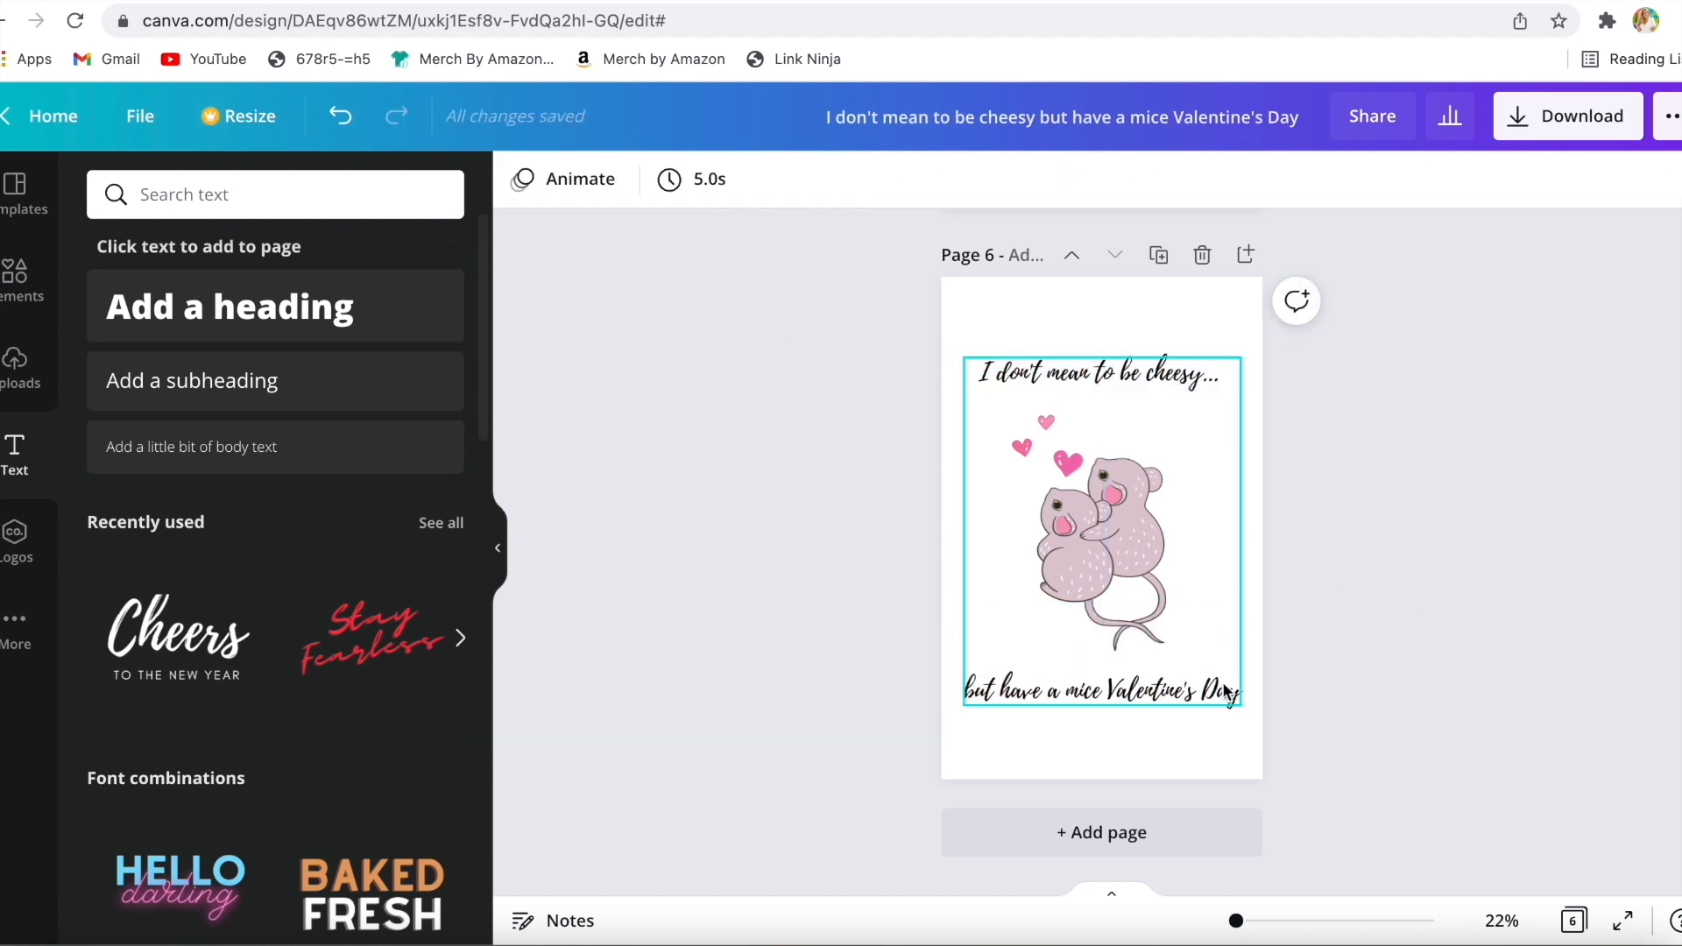
- Set page 6's background to the custom light pink #FFF4F4
click(1125, 309)
click(522, 180)
click(240, 371)
click(113, 304)
text(#FFF2F2)
drag(122, 368, 116, 367)
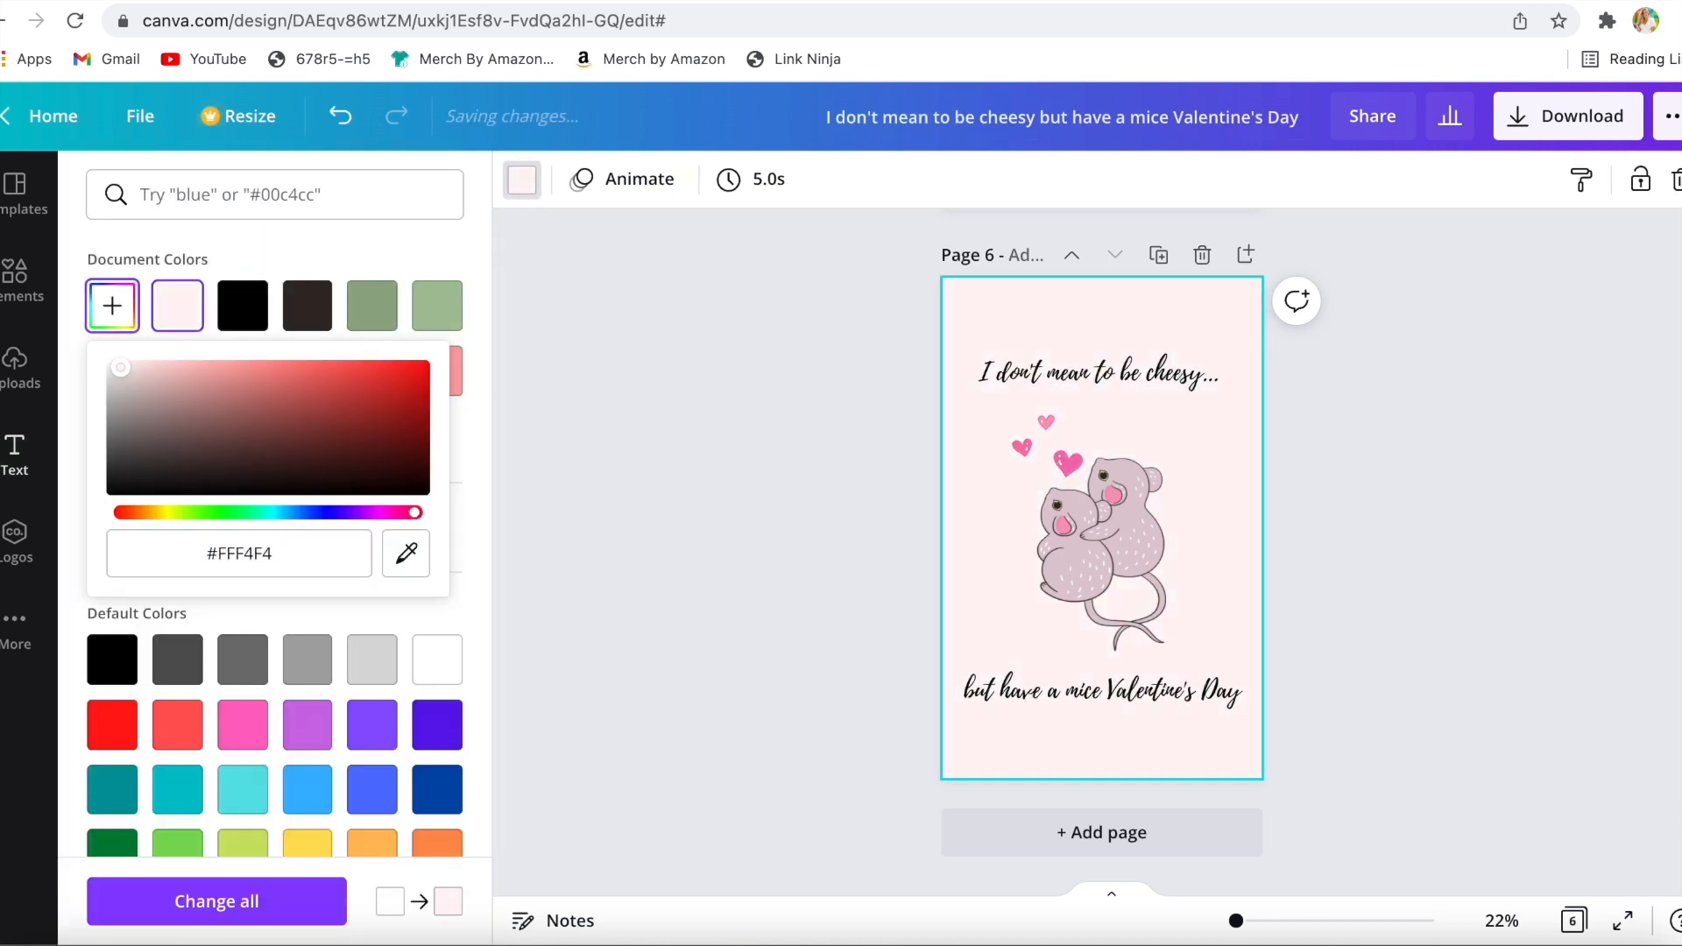
click(684, 427)
- Give page 5 the same light pink background and enlarge its text to nearly fill the page width
scroll(841, 598, up, 5)
click(1002, 300)
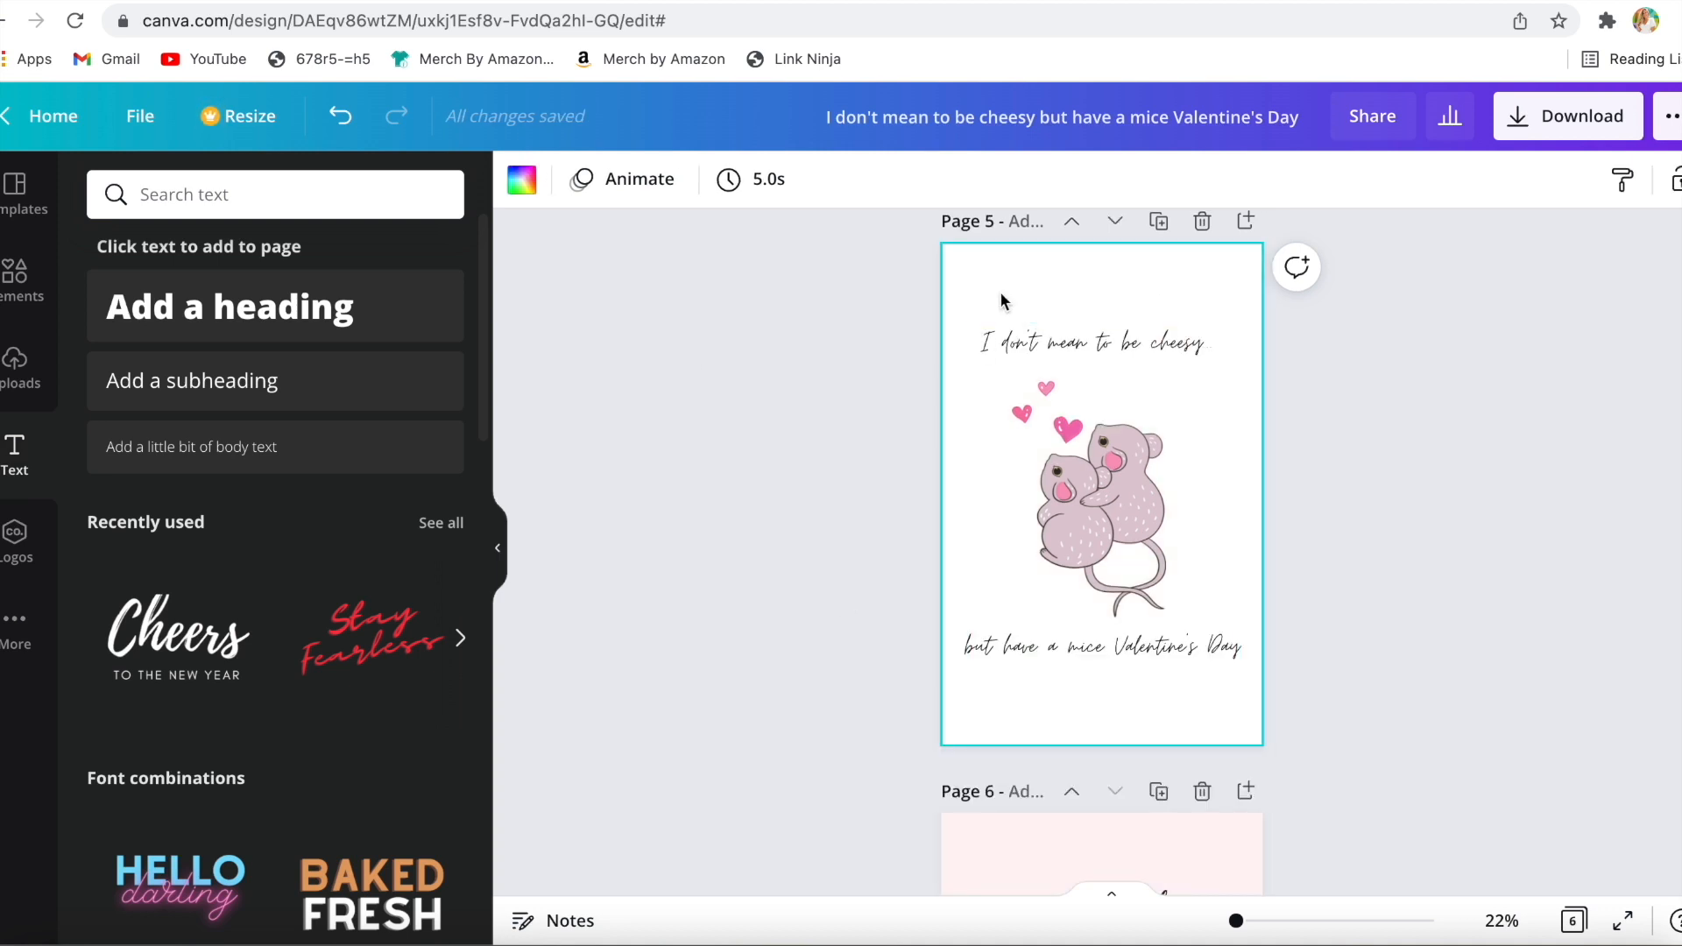
double_click(1036, 626)
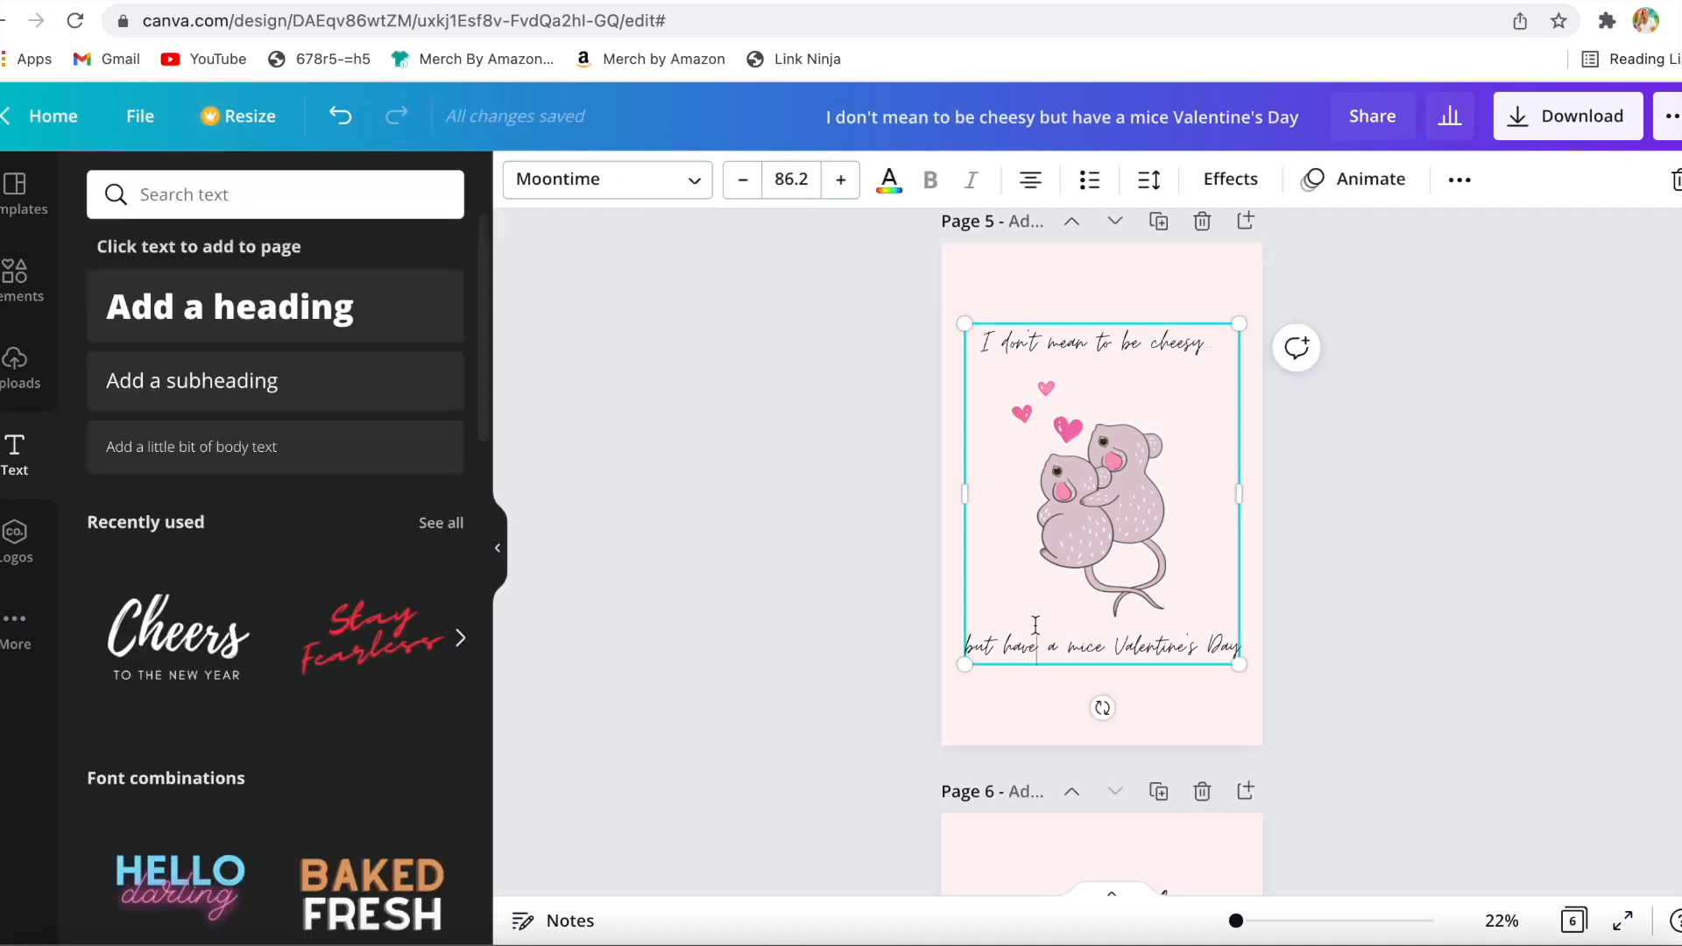
key(ctrl+a)
click(842, 180)
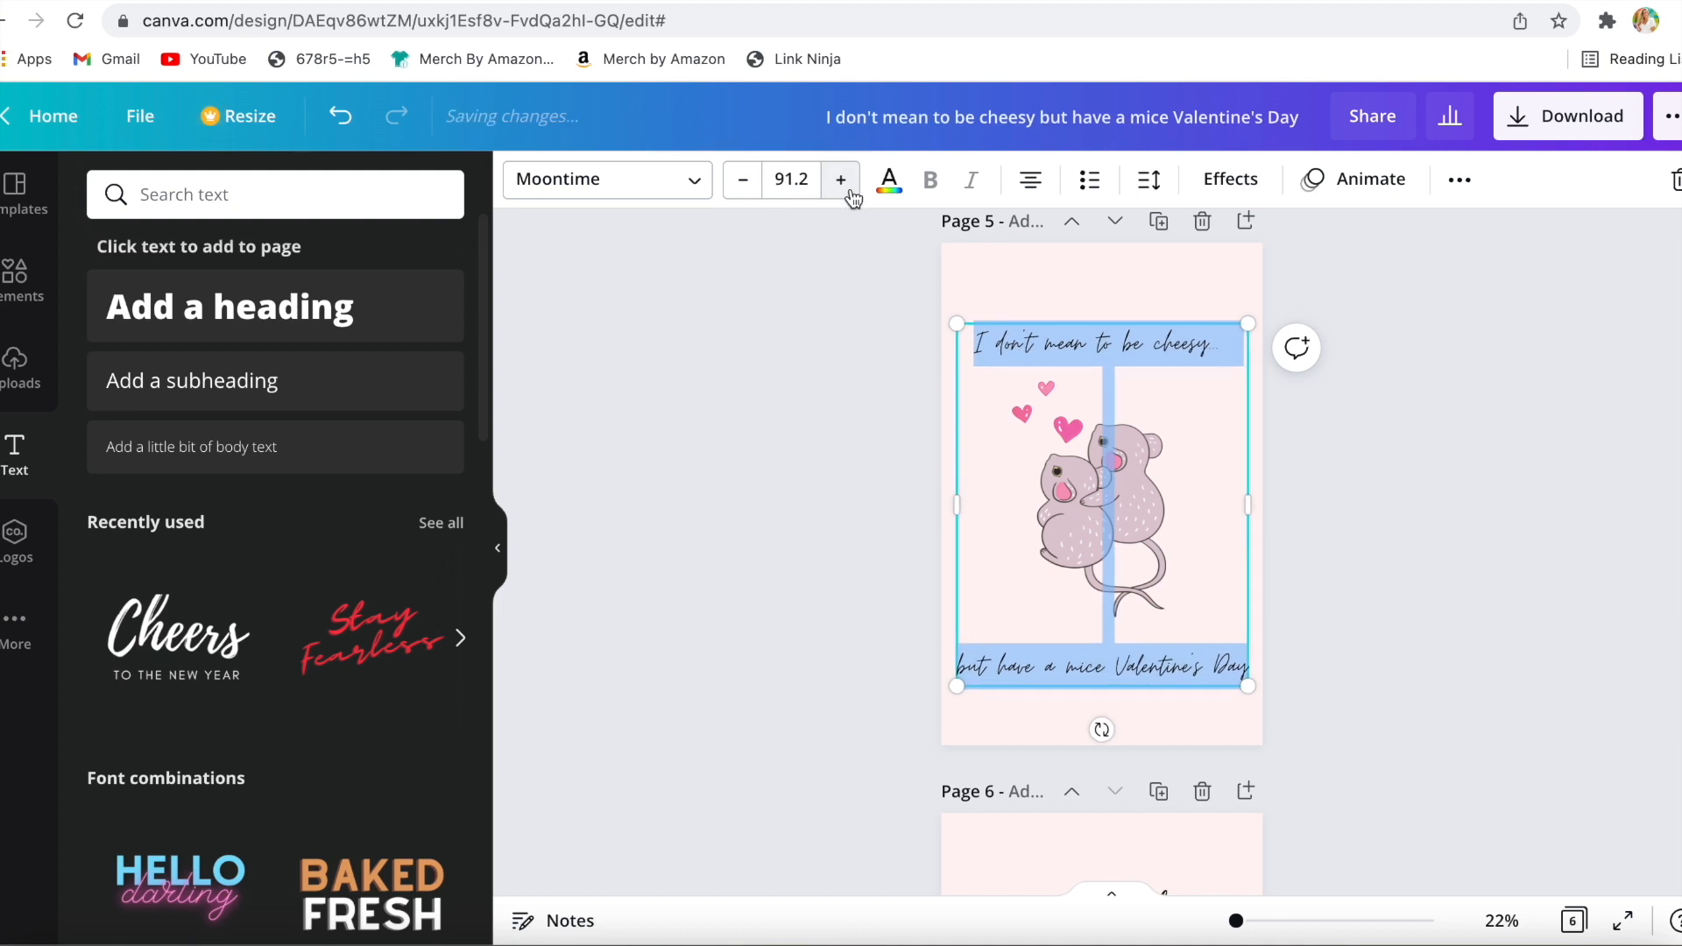
click(1299, 563)
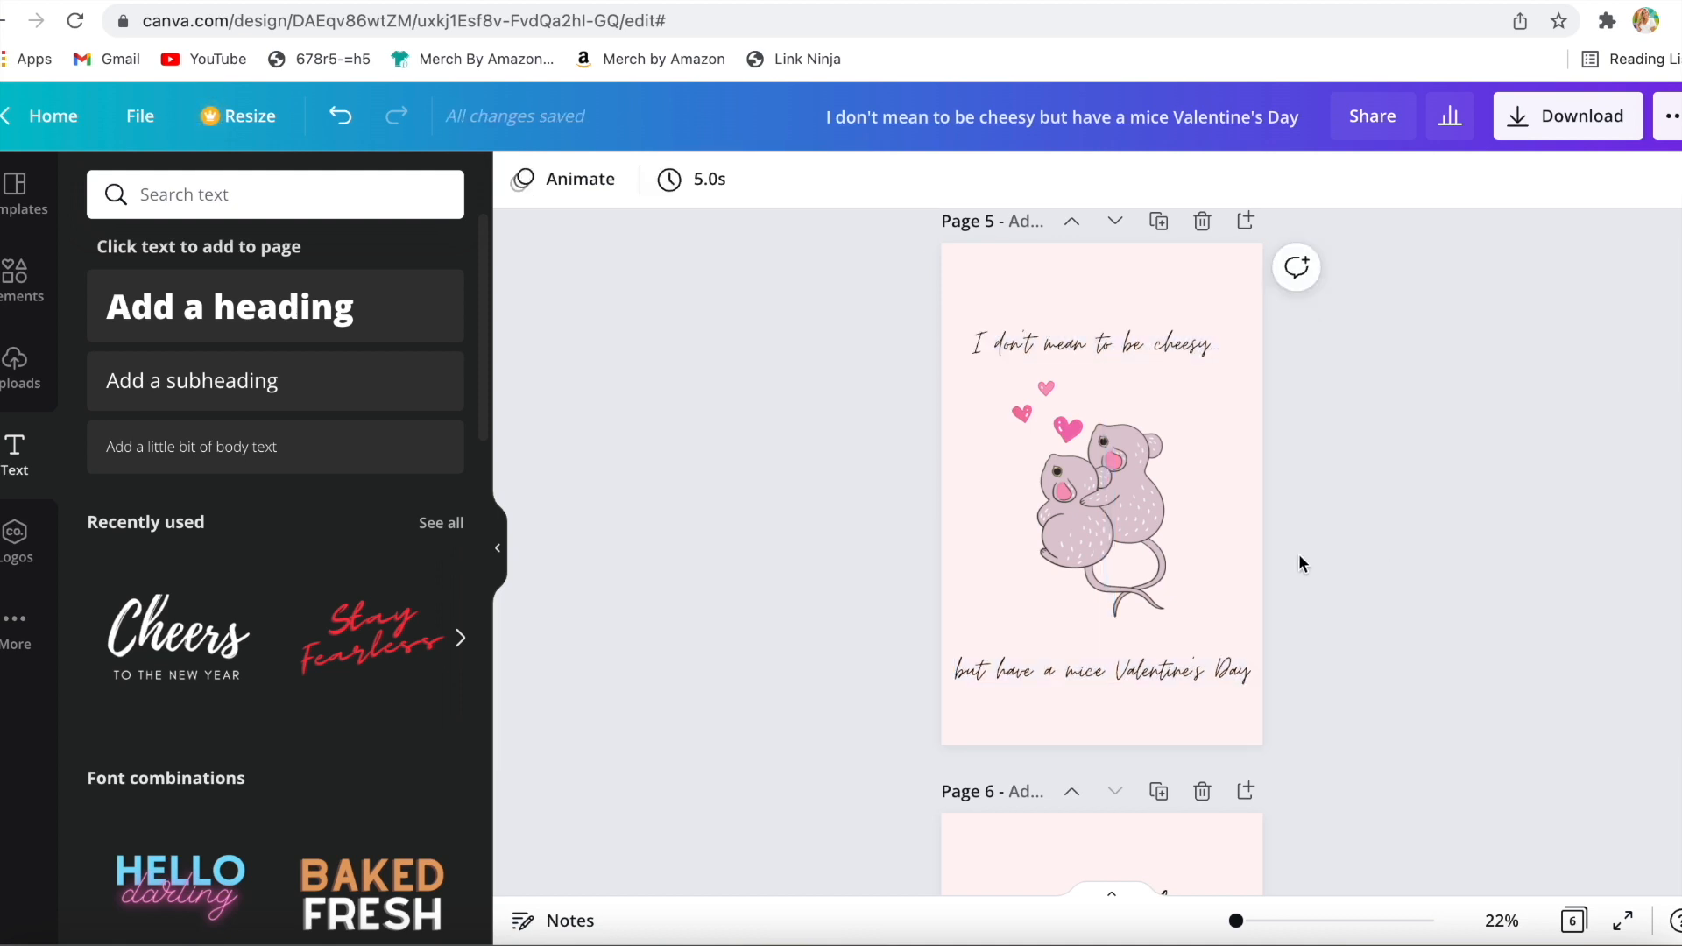
- Duplicate page 5 and arrange the copy's text as a two-line block at size 83.2 below the mice
click(1160, 220)
drag(1102, 355, 1101, 670)
drag(938, 713, 960, 706)
click(1083, 735)
drag(1136, 657, 1136, 313)
drag(1138, 380, 1138, 723)
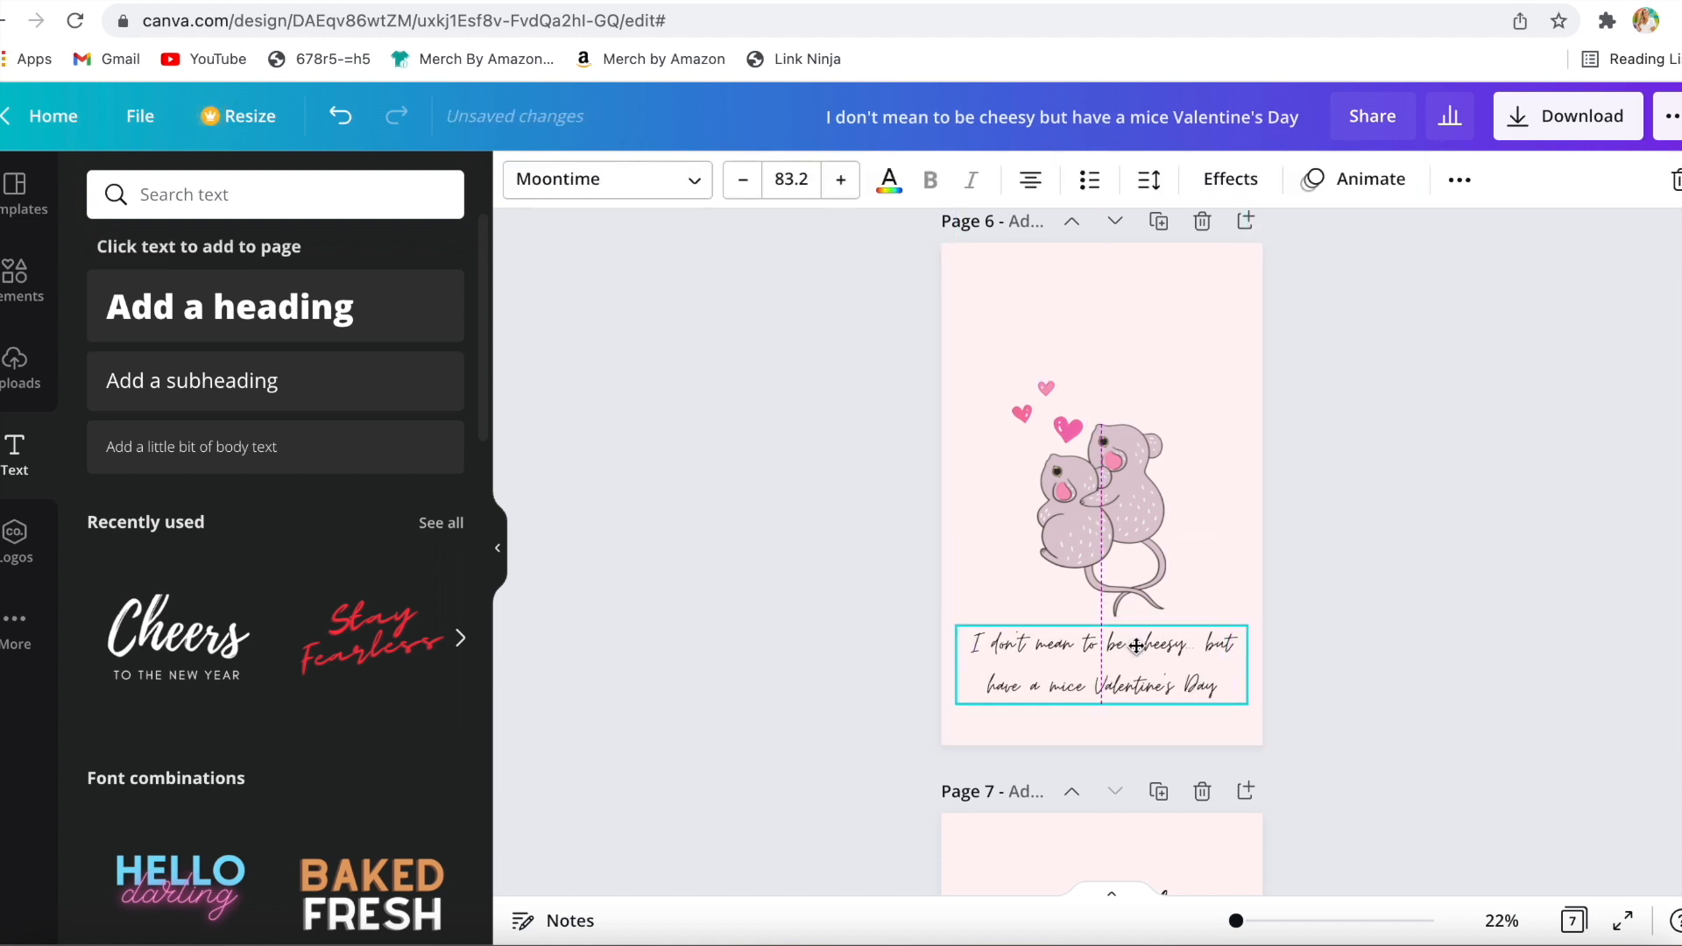
click(1352, 633)
- Shrink the text on page 5 slightly and recentre it around the mice
scroll(1353, 633, down, 5)
scroll(1353, 633, up, 10)
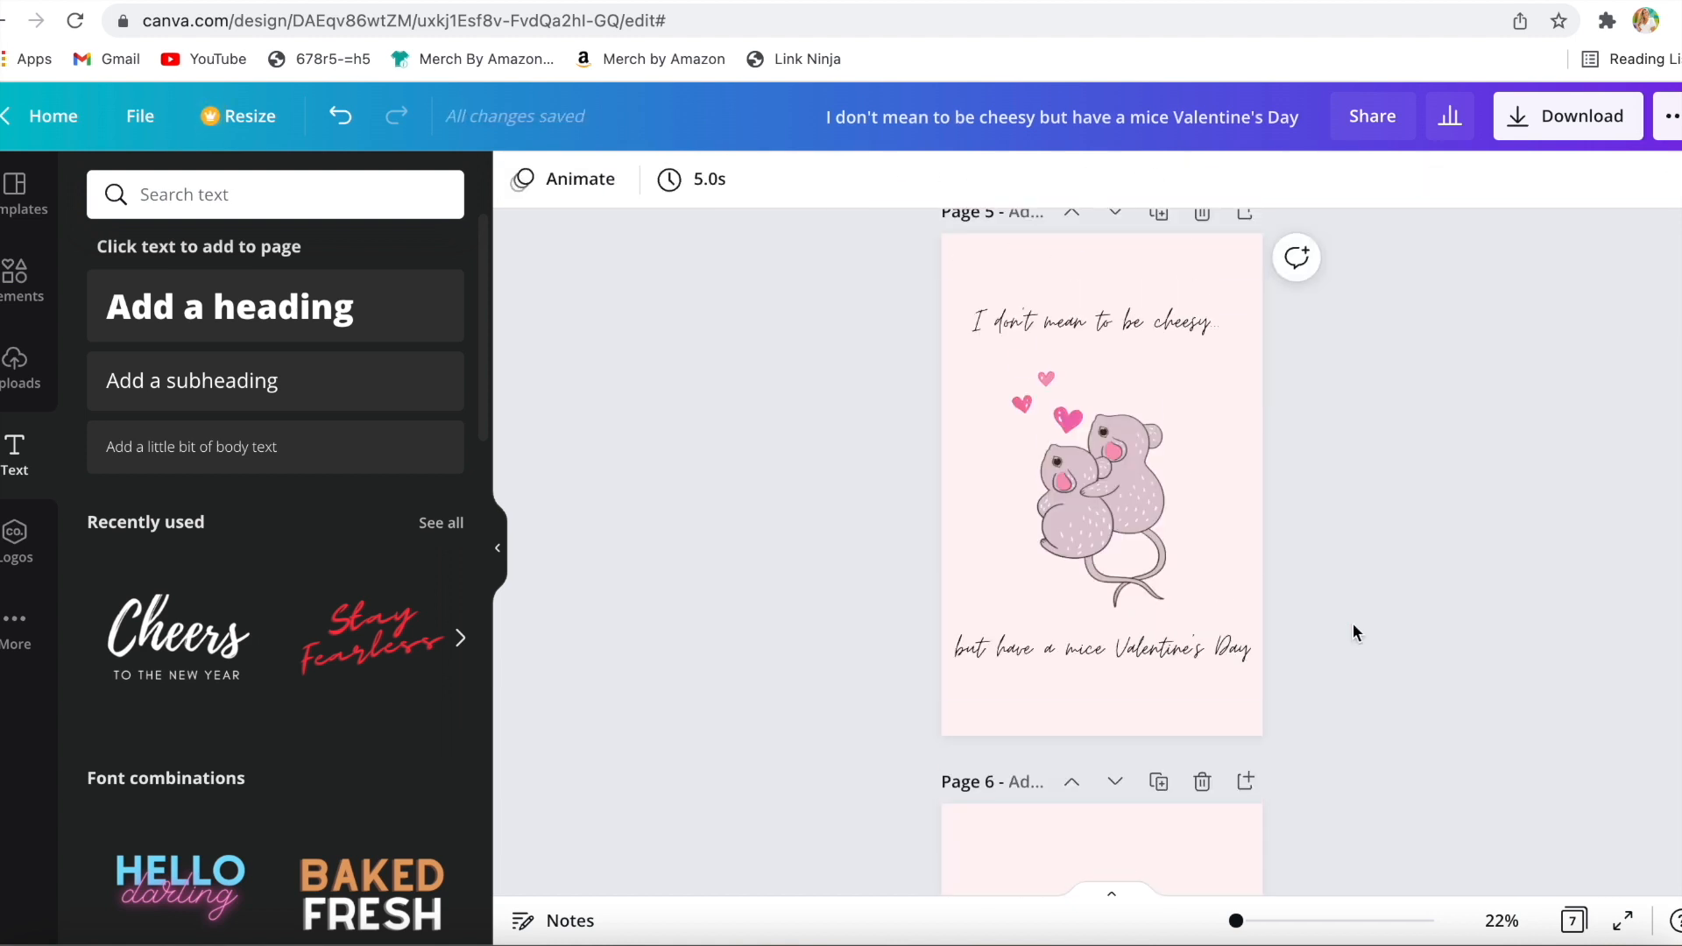
double_click(962, 313)
drag(954, 669, 949, 649)
drag(1174, 569, 1190, 575)
click(1384, 602)
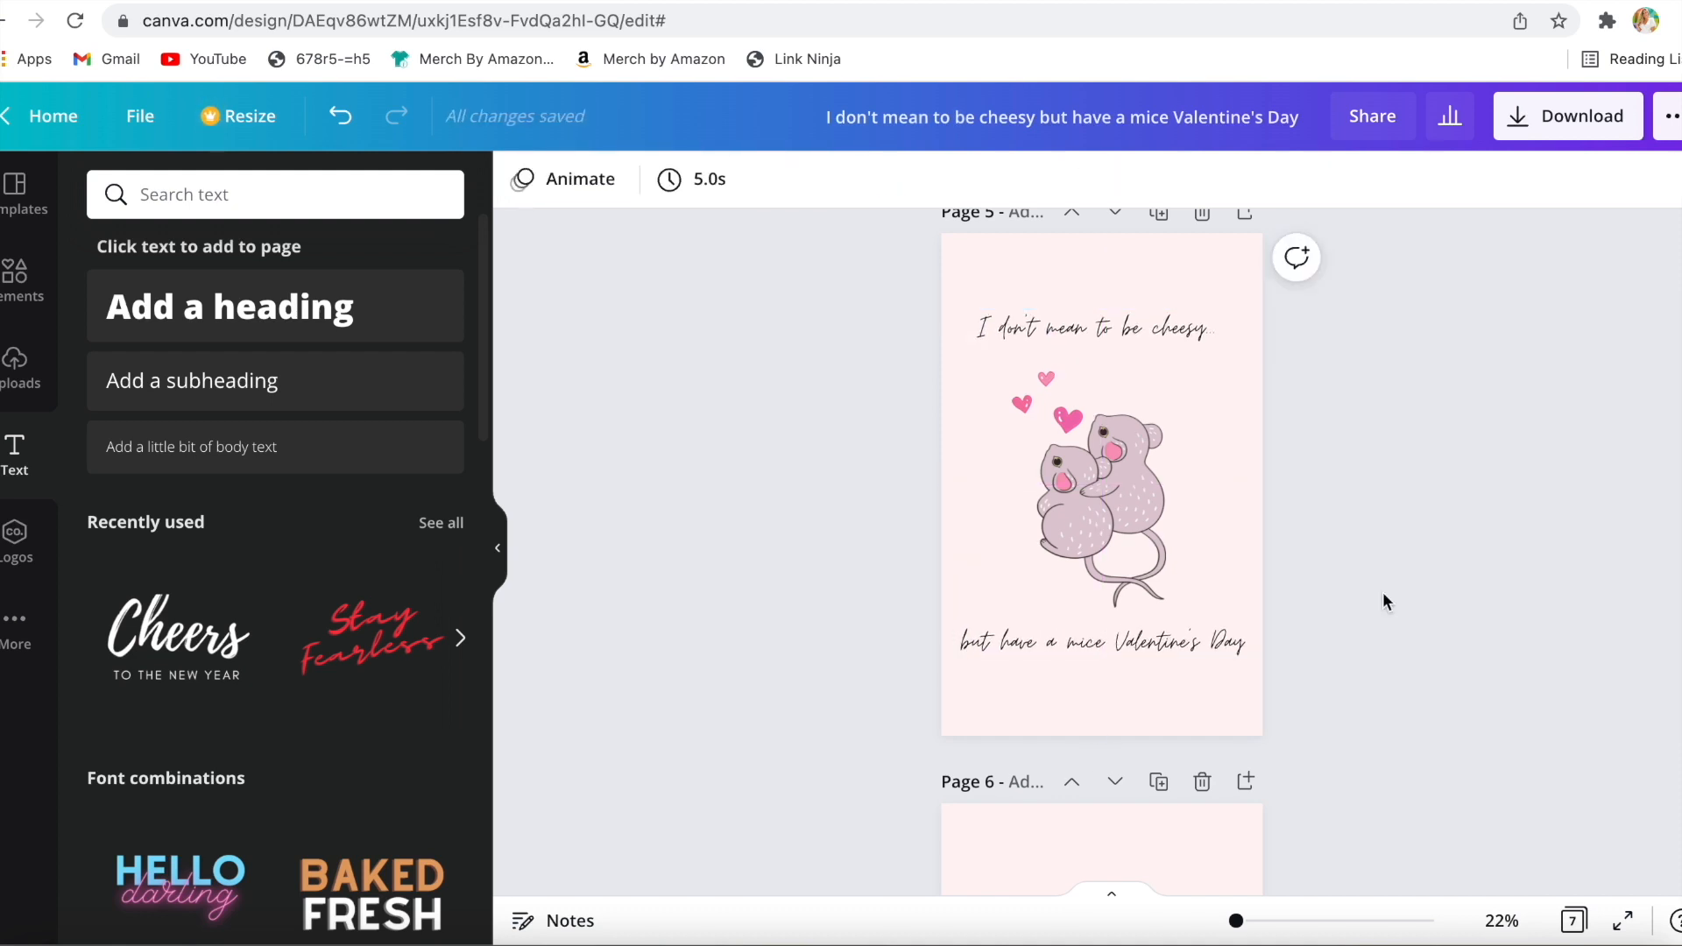
- Look through the "love" elements for page 10, then search the elements for "cute love"
scroll(1131, 677, down, 6)
scroll(1116, 749, down, 5)
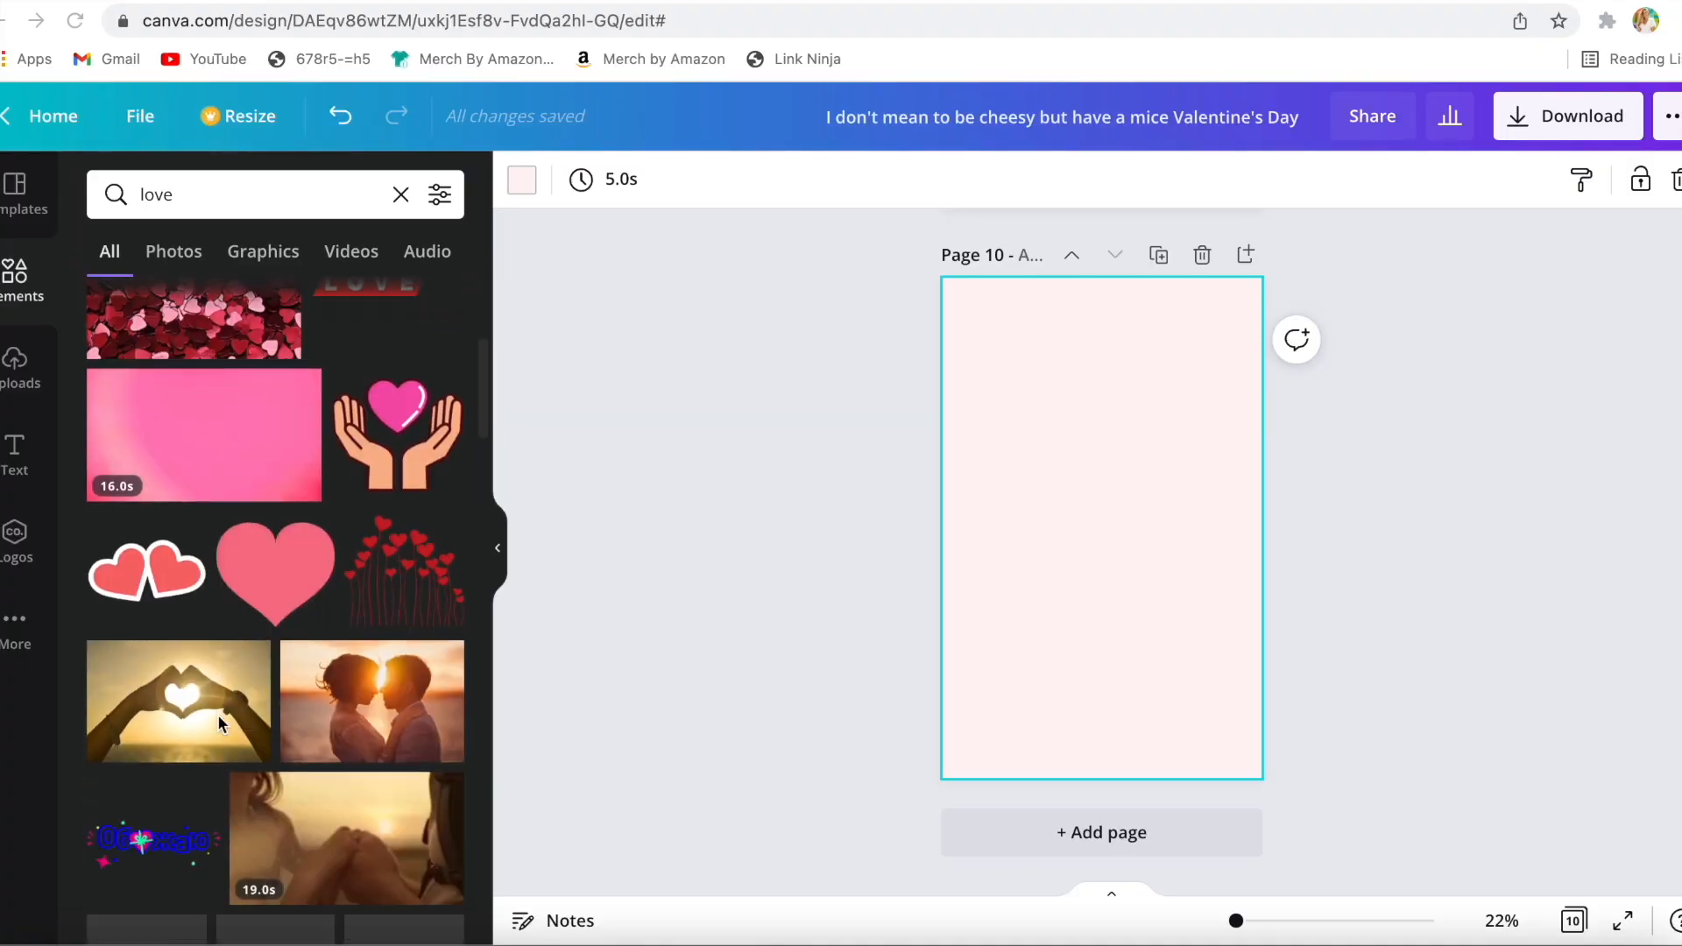
scroll(217, 722, up, 5)
scroll(219, 723, down, 10)
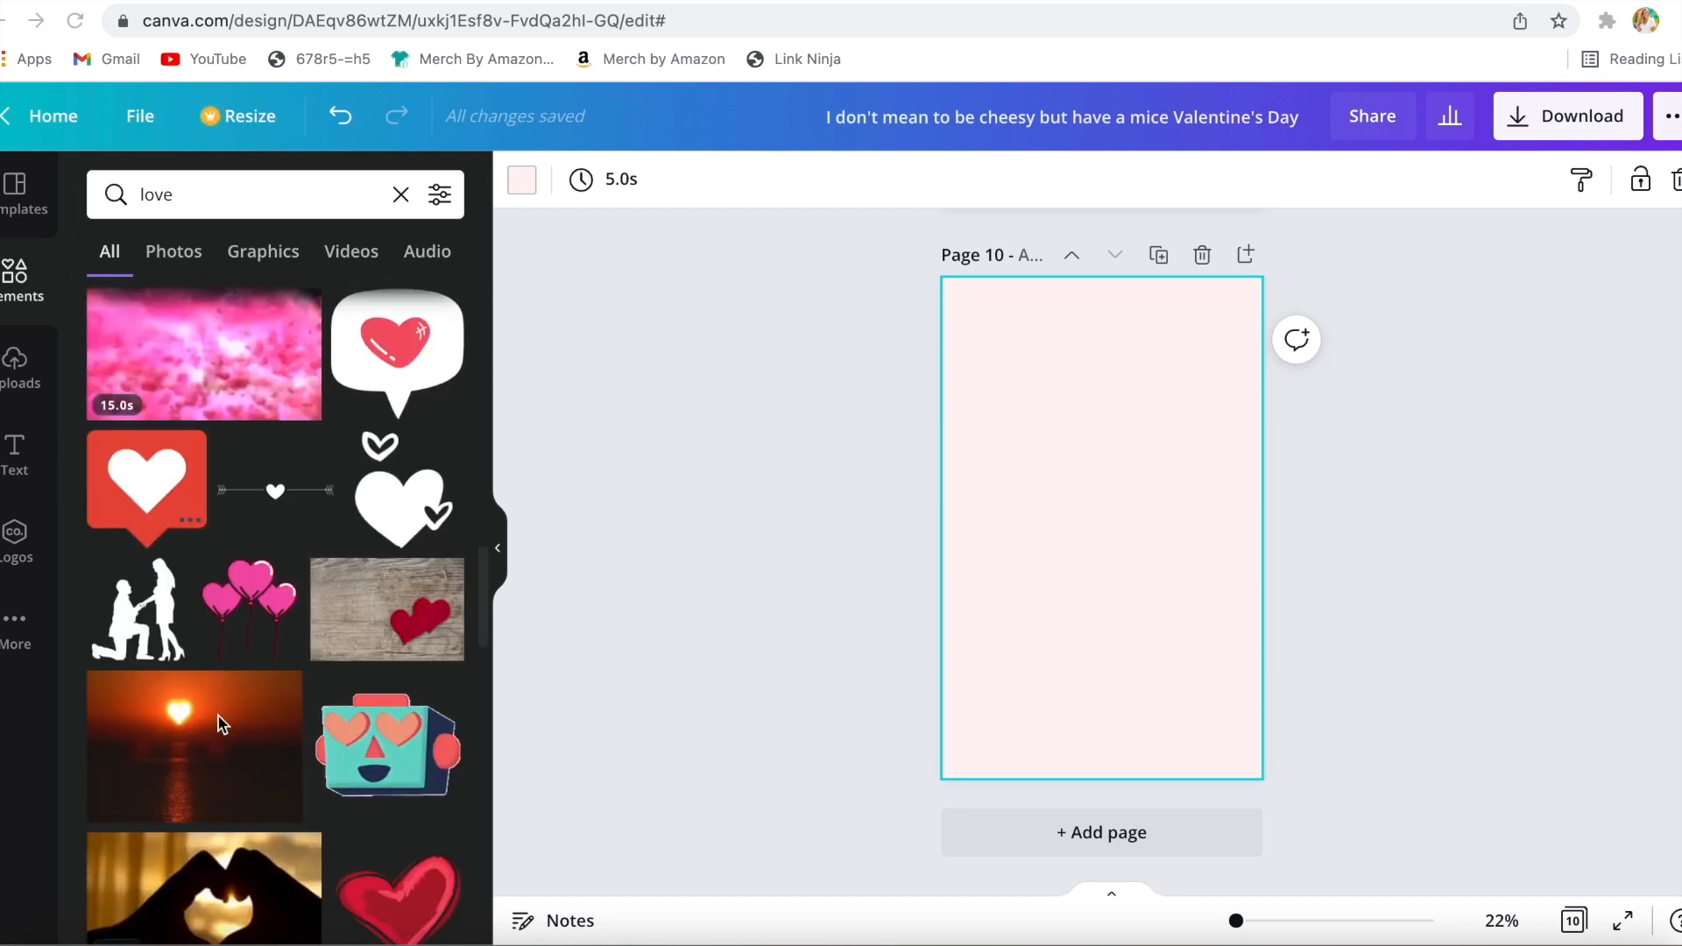
scroll(221, 721, down, 10)
triple_click(254, 195)
text(cute)
key(Return)
text(love)
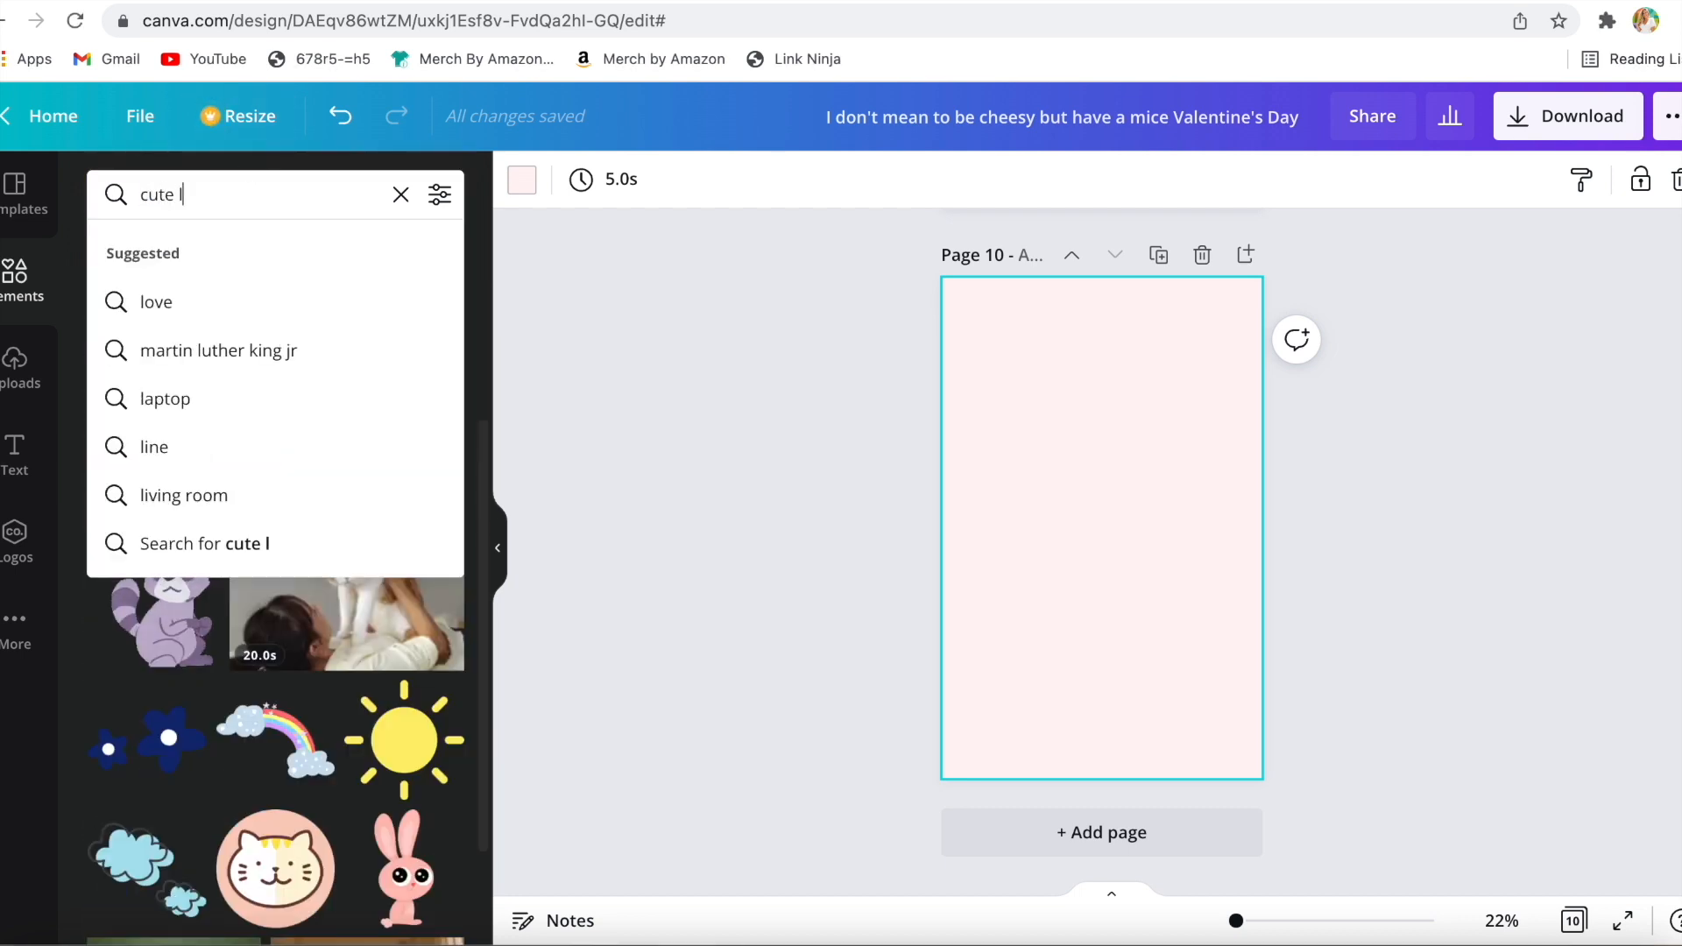
key(Return)
- Add the graphic of two dinosaurs with a heart to page 10, enlarge it and centre it horizontally above the page's middle
click(403, 346)
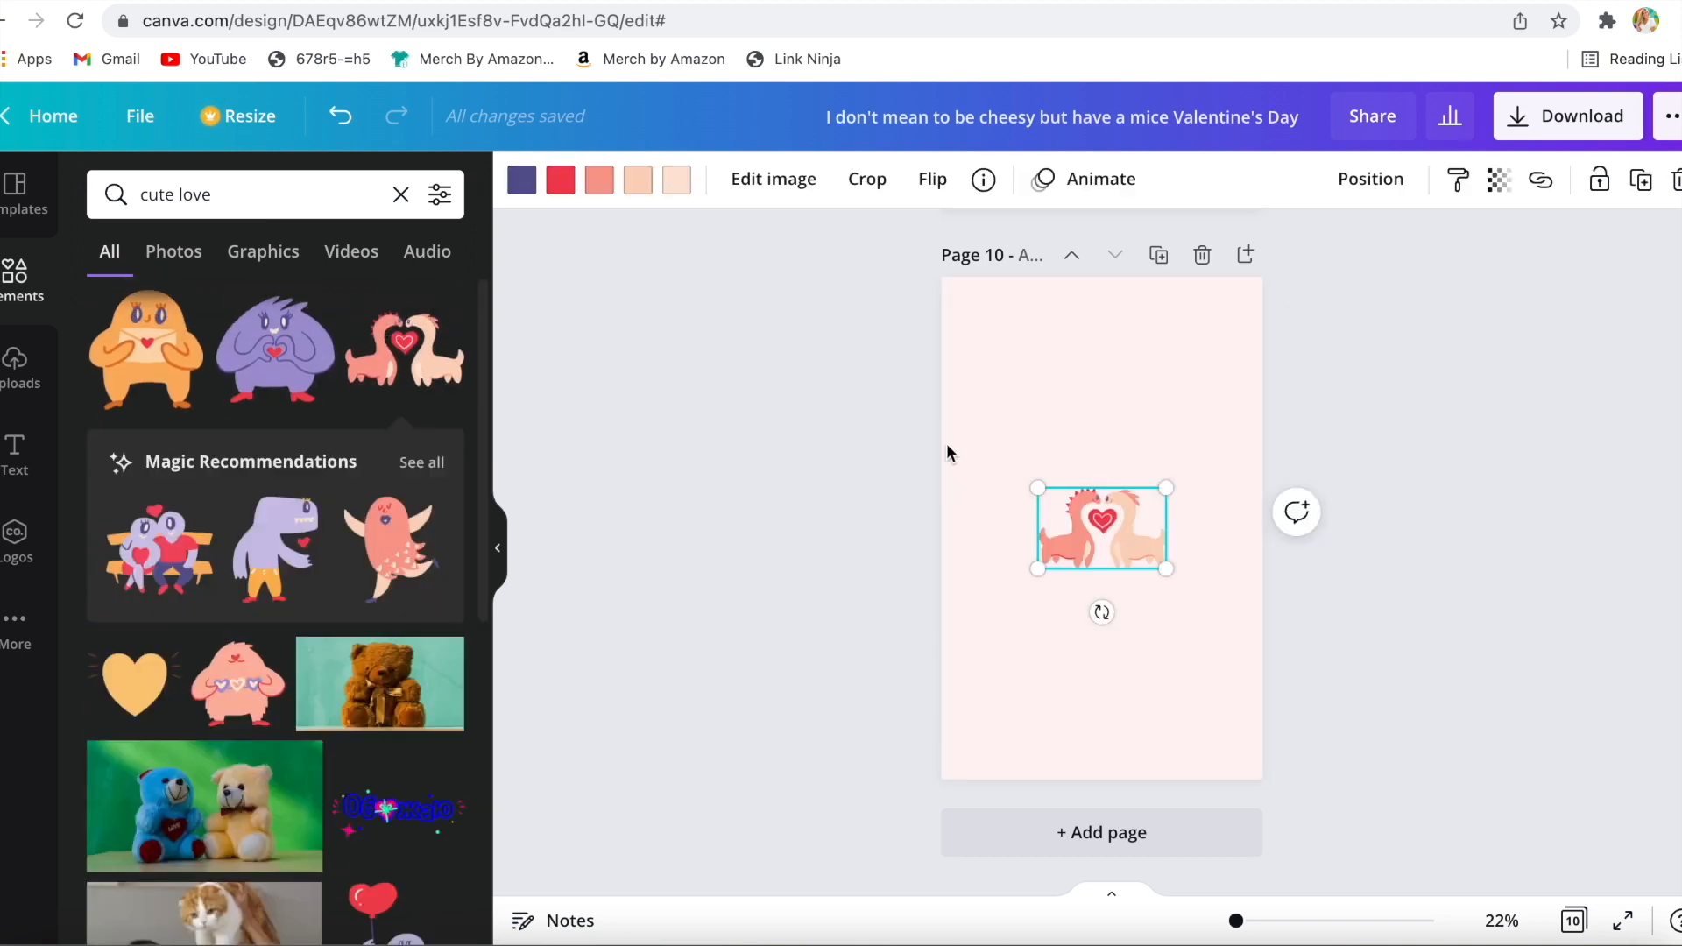
drag(1214, 480, 1162, 499)
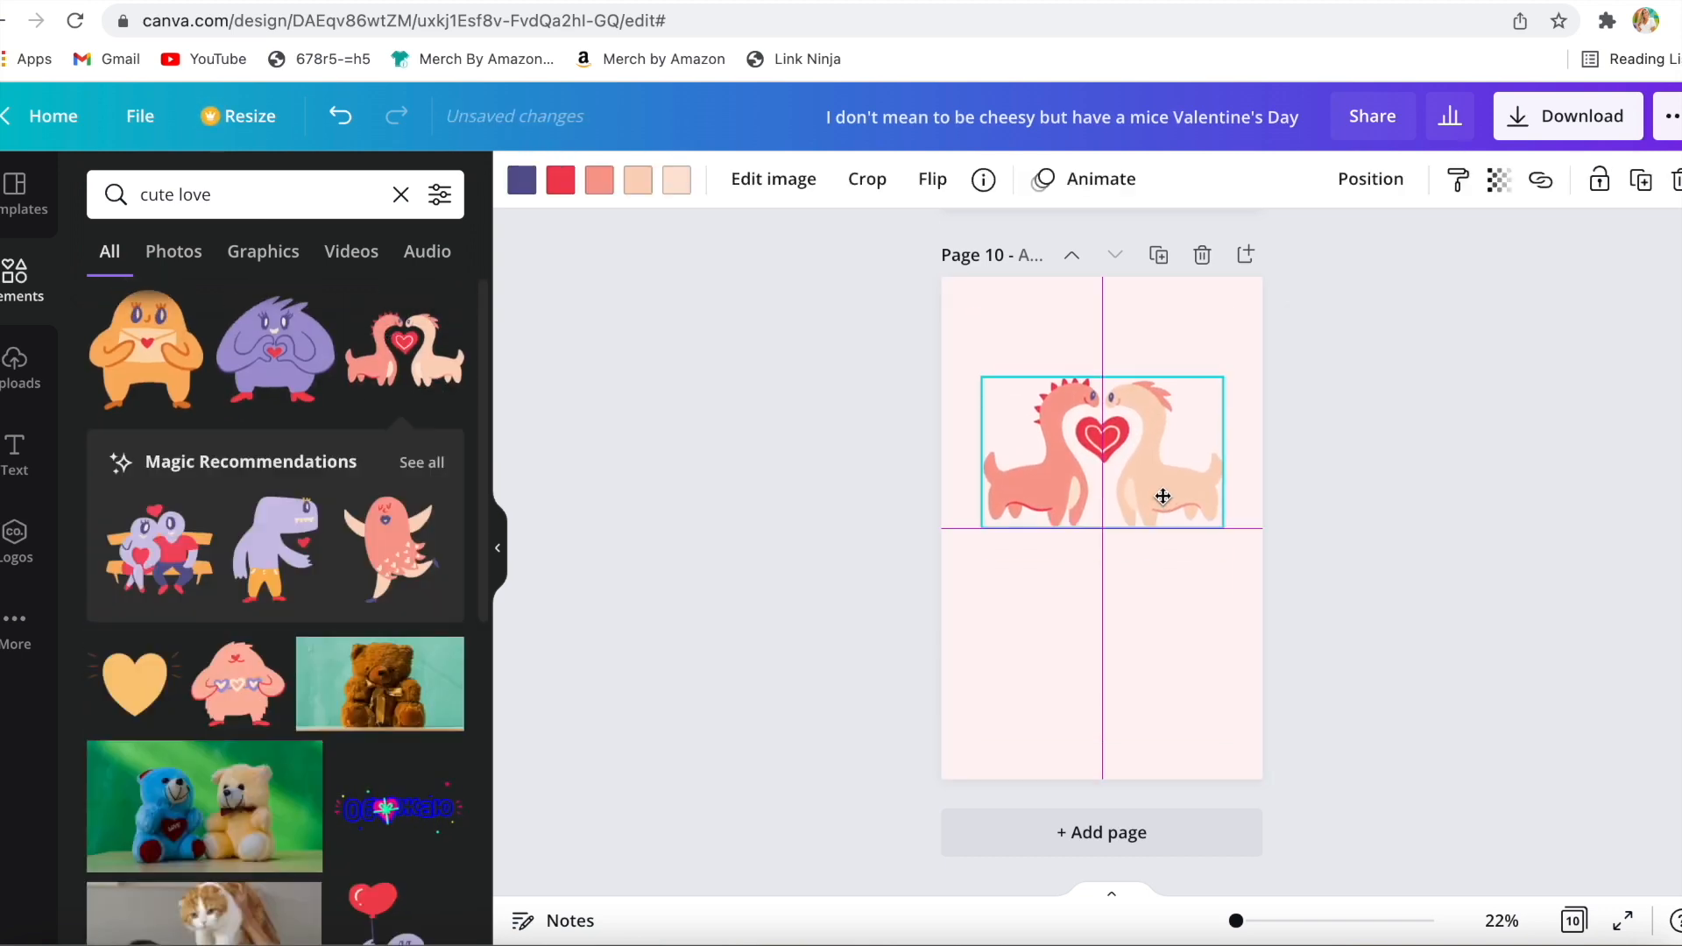
scroll(407, 785, down, 10)
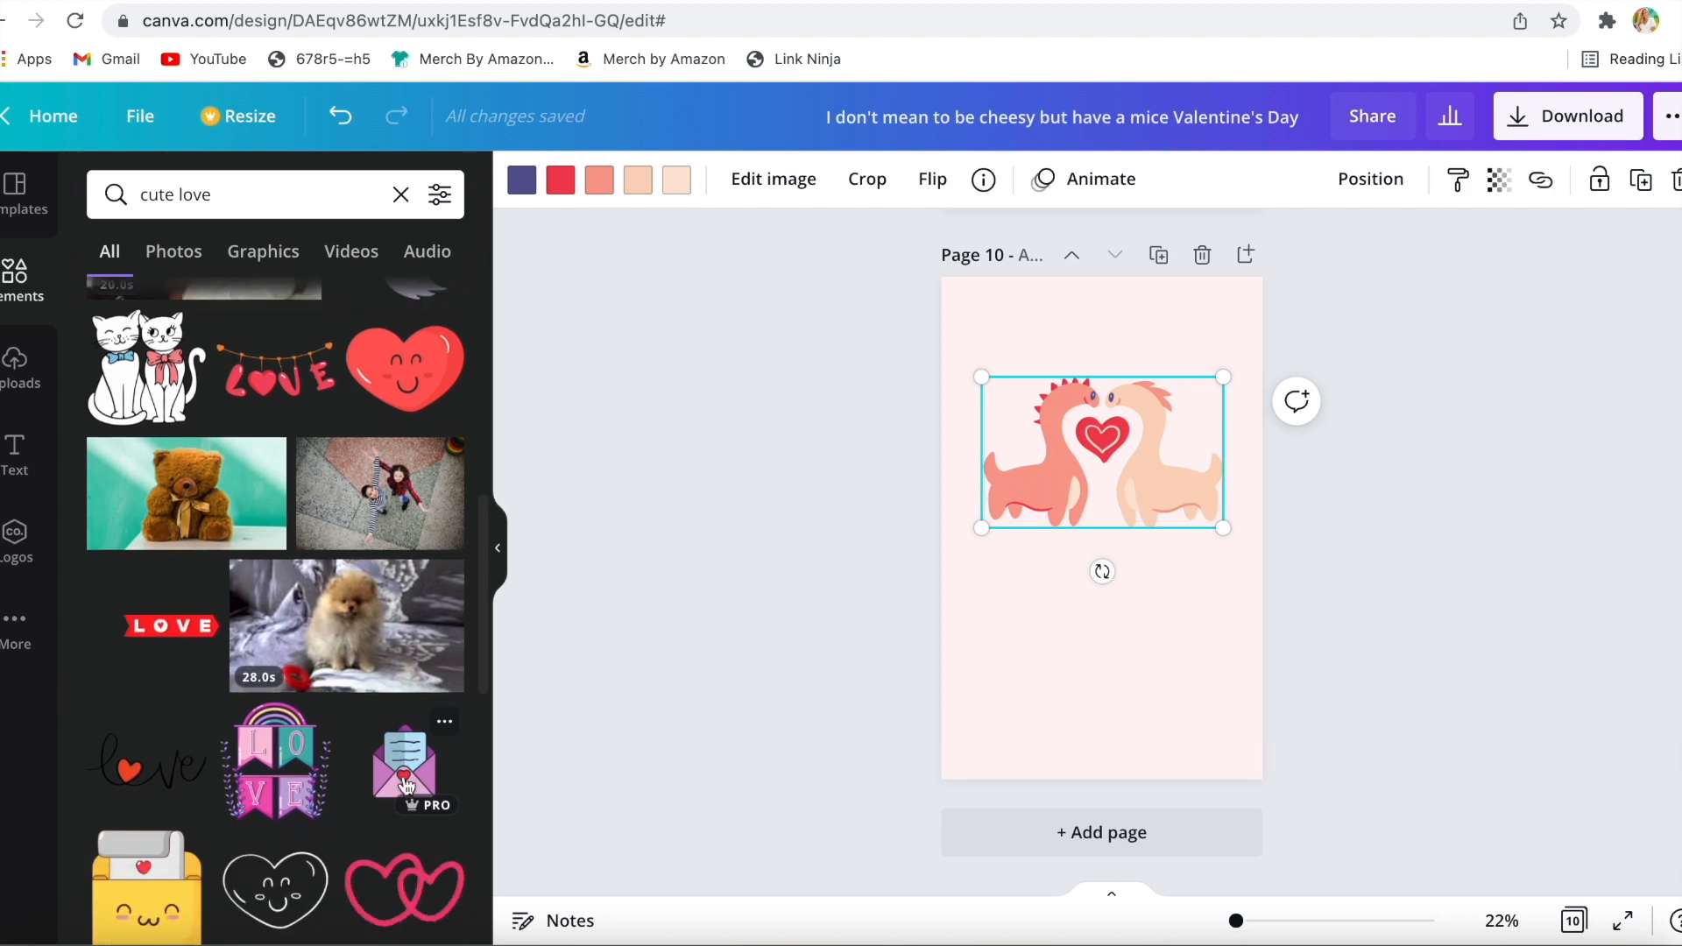
- Search the text combinations for "valentines", add "Will you be my valentine?" to page 10 and place it just below the dinosaurs
scroll(407, 786, down, 5)
click(14, 455)
click(263, 194)
text(valentines)
key(Return)
click(377, 517)
drag(1201, 555, 1213, 604)
click(1143, 716)
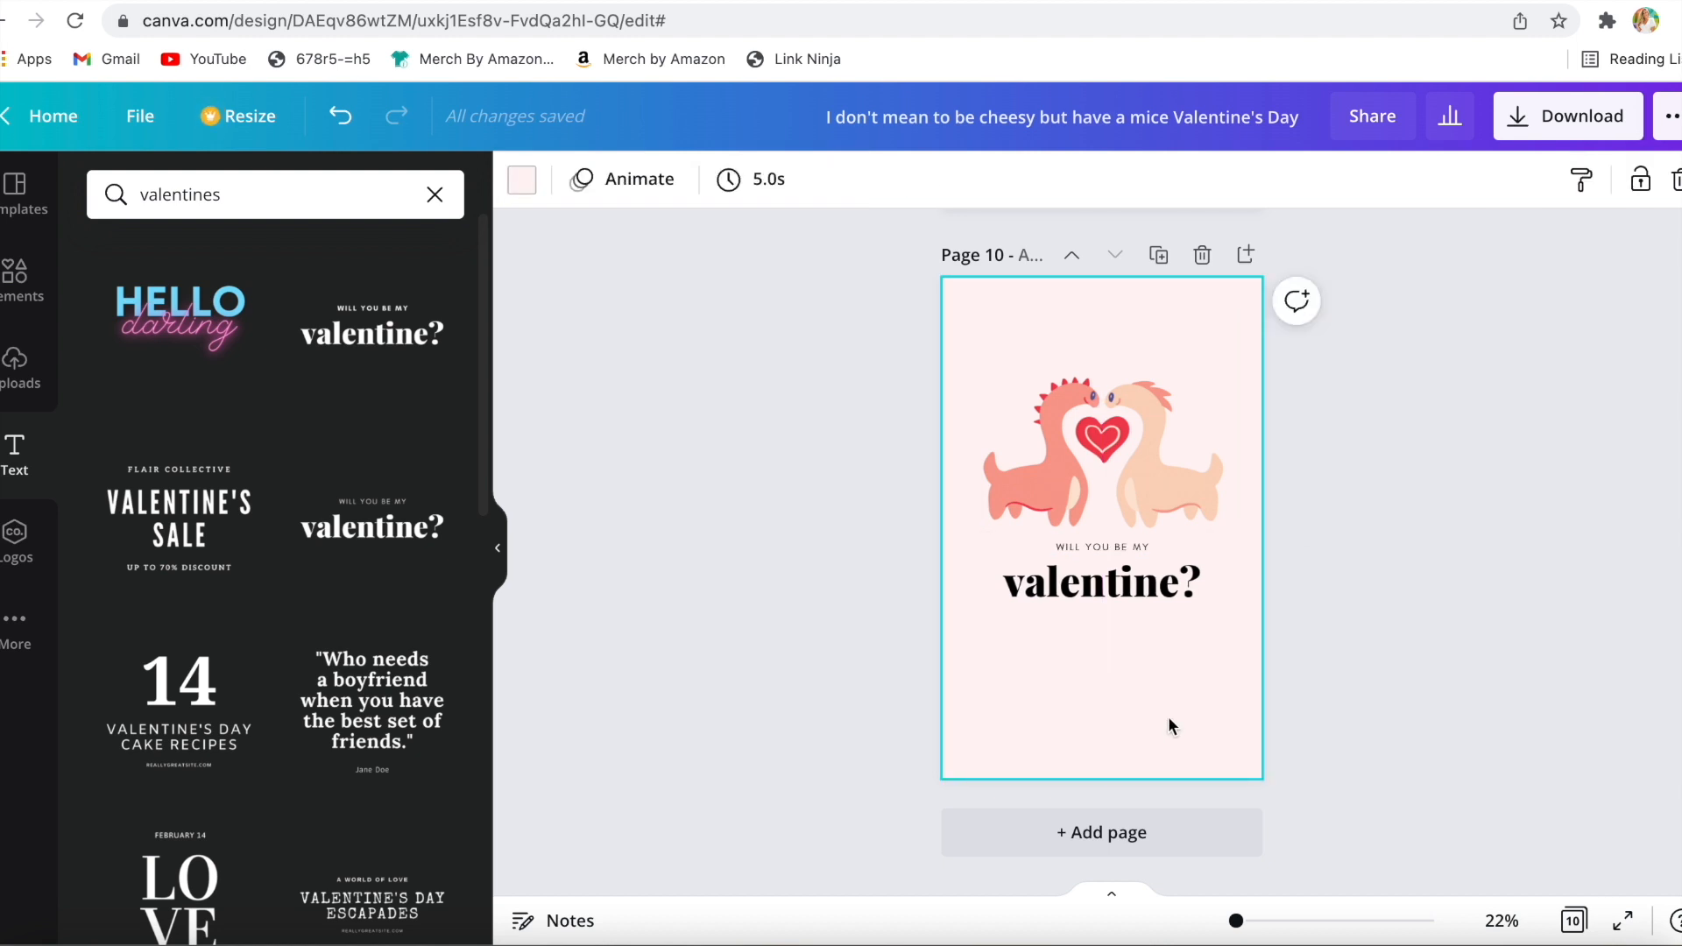
- Duplicate page 10 as page 11 and delete the dinosaur graphic from the copy
click(1096, 491)
key(Delete)
scroll(312, 736, down, 7)
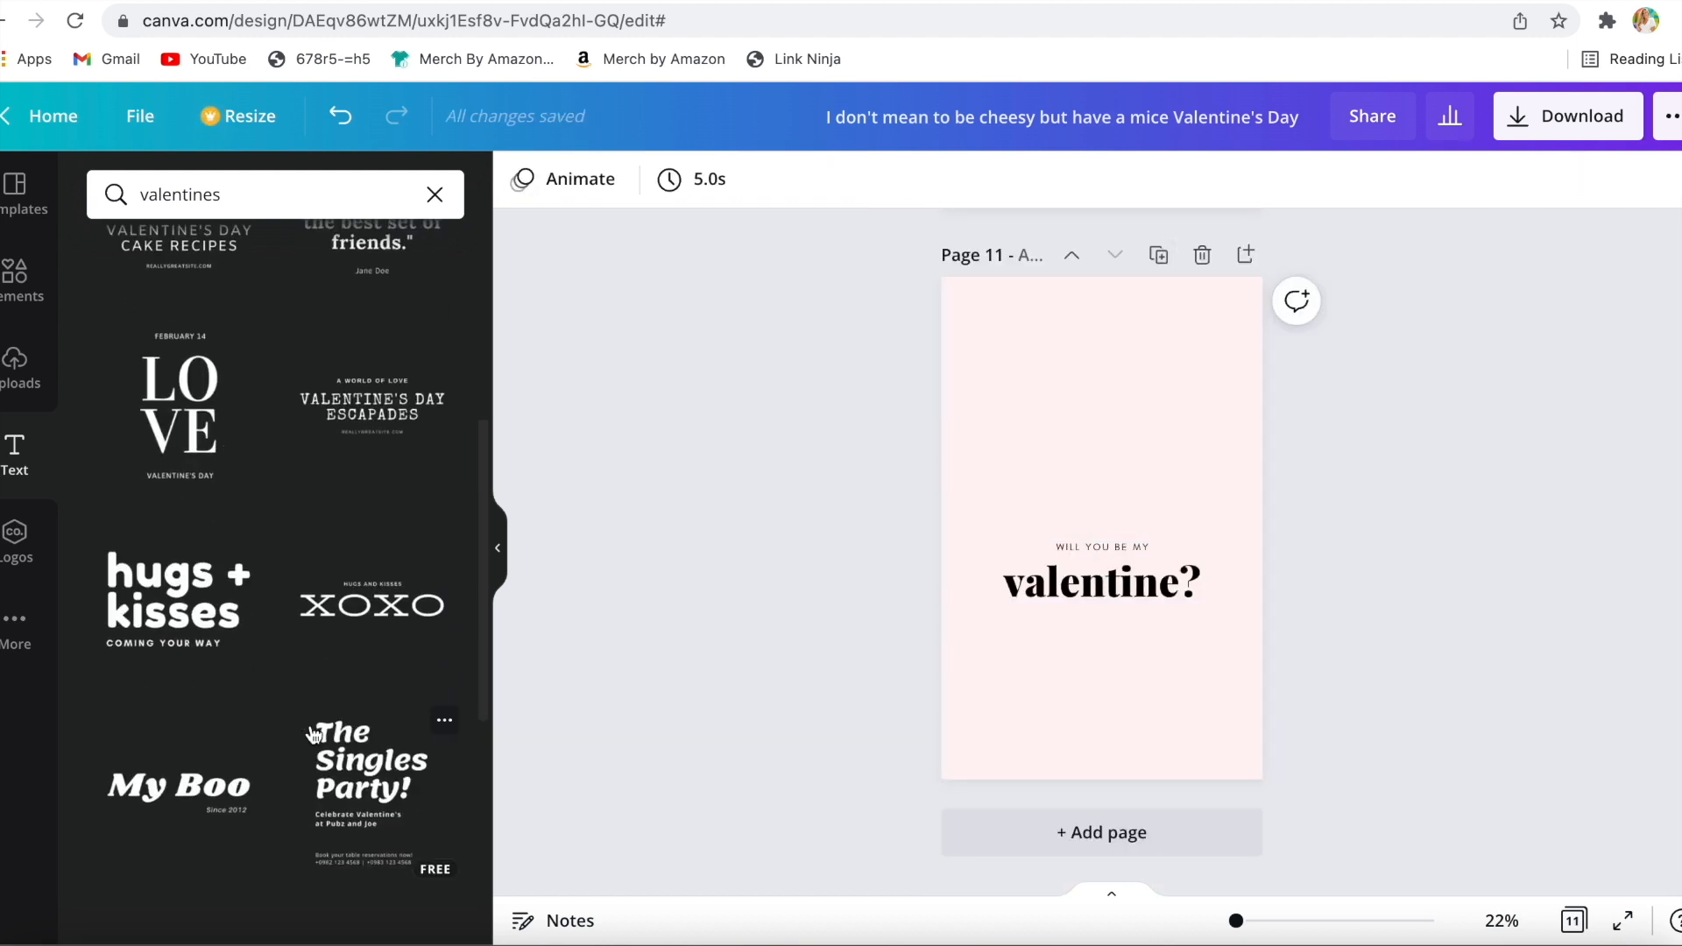
- Replace page 11's text with the "hugs + kisses coming your way" combination, enlarged and moved to the middle of the page
scroll(151, 574, down, 1)
drag(191, 475, 1084, 597)
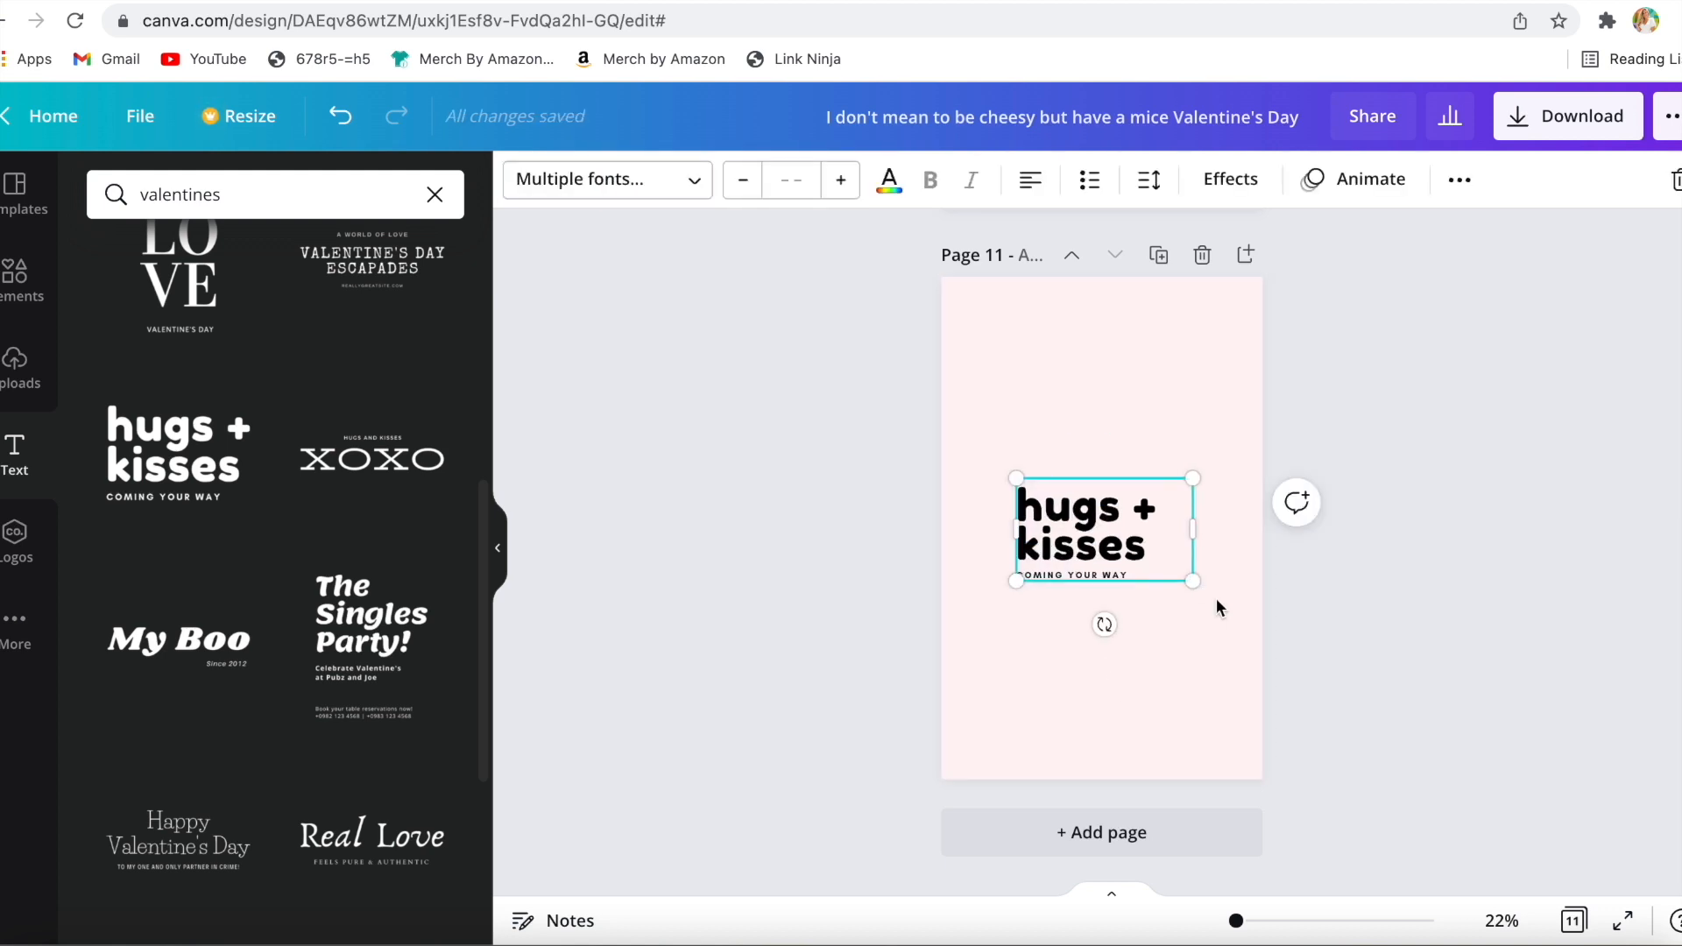
click(1086, 526)
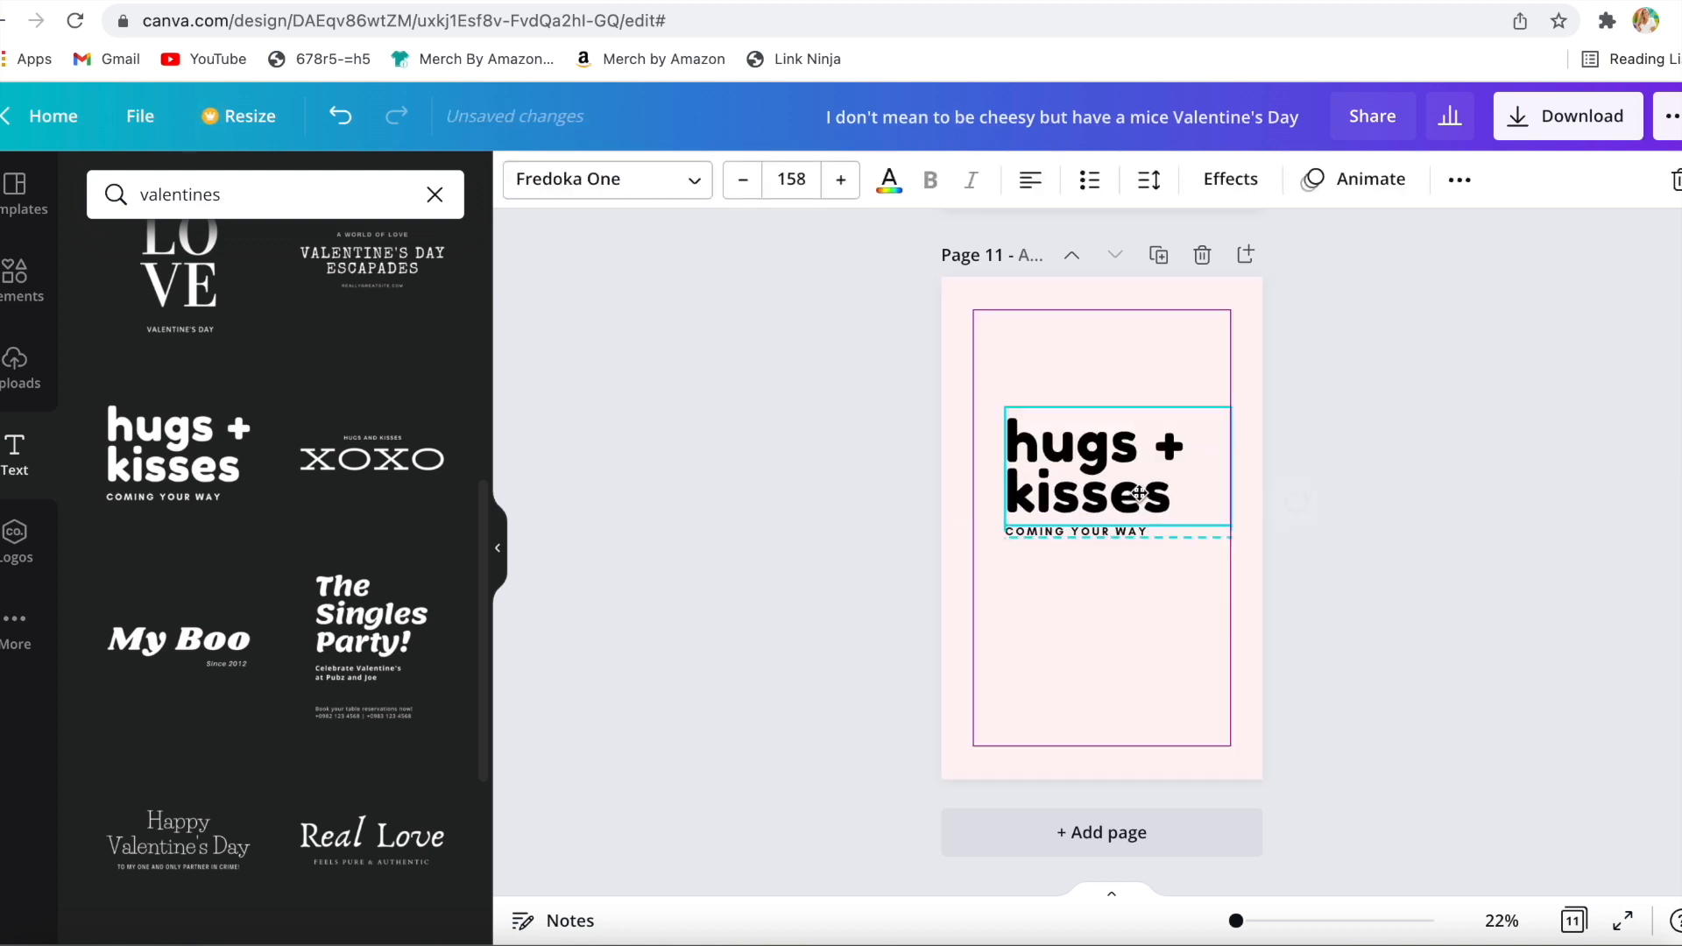
click(851, 550)
- Search the elements for "valentines candy" and look through the candy graphics
click(15, 279)
double_click(222, 192)
text(valentines can)
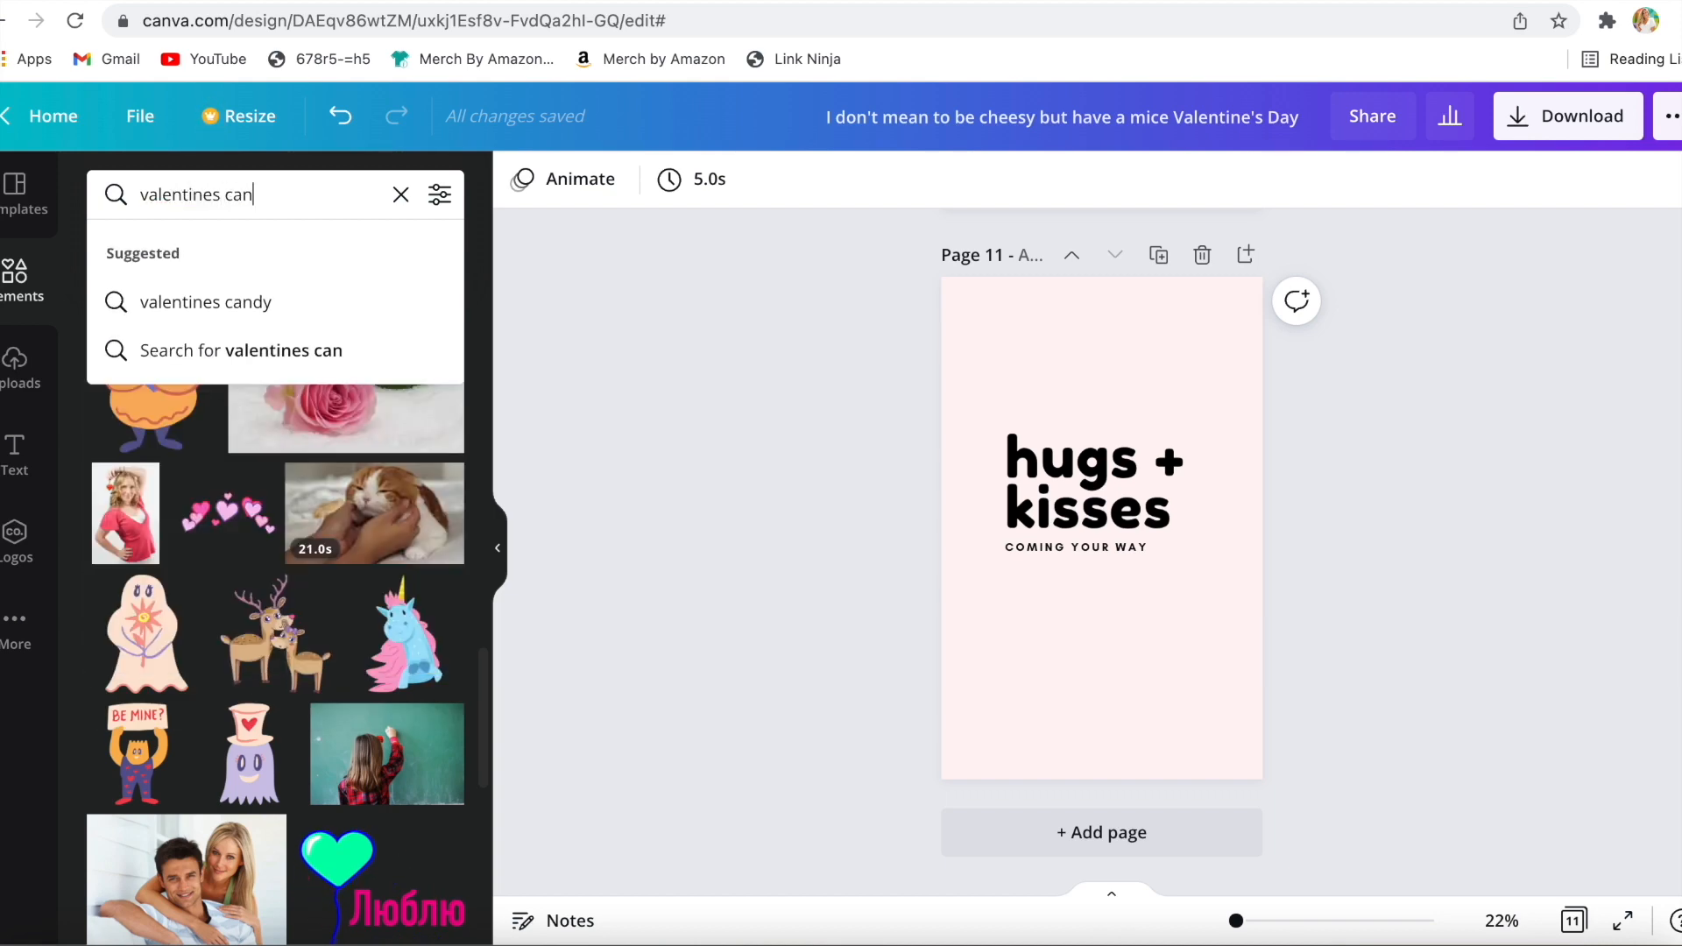
click(131, 294)
scroll(395, 385, down, 10)
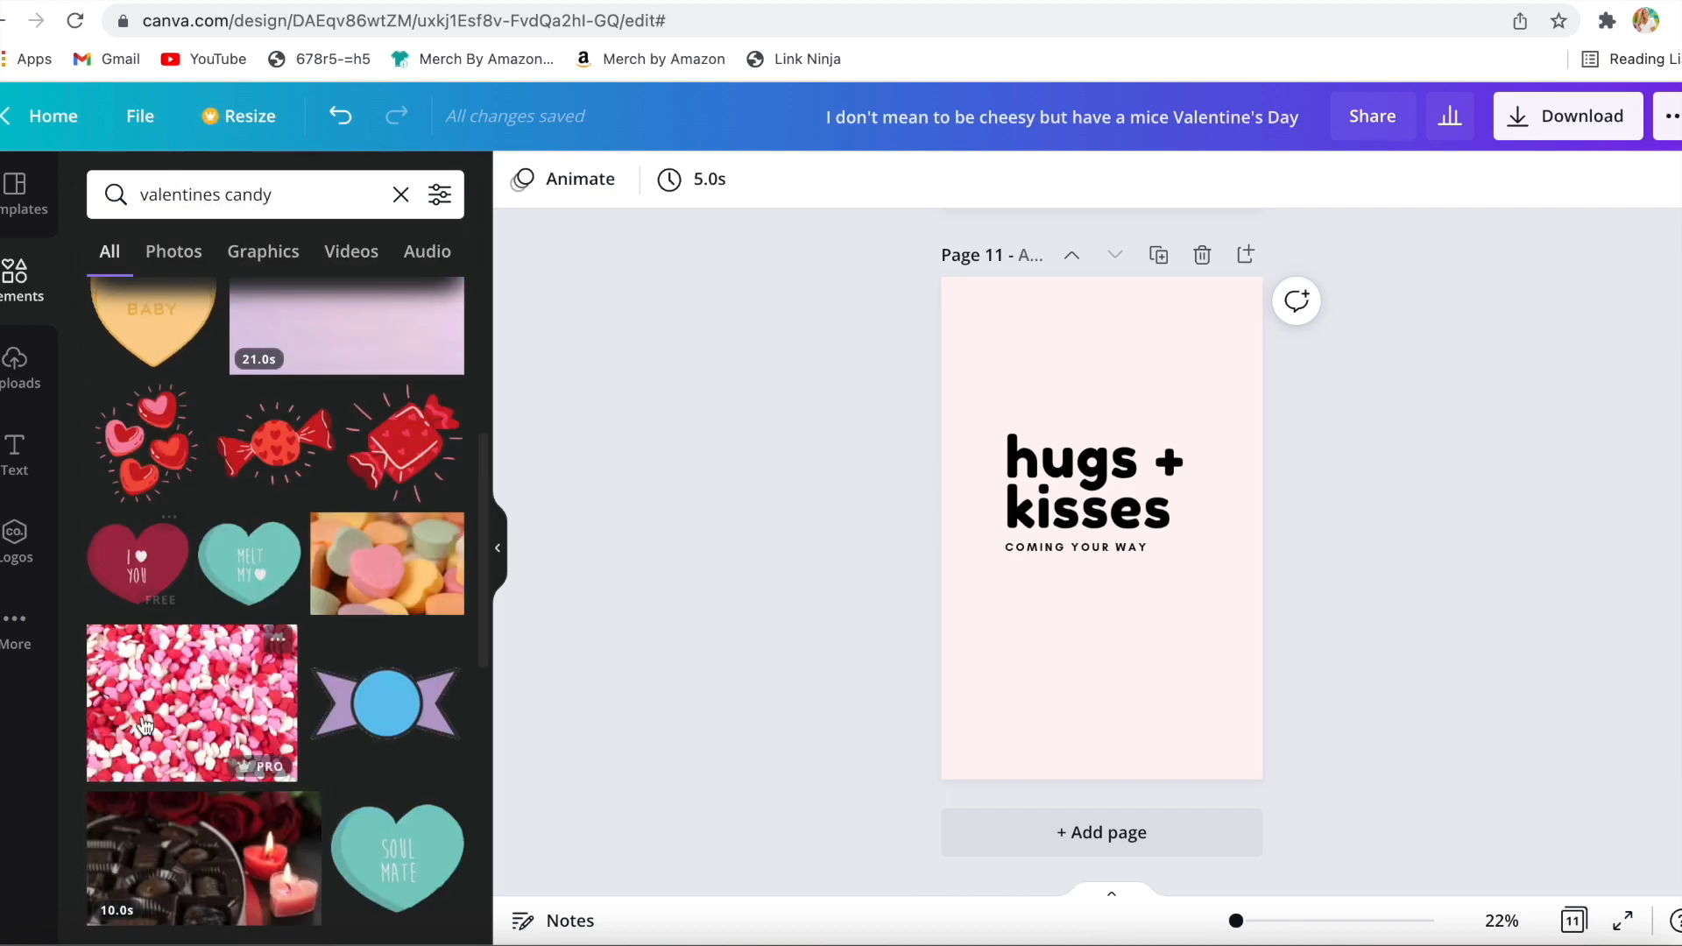
- Add the "Kiss me", "Love you", "Be mine" and "True love" candy hearts from the same set to page 11
click(403, 425)
click(158, 630)
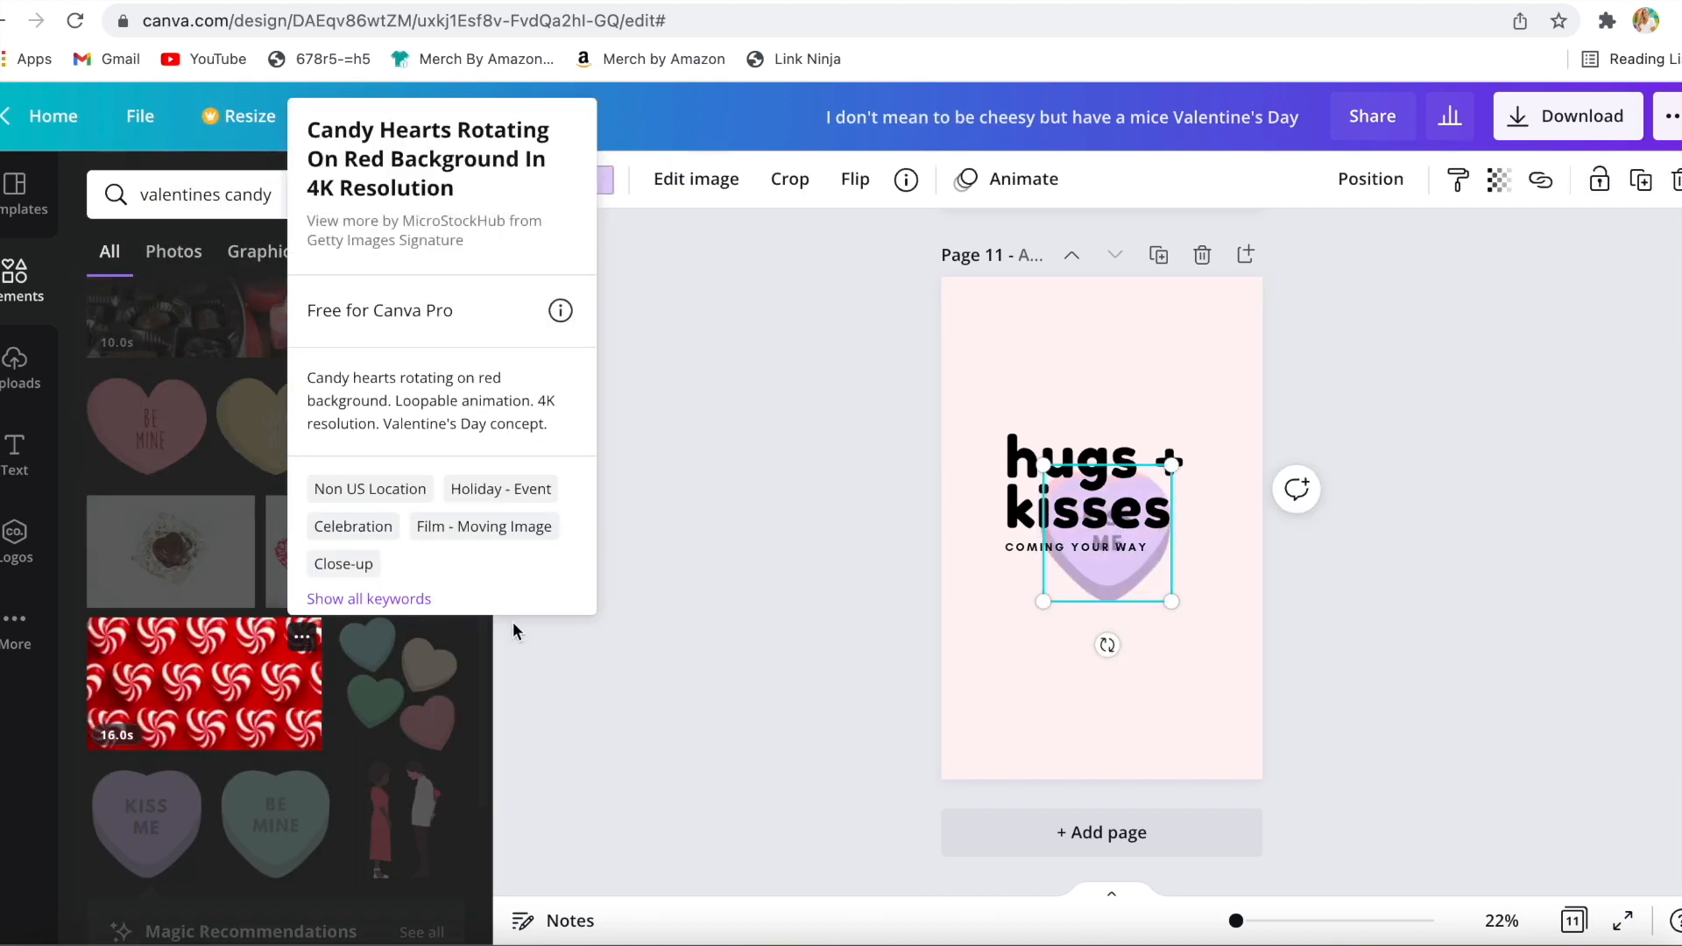
scroll(263, 613, down, 2)
click(274, 675)
scroll(443, 707, down, 1)
click(423, 685)
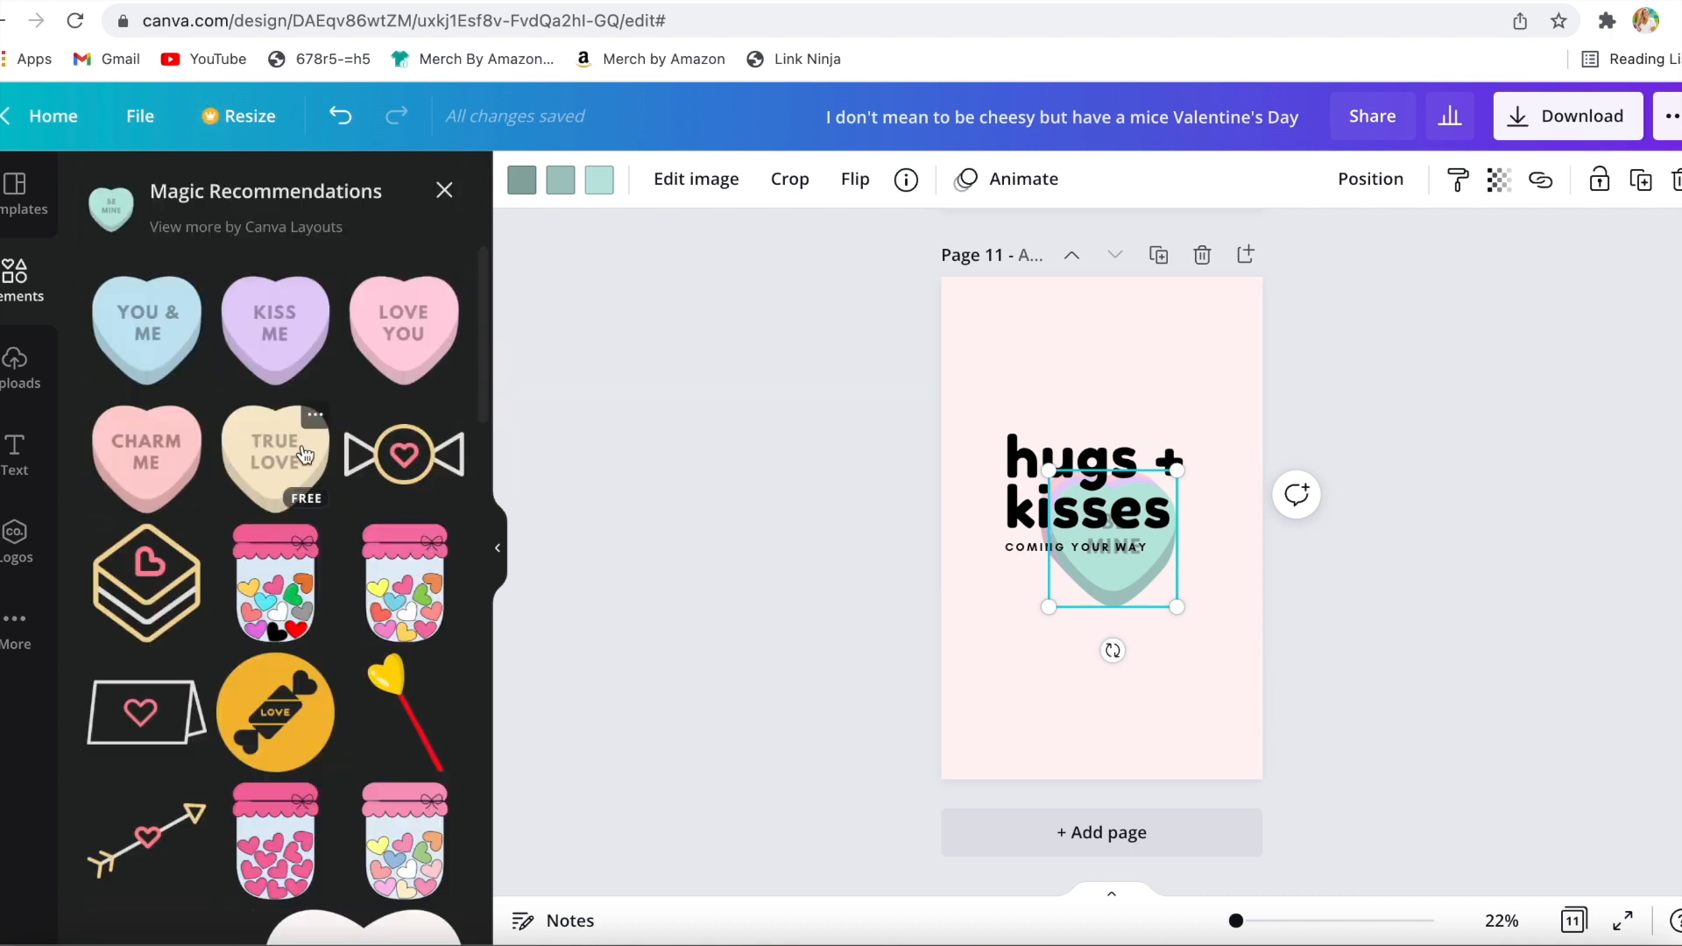
click(274, 455)
- Separate and shrink the candy hearts, lining up "True love", "Be mine" and "Love you" along page 11's upper edge
drag(1113, 547, 1084, 691)
drag(1107, 525, 1105, 624)
drag(1149, 679, 1127, 664)
drag(1105, 578, 1181, 683)
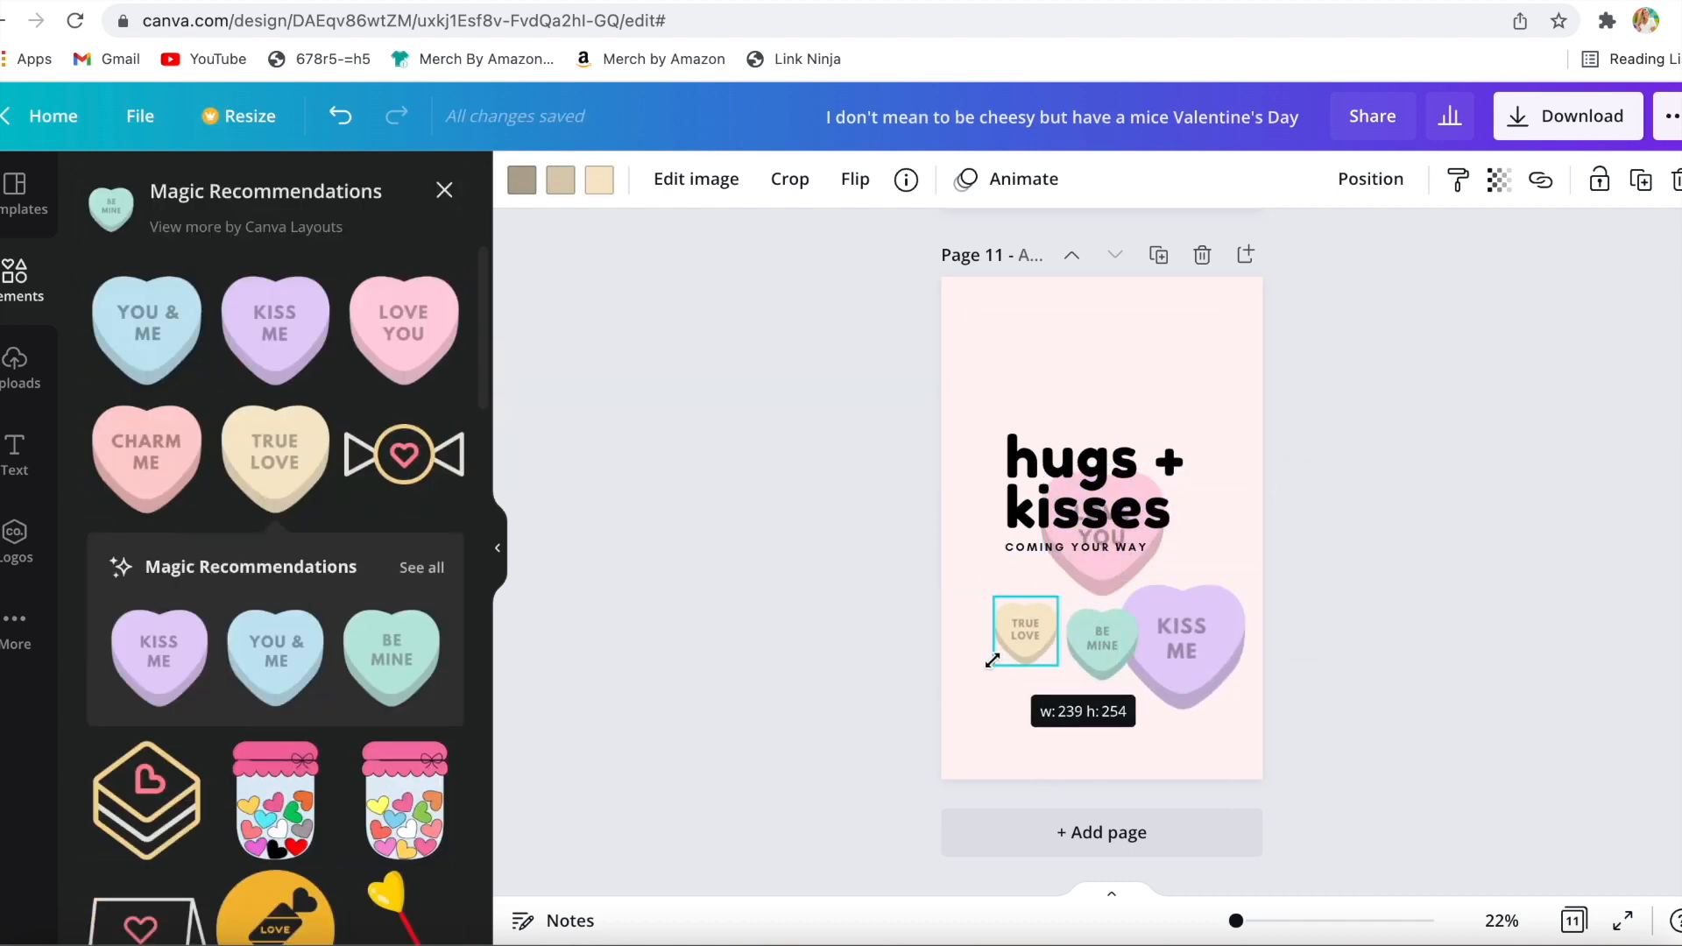
drag(978, 667, 1031, 473)
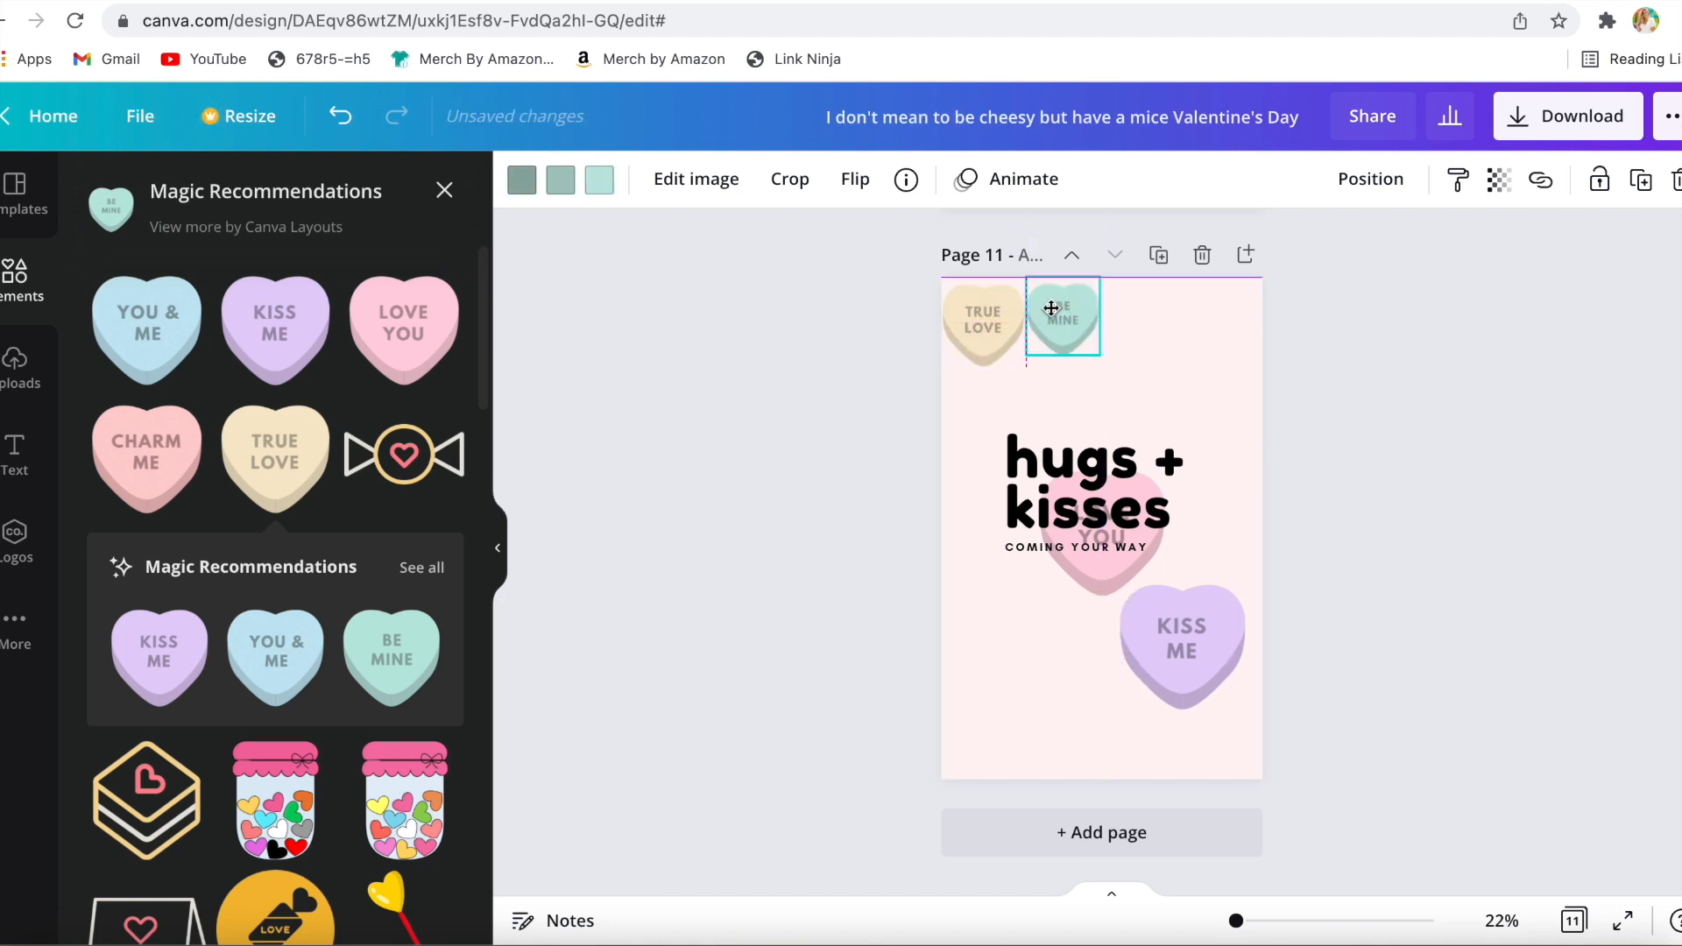
drag(1074, 552, 1168, 317)
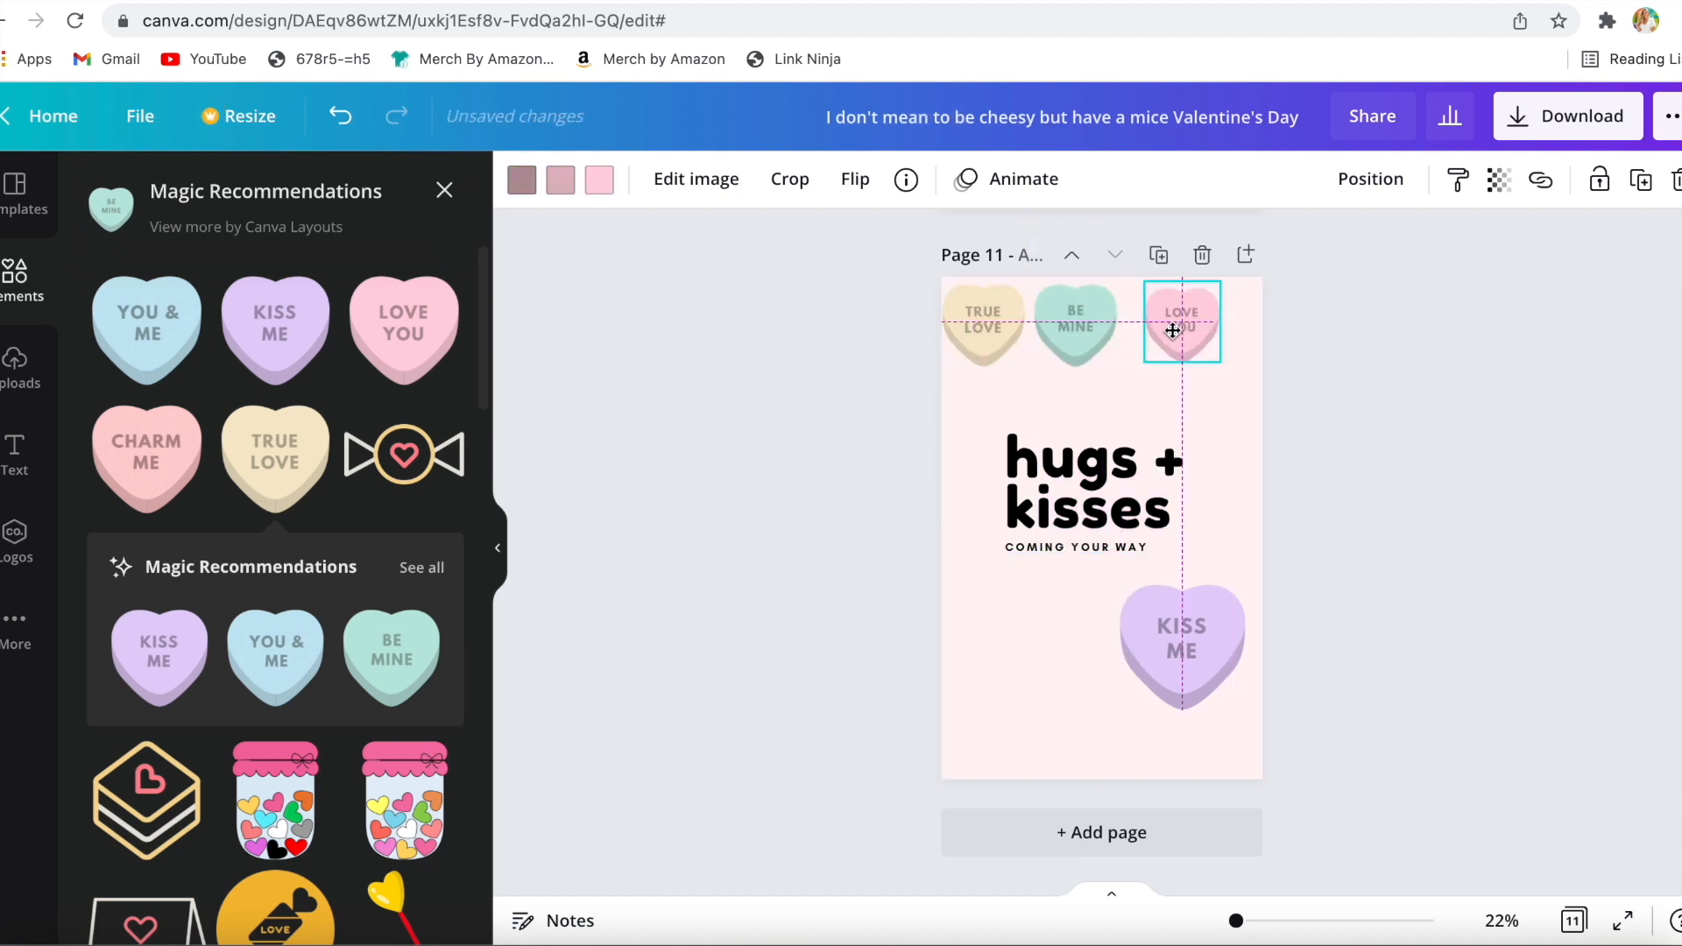
- Shrink the "Kiss me" heart and try a staggered two-row arrangement of the four hearts above the text
drag(1139, 639, 1145, 423)
drag(1005, 317, 1005, 384)
drag(1071, 333, 1056, 332)
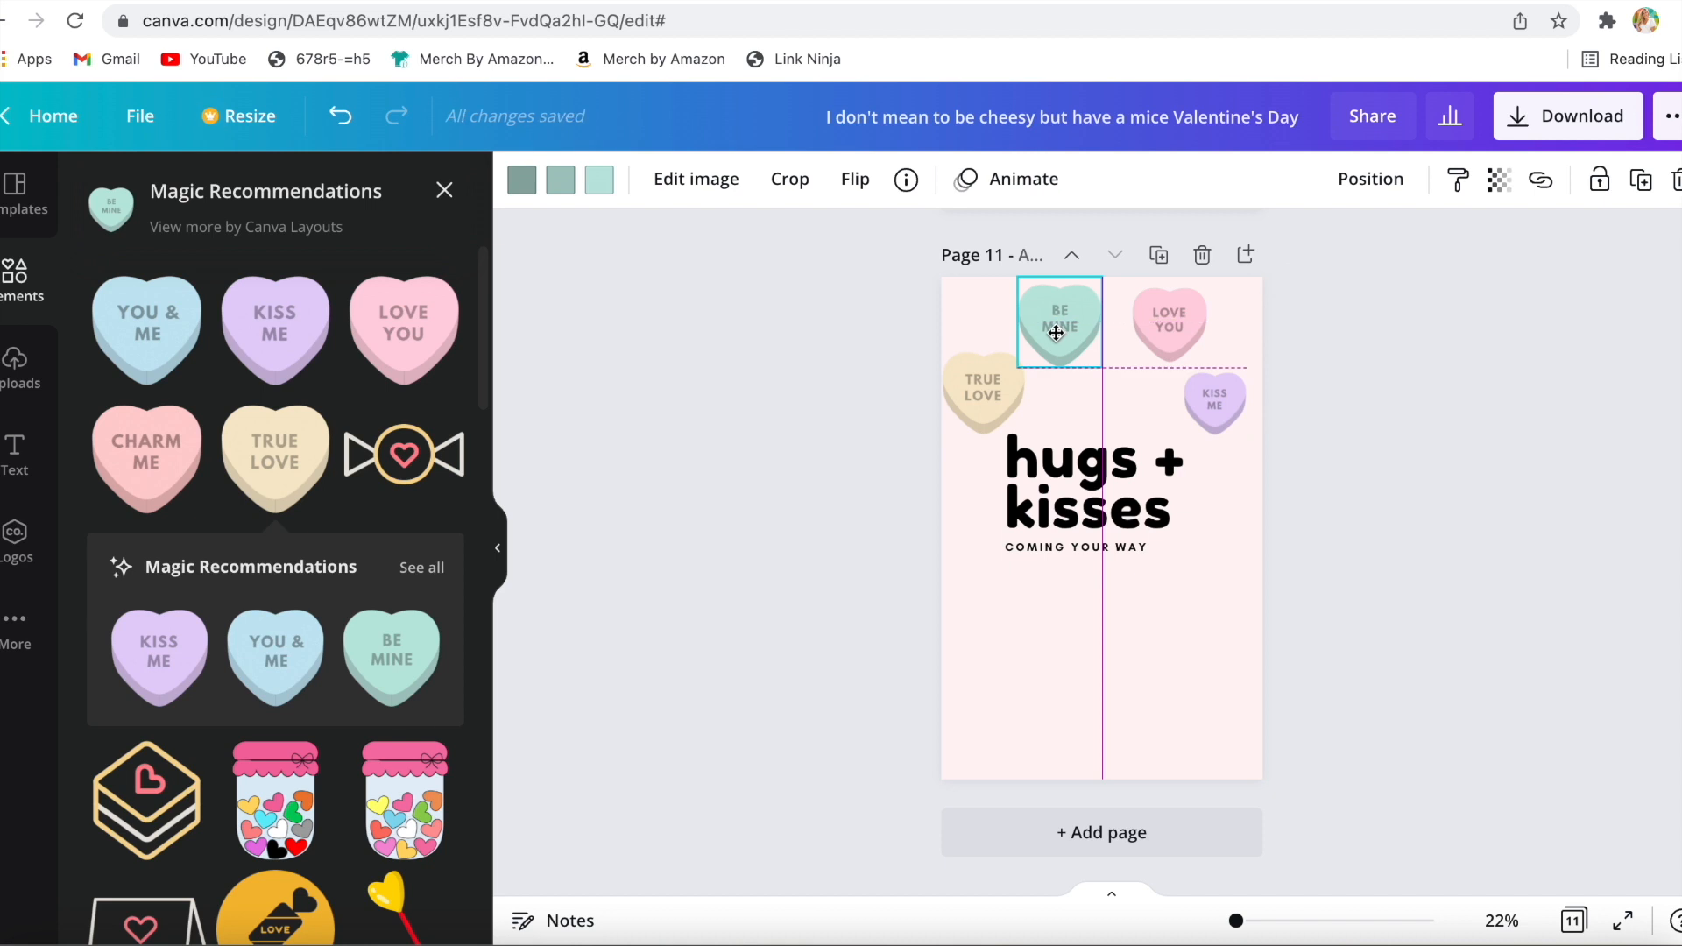
drag(1212, 425, 1213, 348)
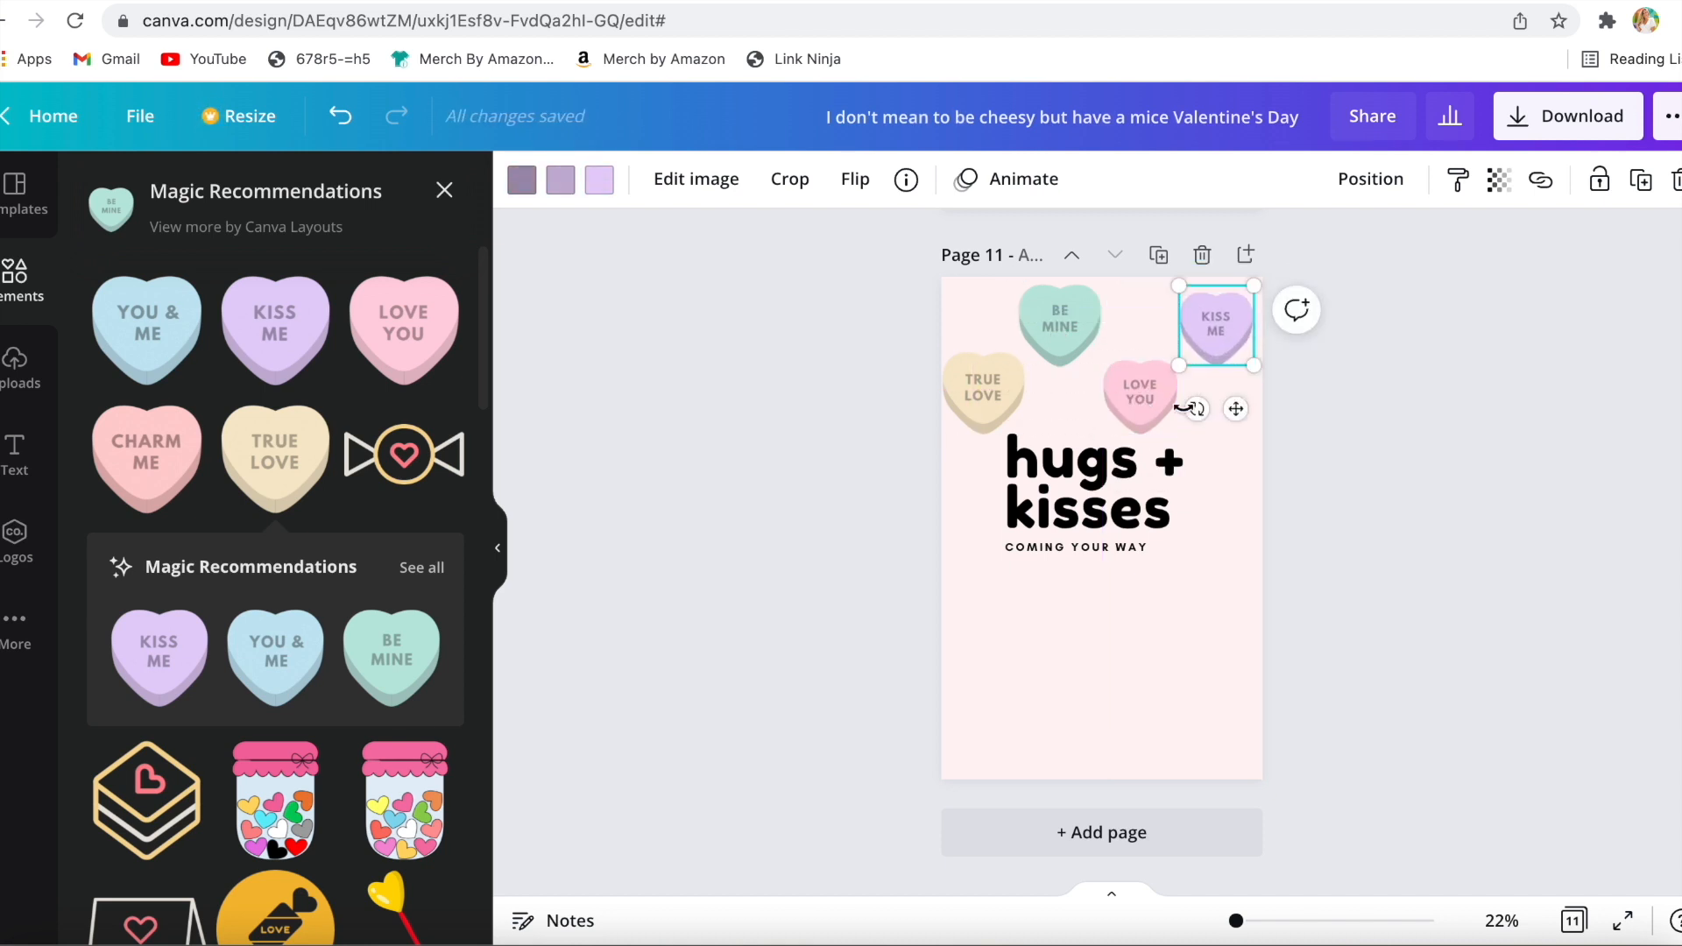
- Shrink the four candy hearts further and line them up in a single row along page 11's upper edge
drag(1055, 326, 1106, 330)
click(1005, 366)
drag(1004, 359, 987, 311)
drag(1124, 353, 1091, 368)
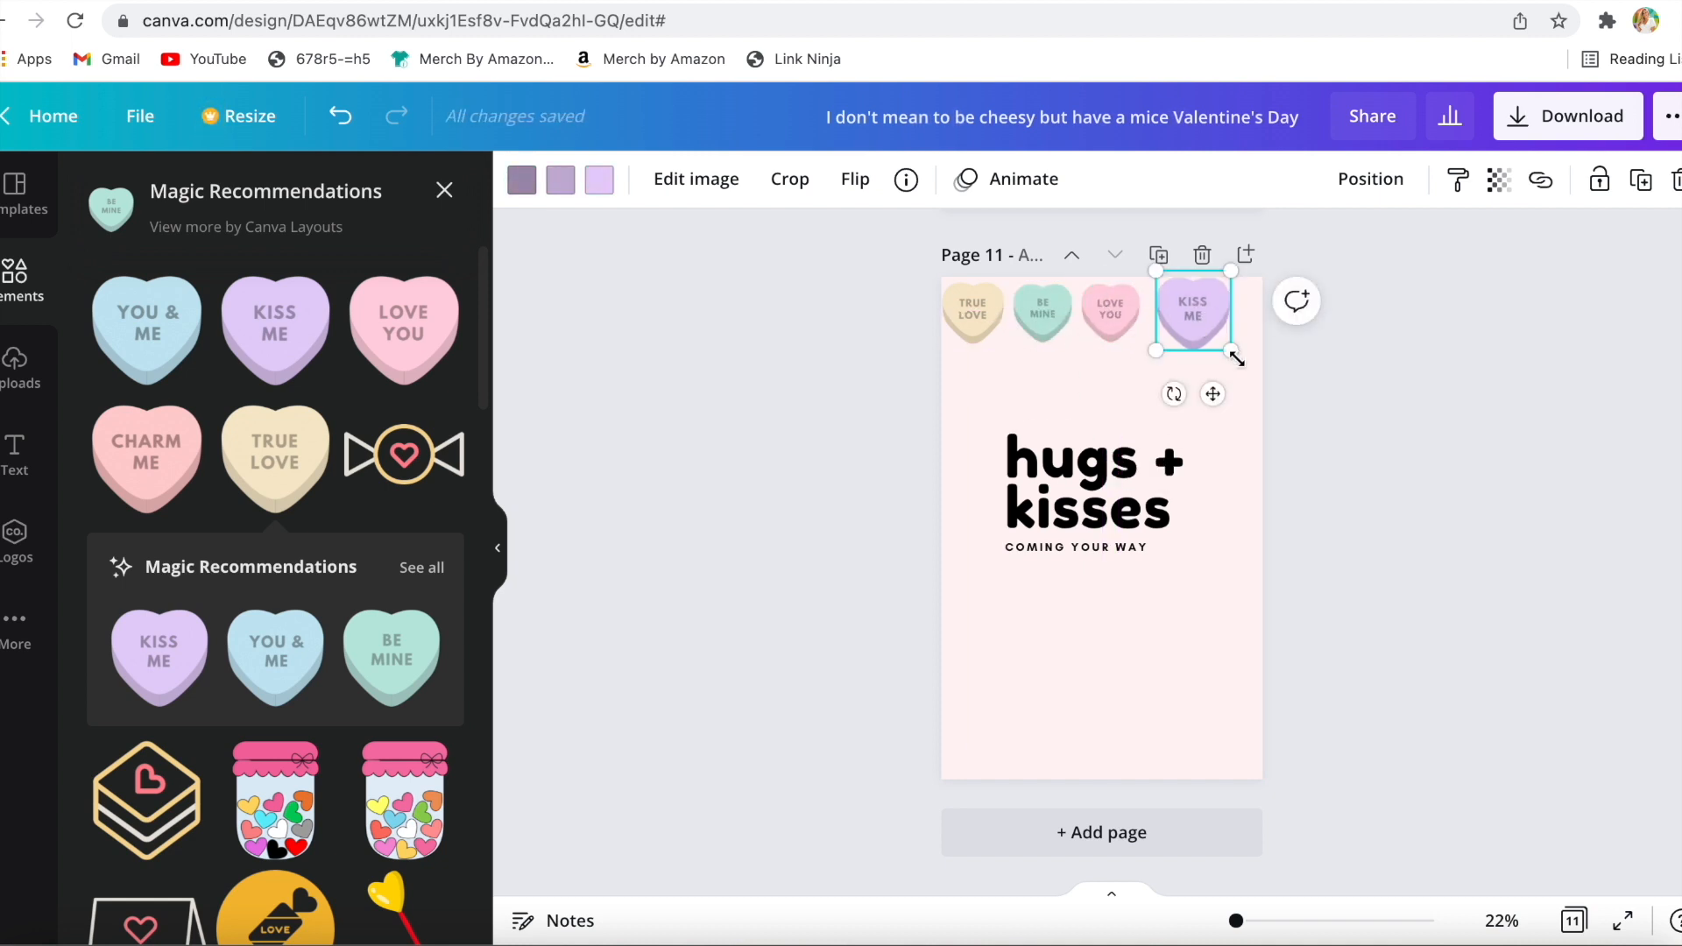
drag(1199, 328, 1200, 328)
- Add the "You & me" candy heart at the end of the row, sized and aligned to match the other four
drag(276, 657, 1149, 429)
drag(910, 289, 1194, 340)
drag(1176, 408, 1251, 323)
click(1200, 379)
- Duplicate the row of five candy hearts downwards to build the first rows of a grid on page 11
drag(902, 287, 1210, 340)
drag(1201, 318, 1174, 426)
key(super+d)
click(1171, 382)
click(339, 116)
drag(907, 352, 1210, 394)
key(super+d)
drag(1163, 381, 1154, 557)
key(super+d)
key(Delete)
- Move the "hugs + kisses" text off page 11 and continue the heart grid down through the page's middle
drag(925, 418, 1247, 438)
click(1363, 465)
drag(1054, 512, 721, 803)
drag(906, 419, 1216, 440)
key(super+d)
drag(1195, 445, 1171, 630)
key(super+d)
key(super+d)
drag(1157, 632, 1156, 664)
key(super+z)
drag(911, 620, 1216, 645)
key(super+z)
- Fill the rest of page 11 with duplicated heart rows, finishing an evenly spaced grid of eight rows
drag(913, 557, 1217, 578)
drag(1042, 571, 1037, 565)
key(super+d)
drag(1040, 565, 1042, 695)
key(super+d)
drag(913, 683, 1217, 705)
key(super+d)
drag(1072, 708, 1041, 744)
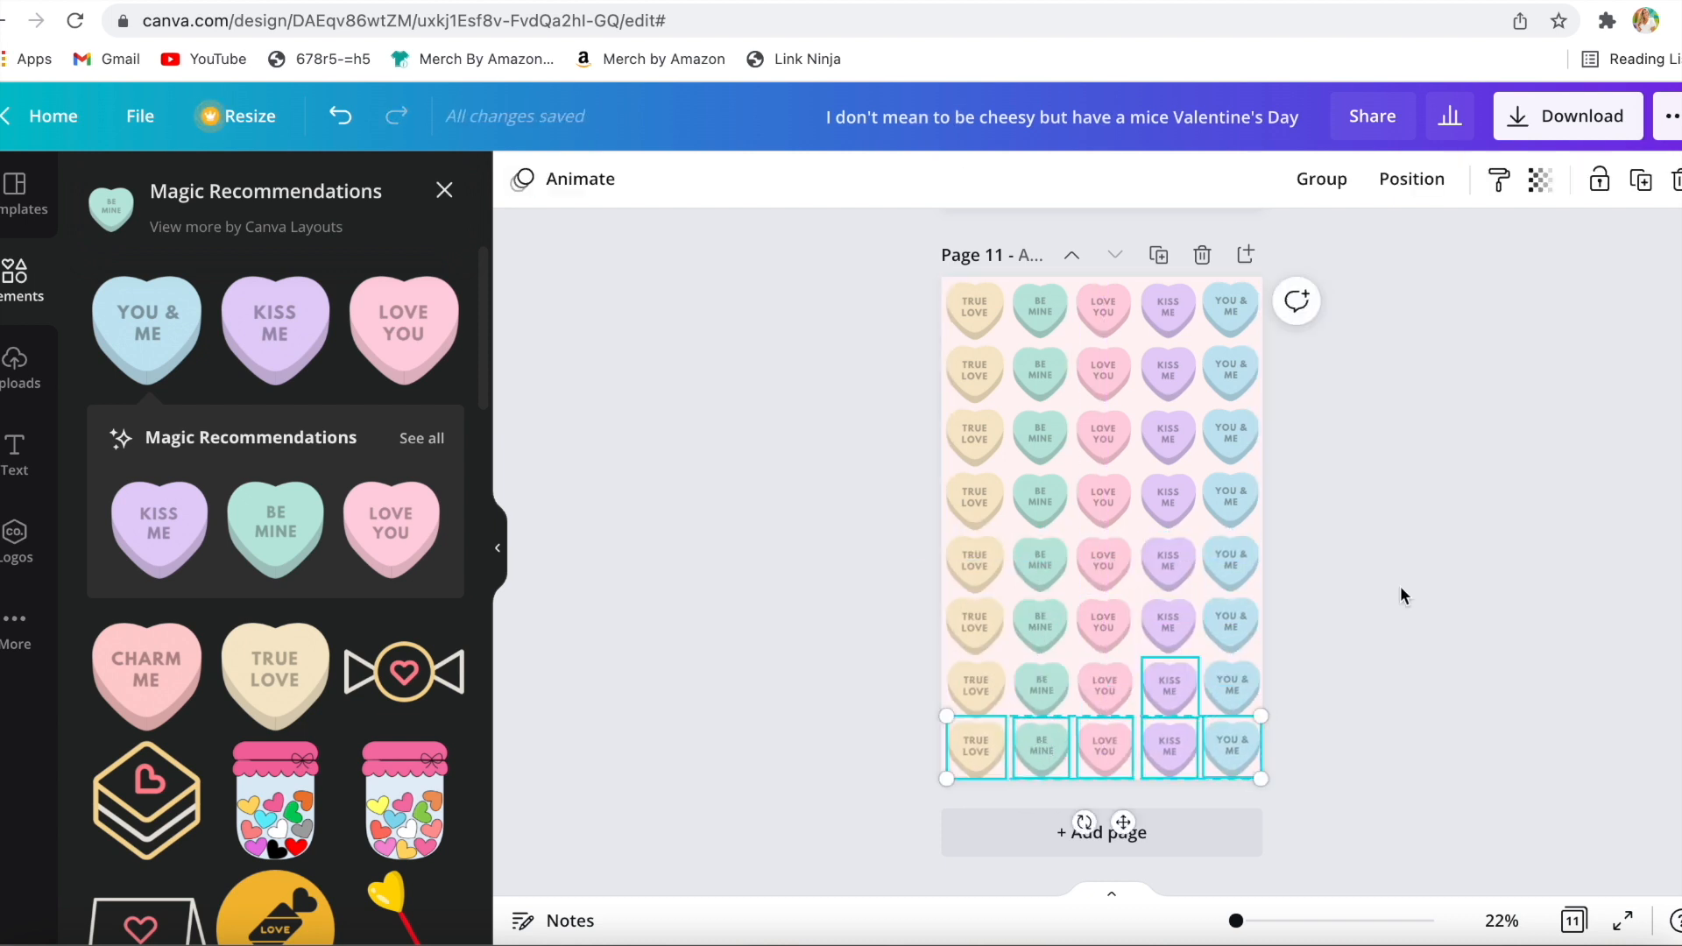
- Duplicate page 11 as page 12 and delete the lowest heart rows from the copy
click(1158, 255)
click(856, 727)
scroll(856, 718, up, 1)
drag(856, 718, 1313, 809)
key(Delete)
- Shift the hearts on page 12 down slightly and reduce the design to five rows on a white background
drag(910, 323, 1242, 675)
drag(1230, 588, 1232, 627)
drag(927, 701, 1258, 741)
key(Delete)
drag(874, 410, 886, 700)
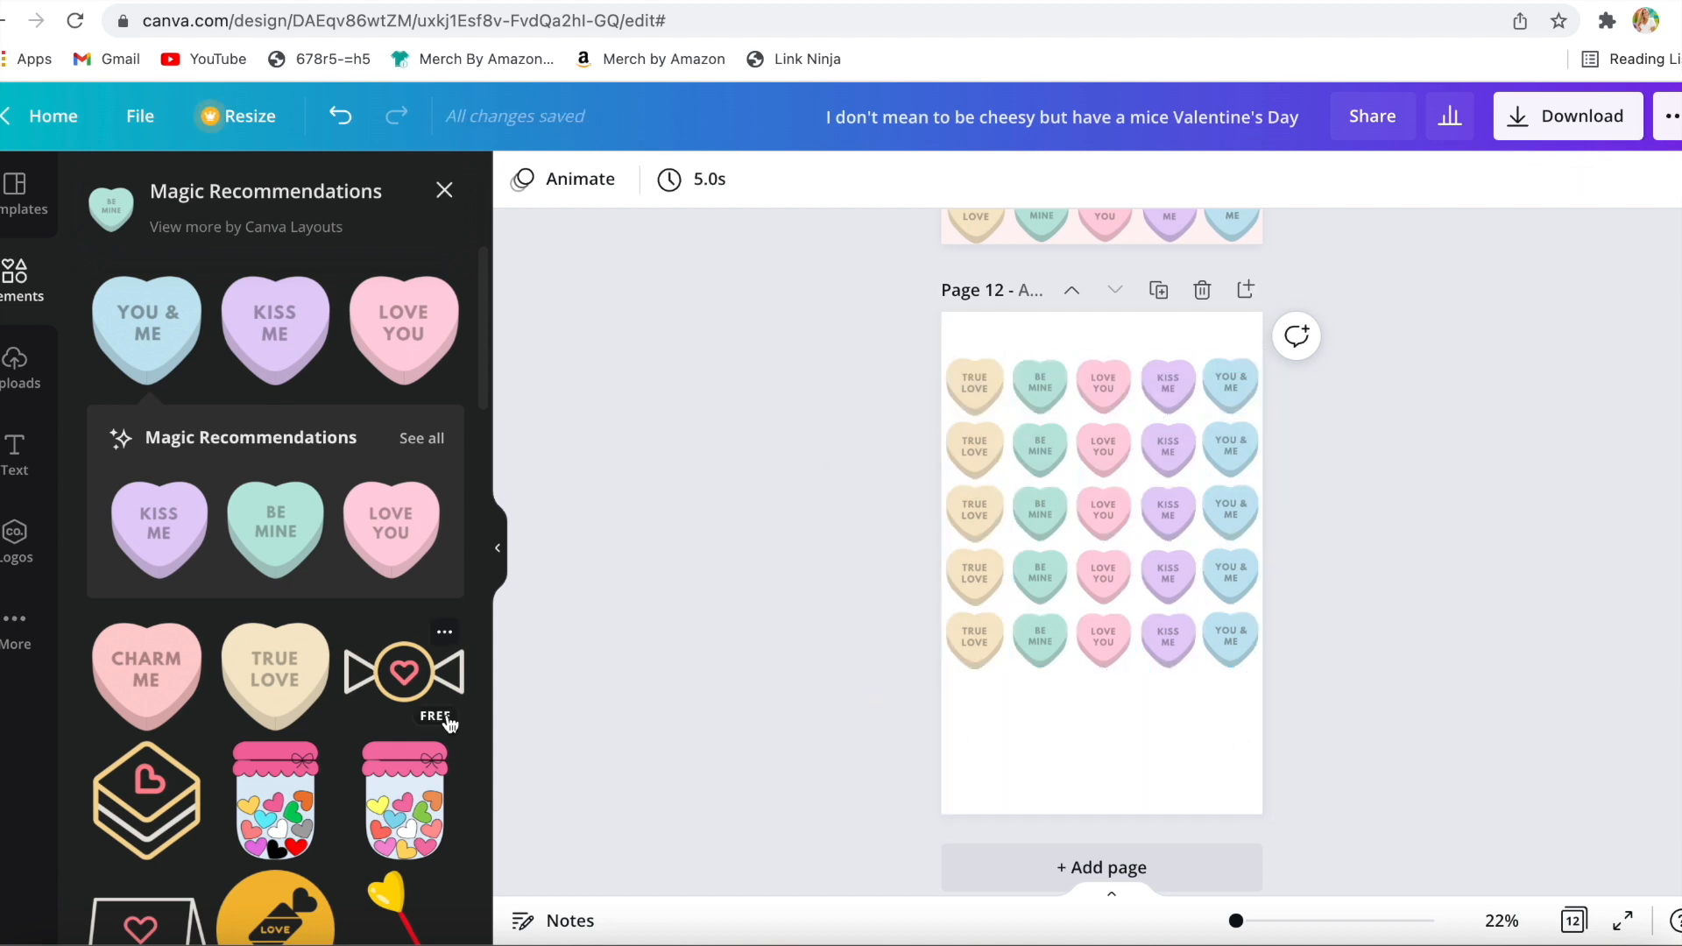
- Try the "hugs + kisses" text combination over the hearts on page 12 and remove it again
click(14, 451)
click(176, 451)
click(1077, 551)
key(Delete)
click(1055, 561)
key(Delete)
scroll(378, 714, down, 1)
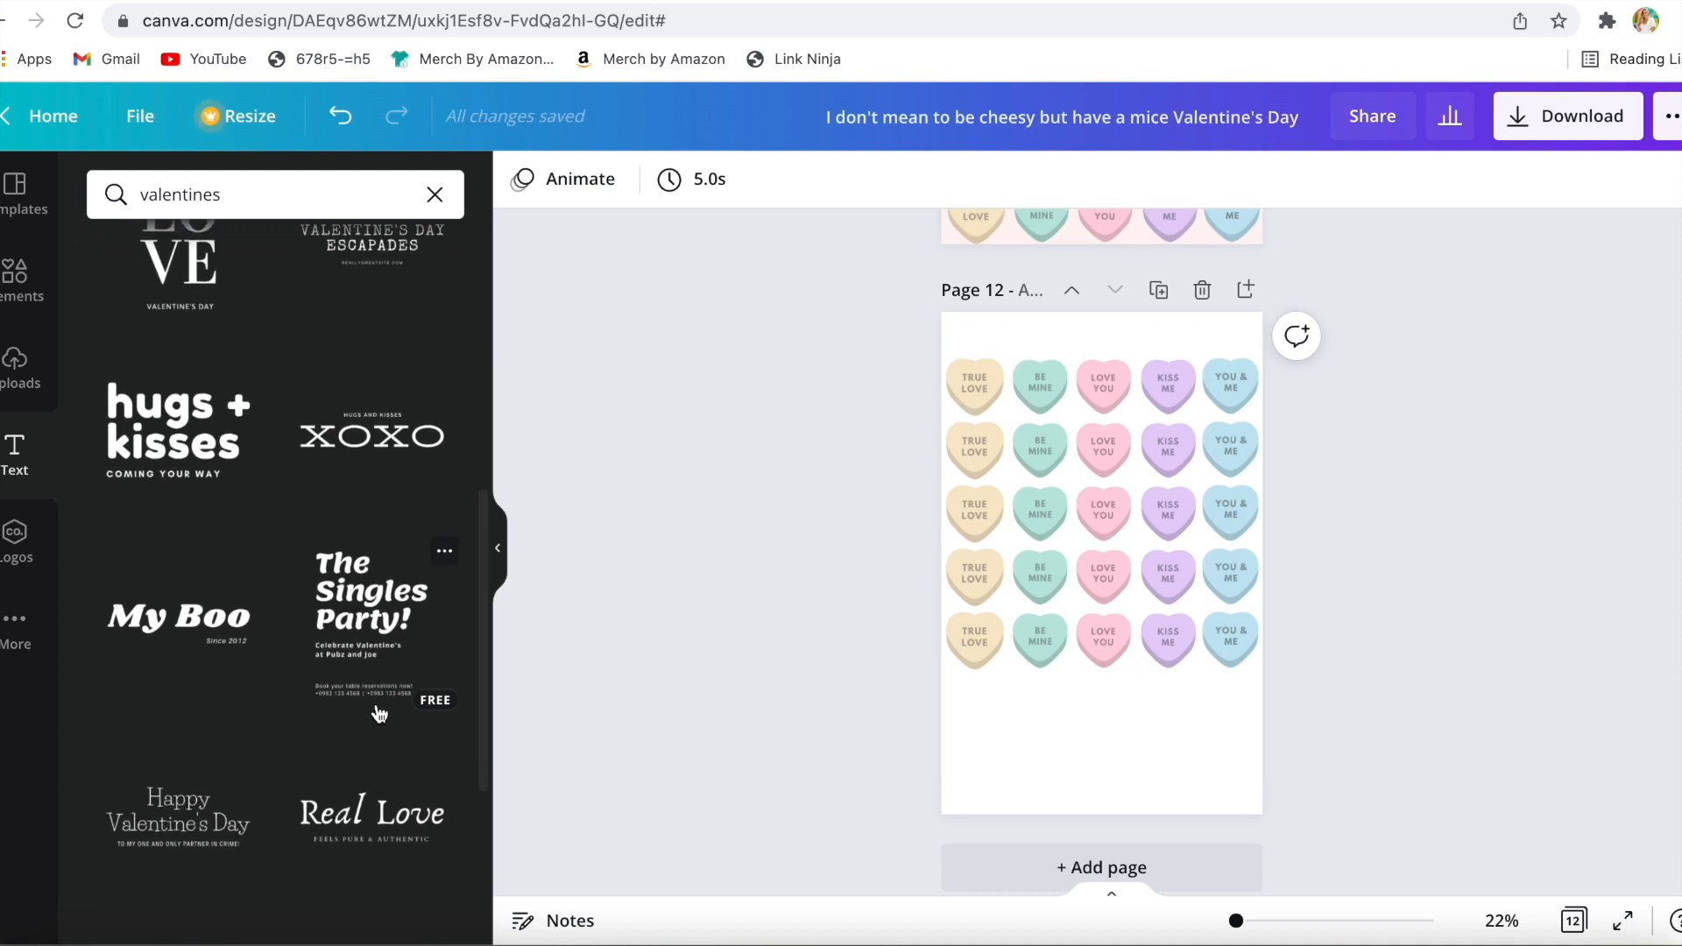
- Try the "XOXO" text combination centred over page 12's heart grid, with the large letters in white
click(372, 435)
drag(1072, 562, 1072, 520)
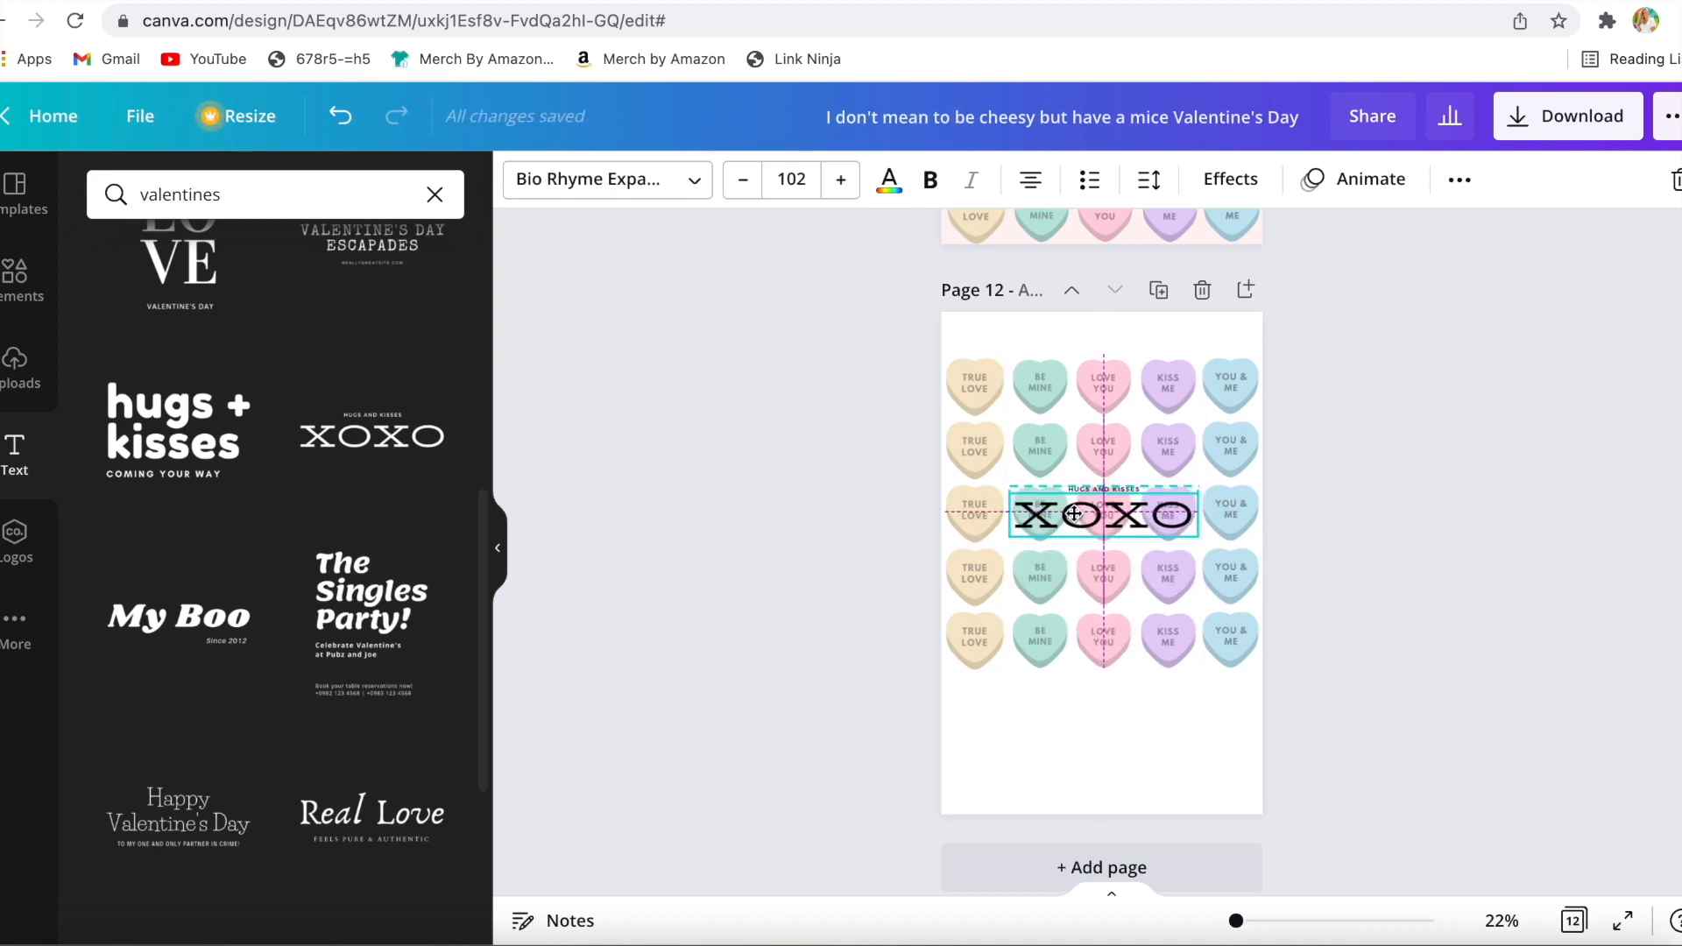
click(889, 180)
click(438, 632)
click(724, 664)
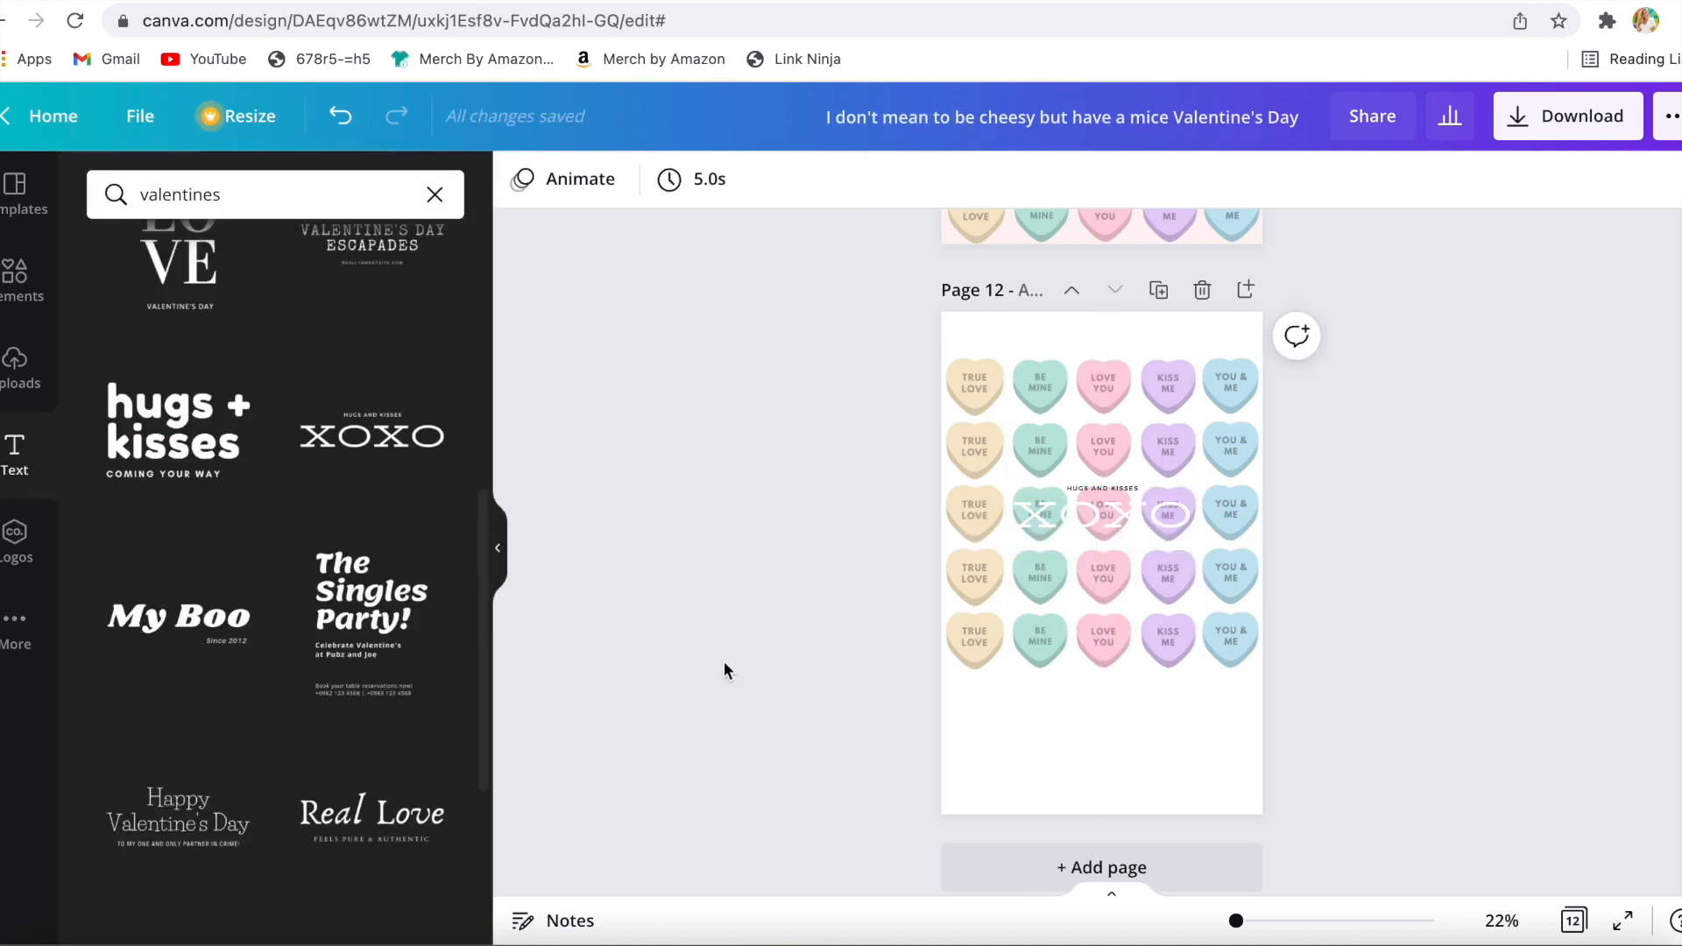
- Try an enlarged neon "love you" text over page 12's hearts and move it off the page
scroll(434, 686, up, 7)
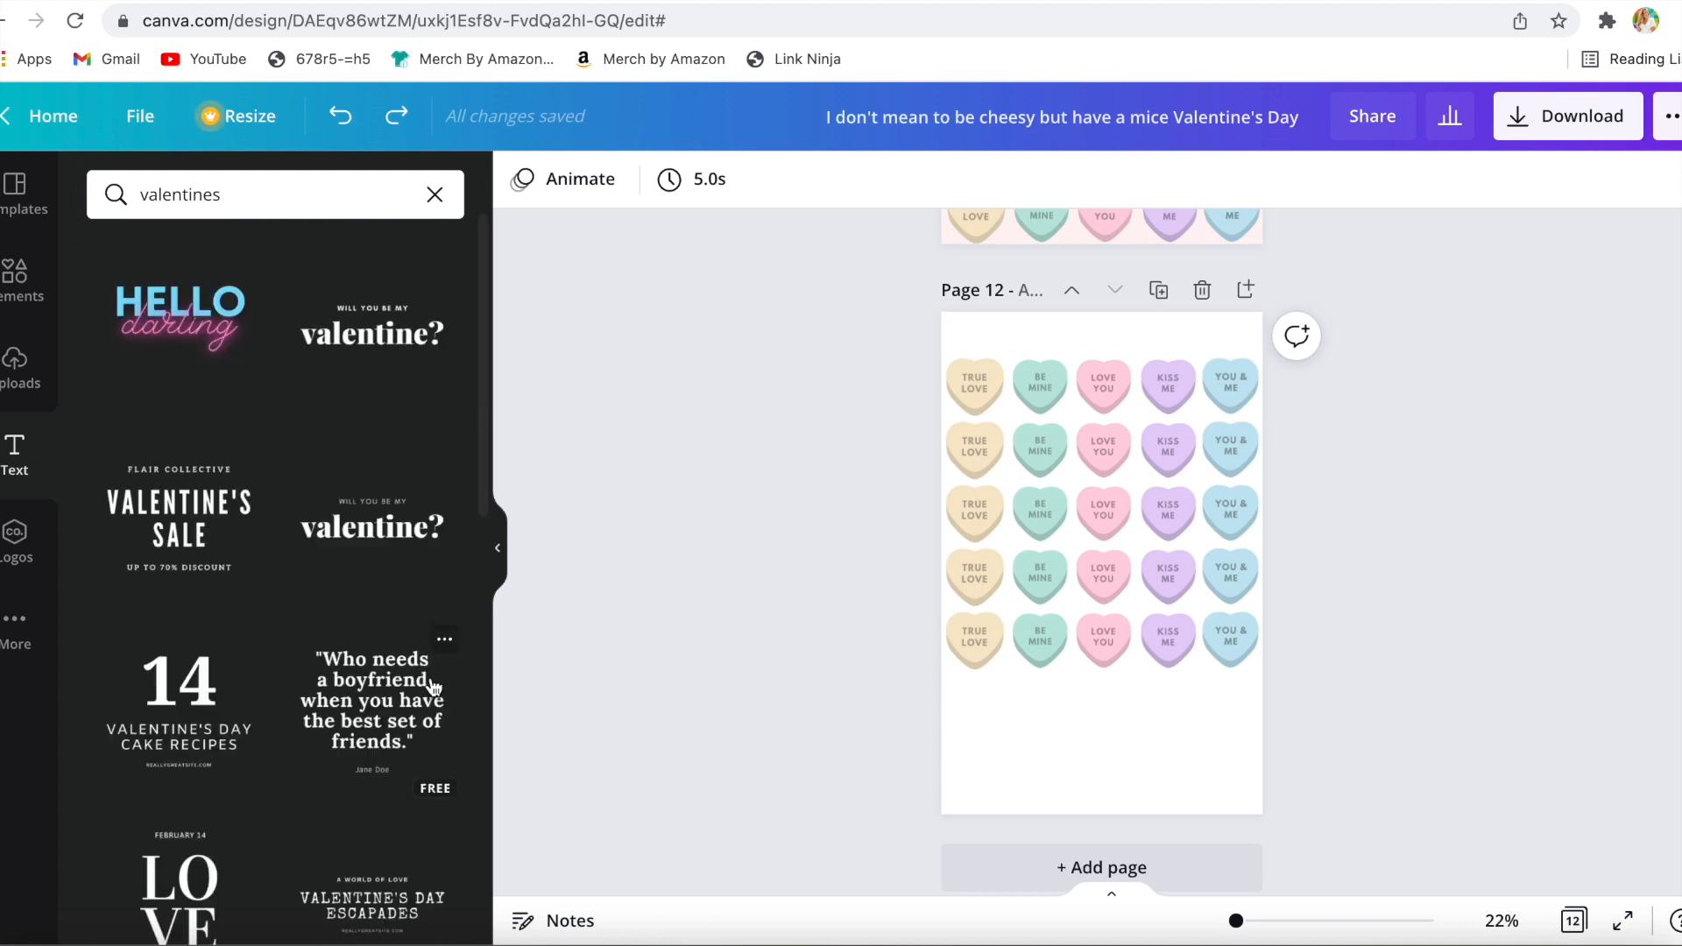
scroll(433, 685, down, 10)
click(179, 638)
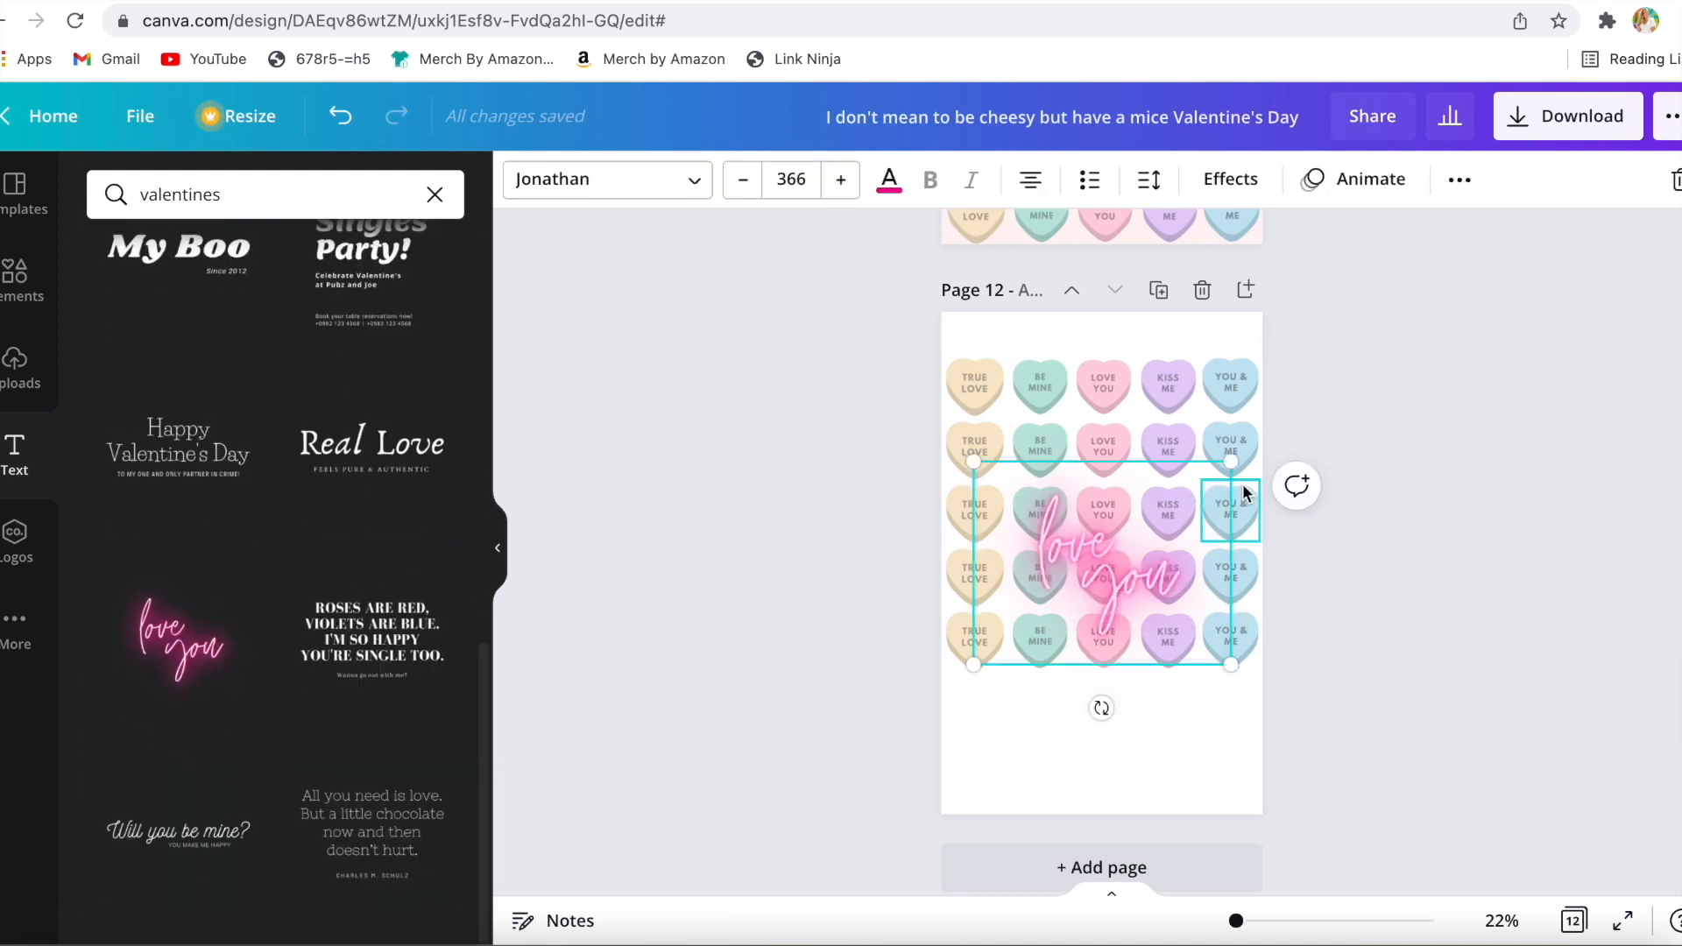
drag(1233, 457, 1315, 382)
drag(1108, 556, 931, 770)
drag(883, 368, 1264, 619)
drag(999, 724, 797, 760)
- Select all the candy hearts on page 12 and lower their opacity so they look faded
drag(1287, 692, 884, 367)
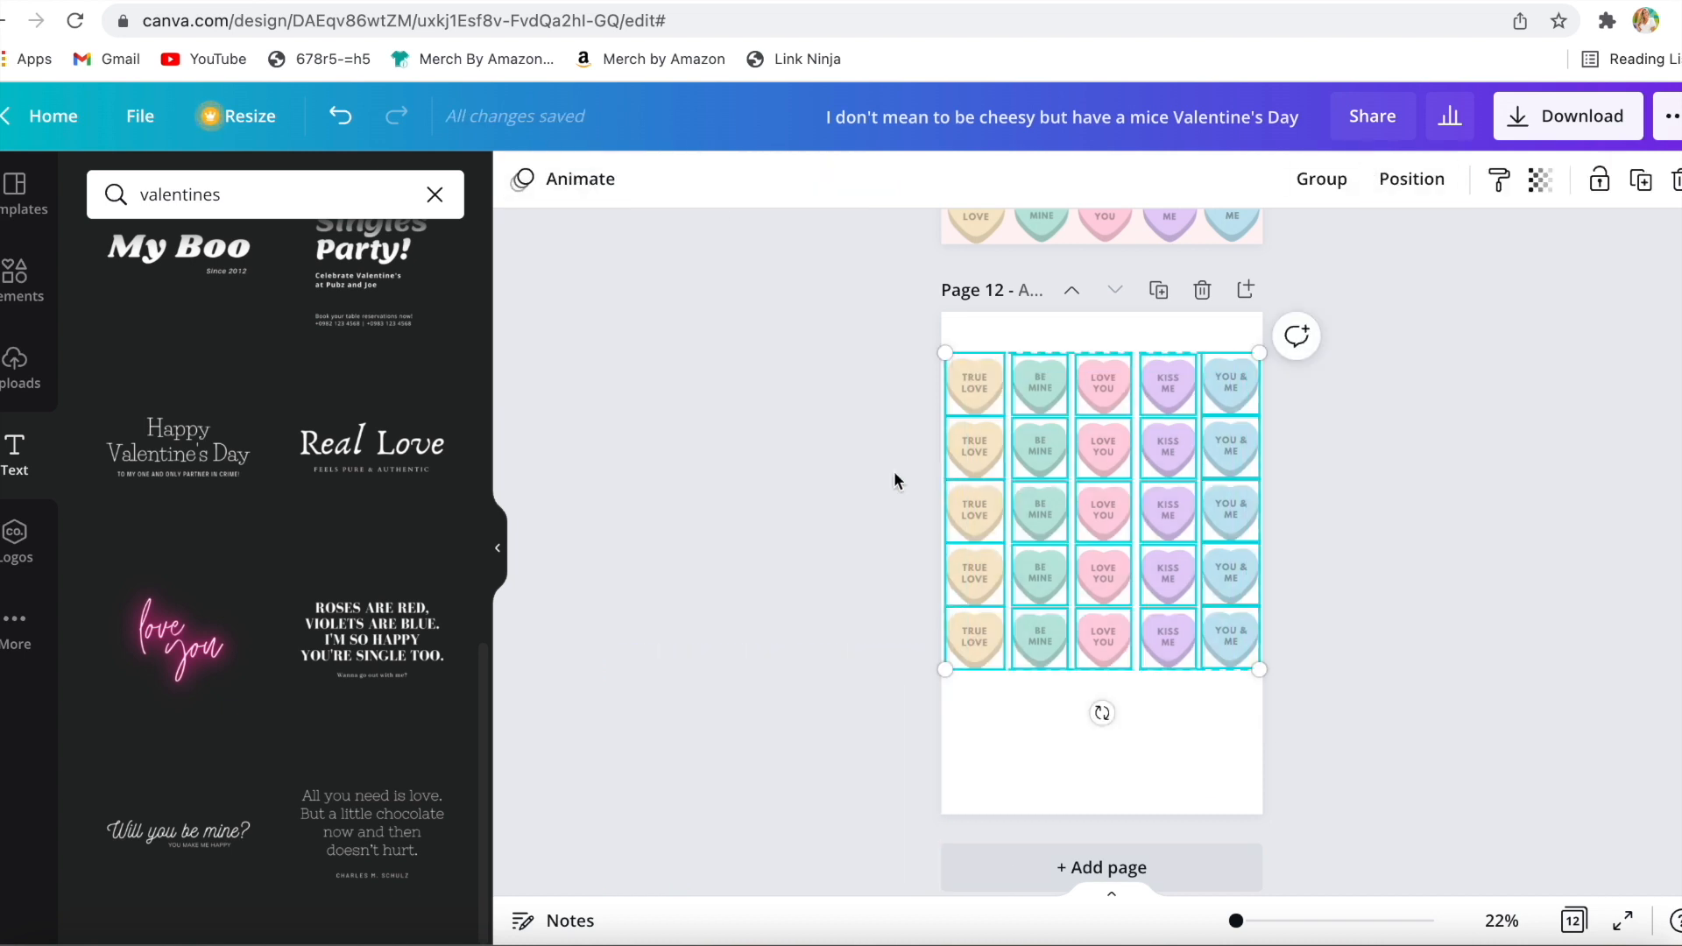
click(1539, 179)
drag(1436, 249, 1406, 248)
click(1361, 553)
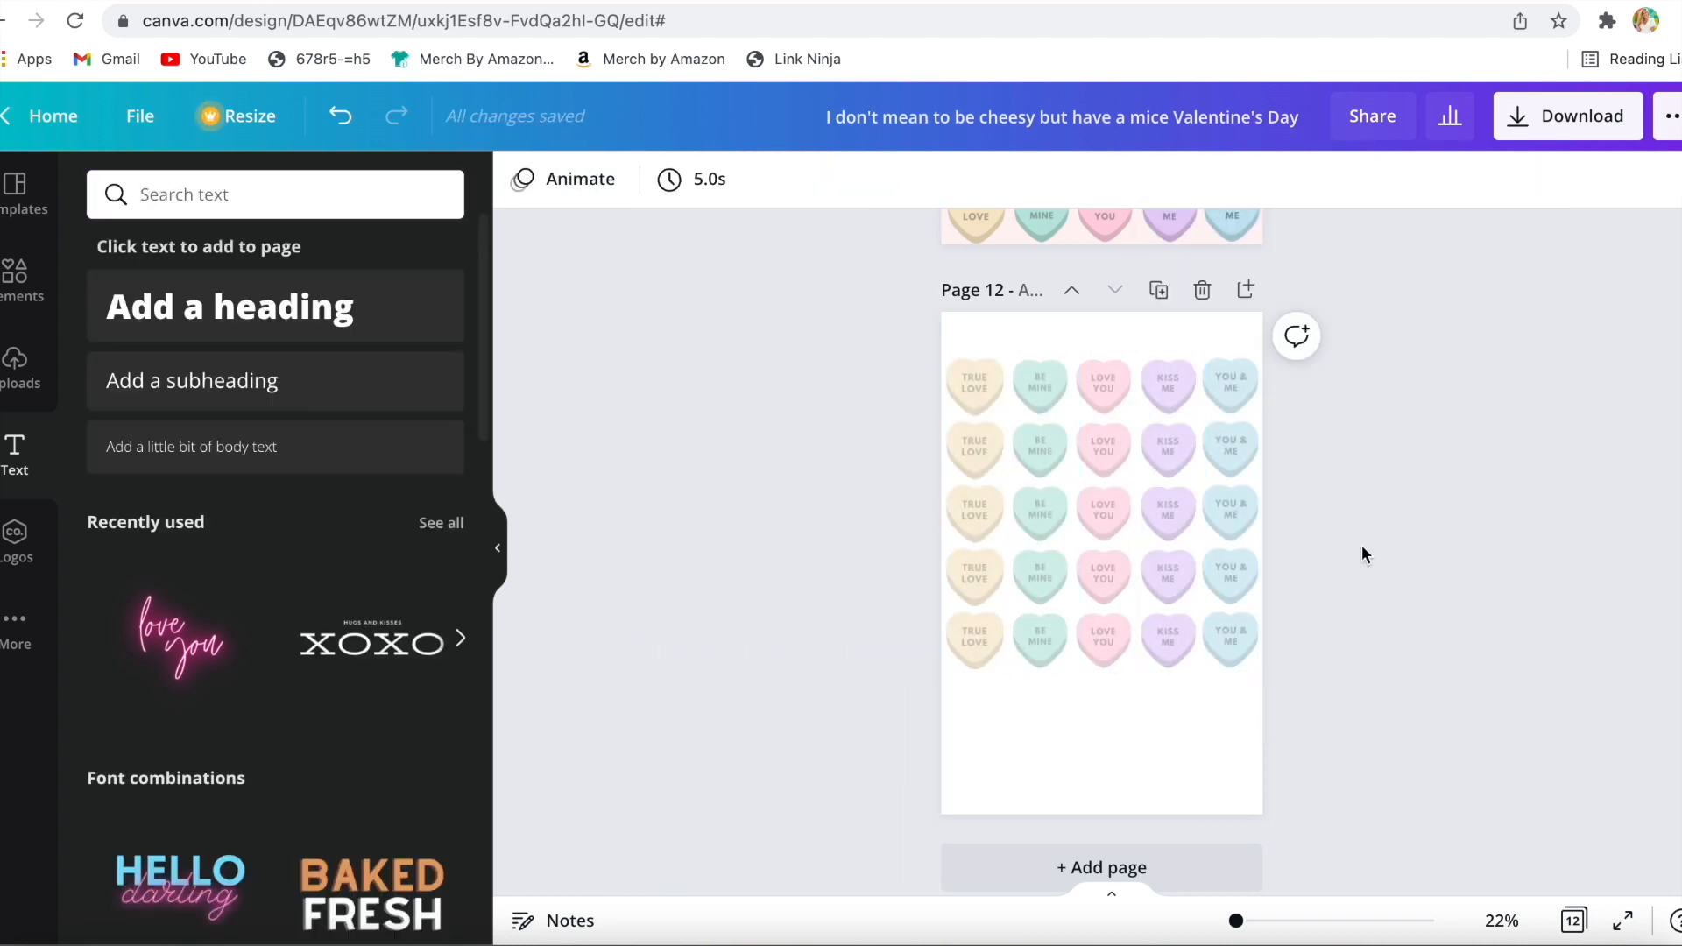
- Try the neon pink "love you" text again over the faded hearts and delete it
click(179, 638)
drag(1137, 492, 1138, 523)
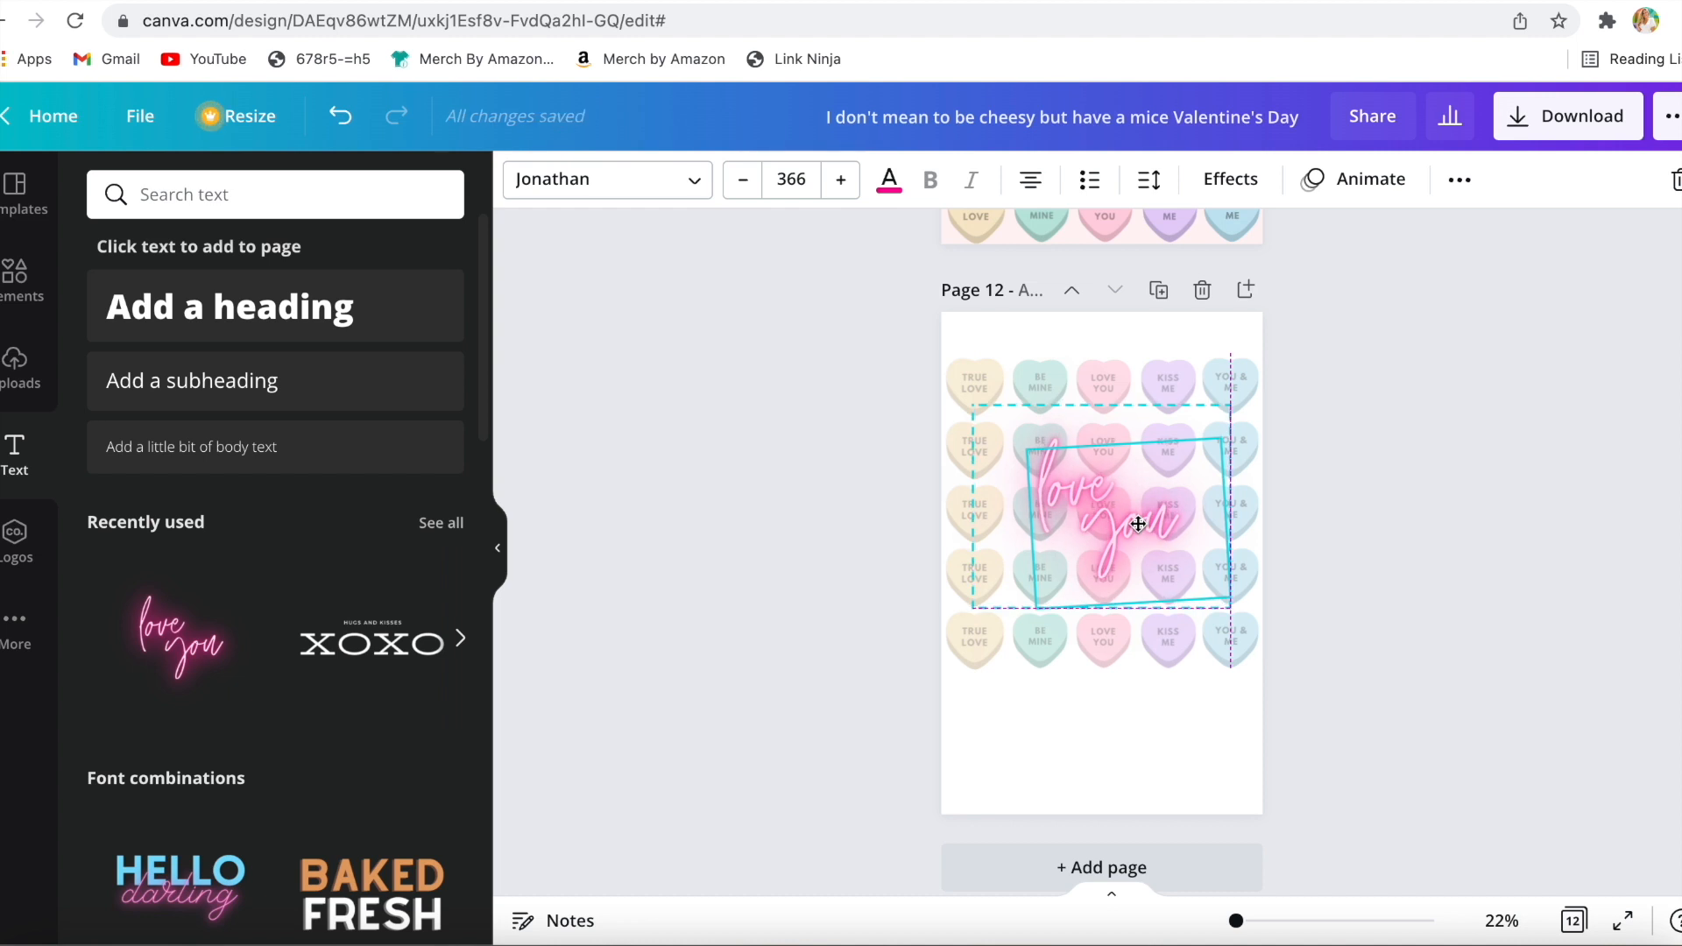
key(Delete)
- Add the "Feelin' cute" font combination to page 12 and centre it over the heart grid
scroll(293, 680, down, 5)
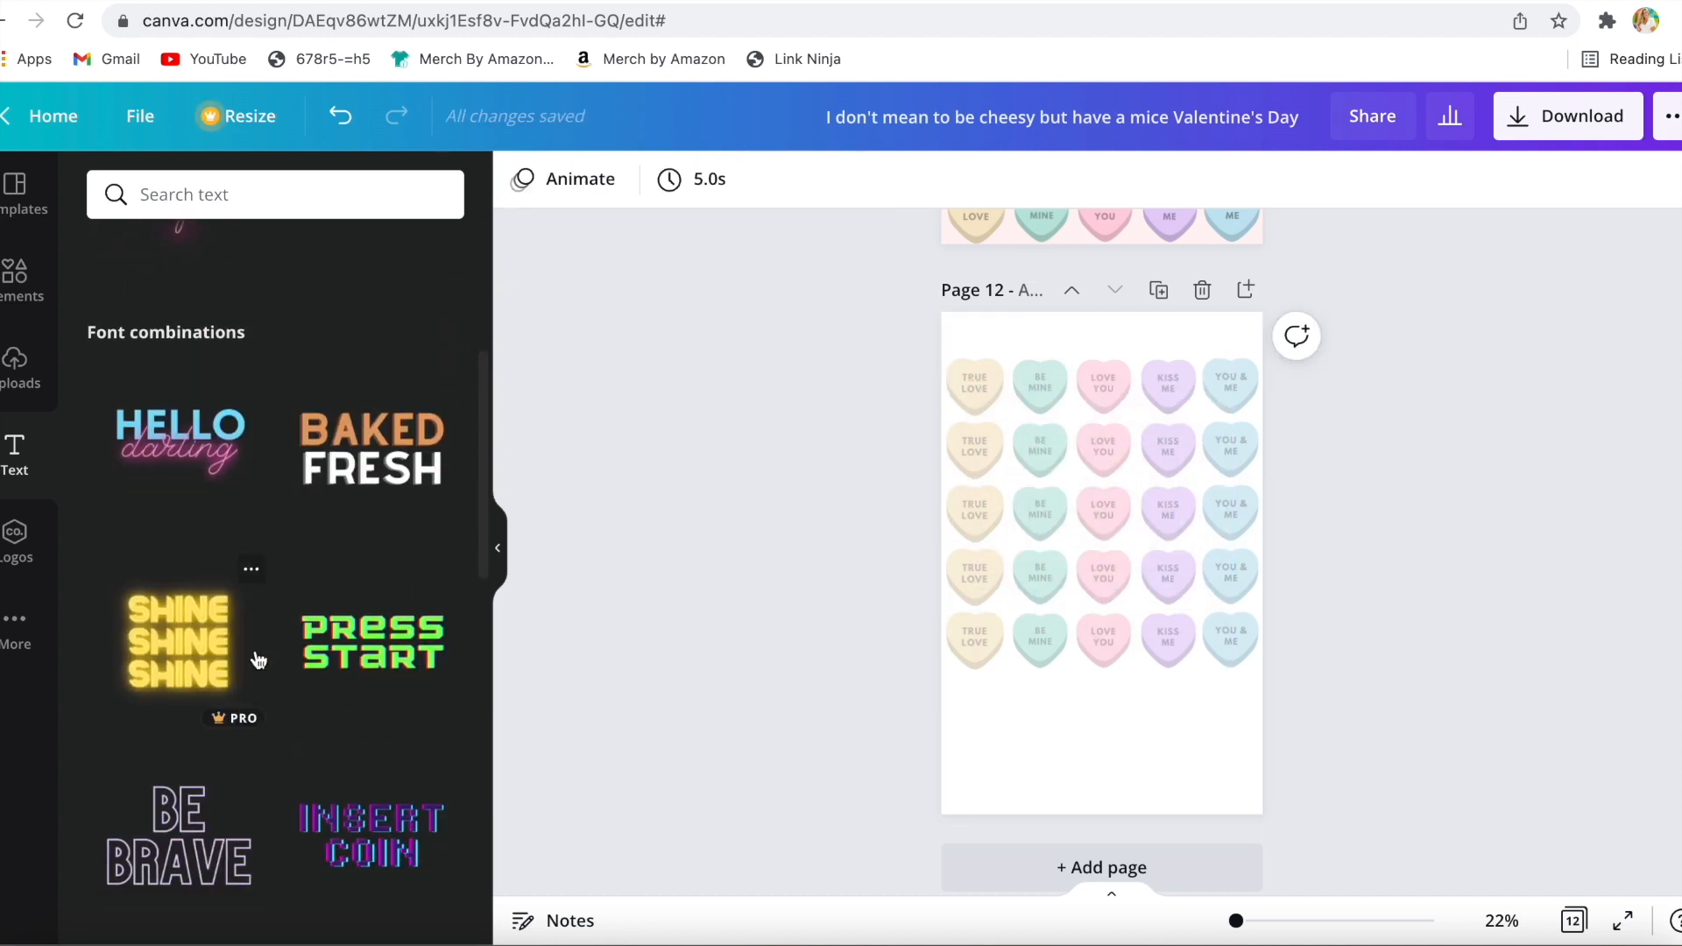
scroll(259, 661, down, 4)
scroll(259, 684, down, 8)
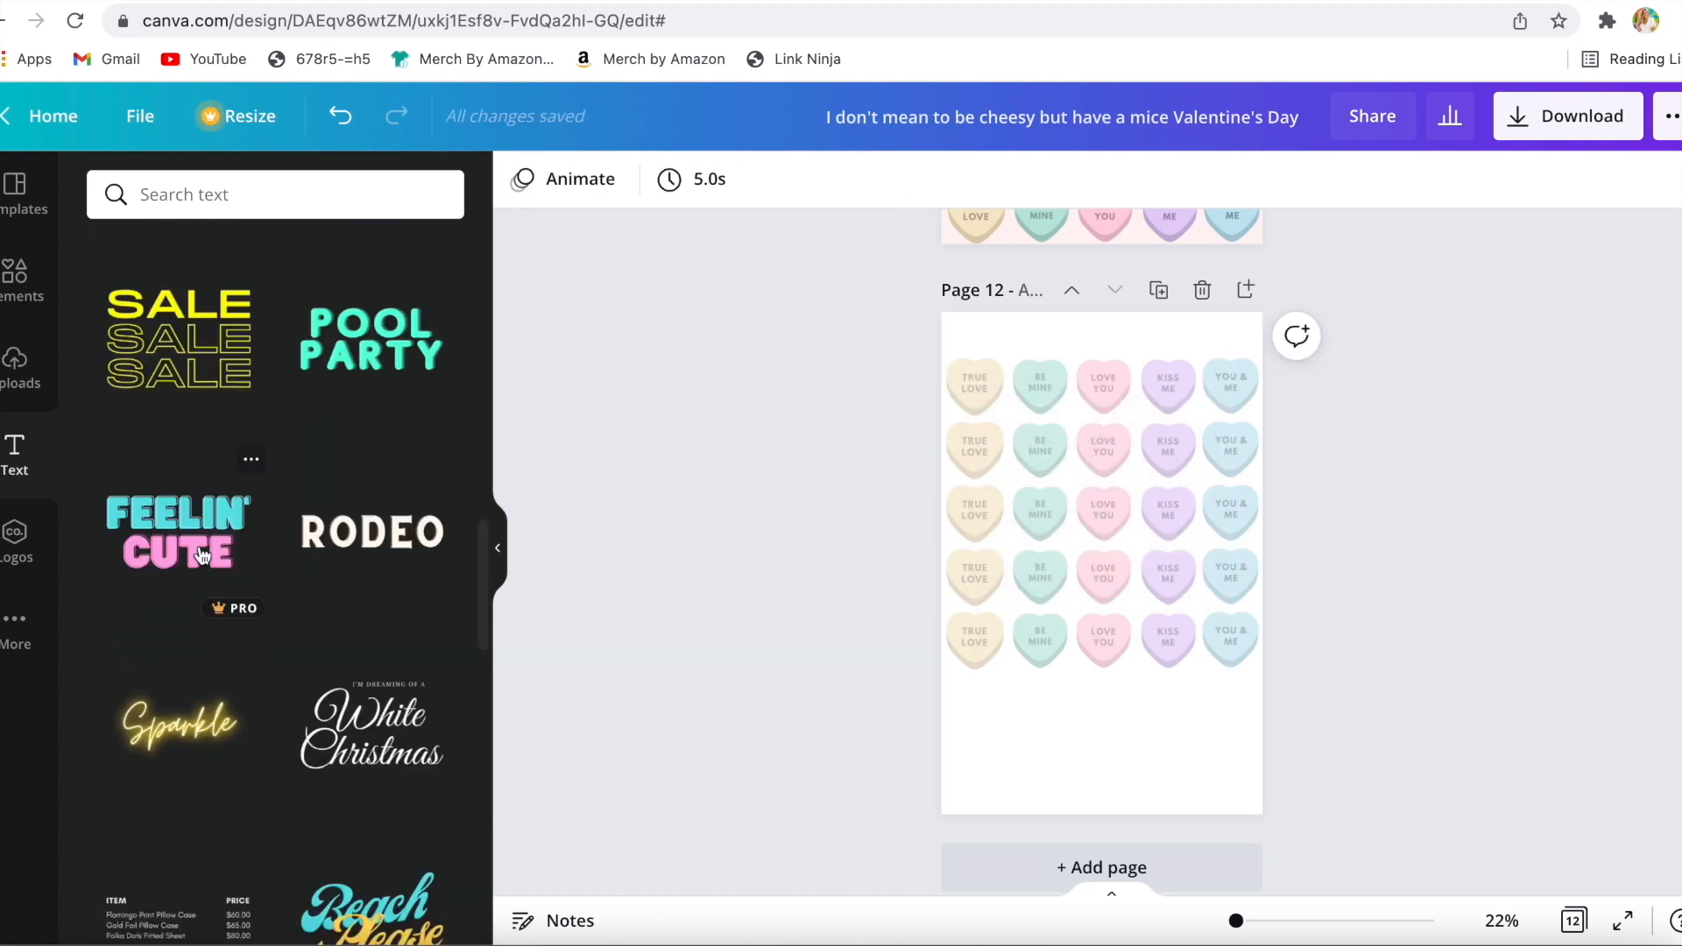
click(178, 531)
drag(1130, 540, 1132, 548)
click(1100, 481)
click(889, 176)
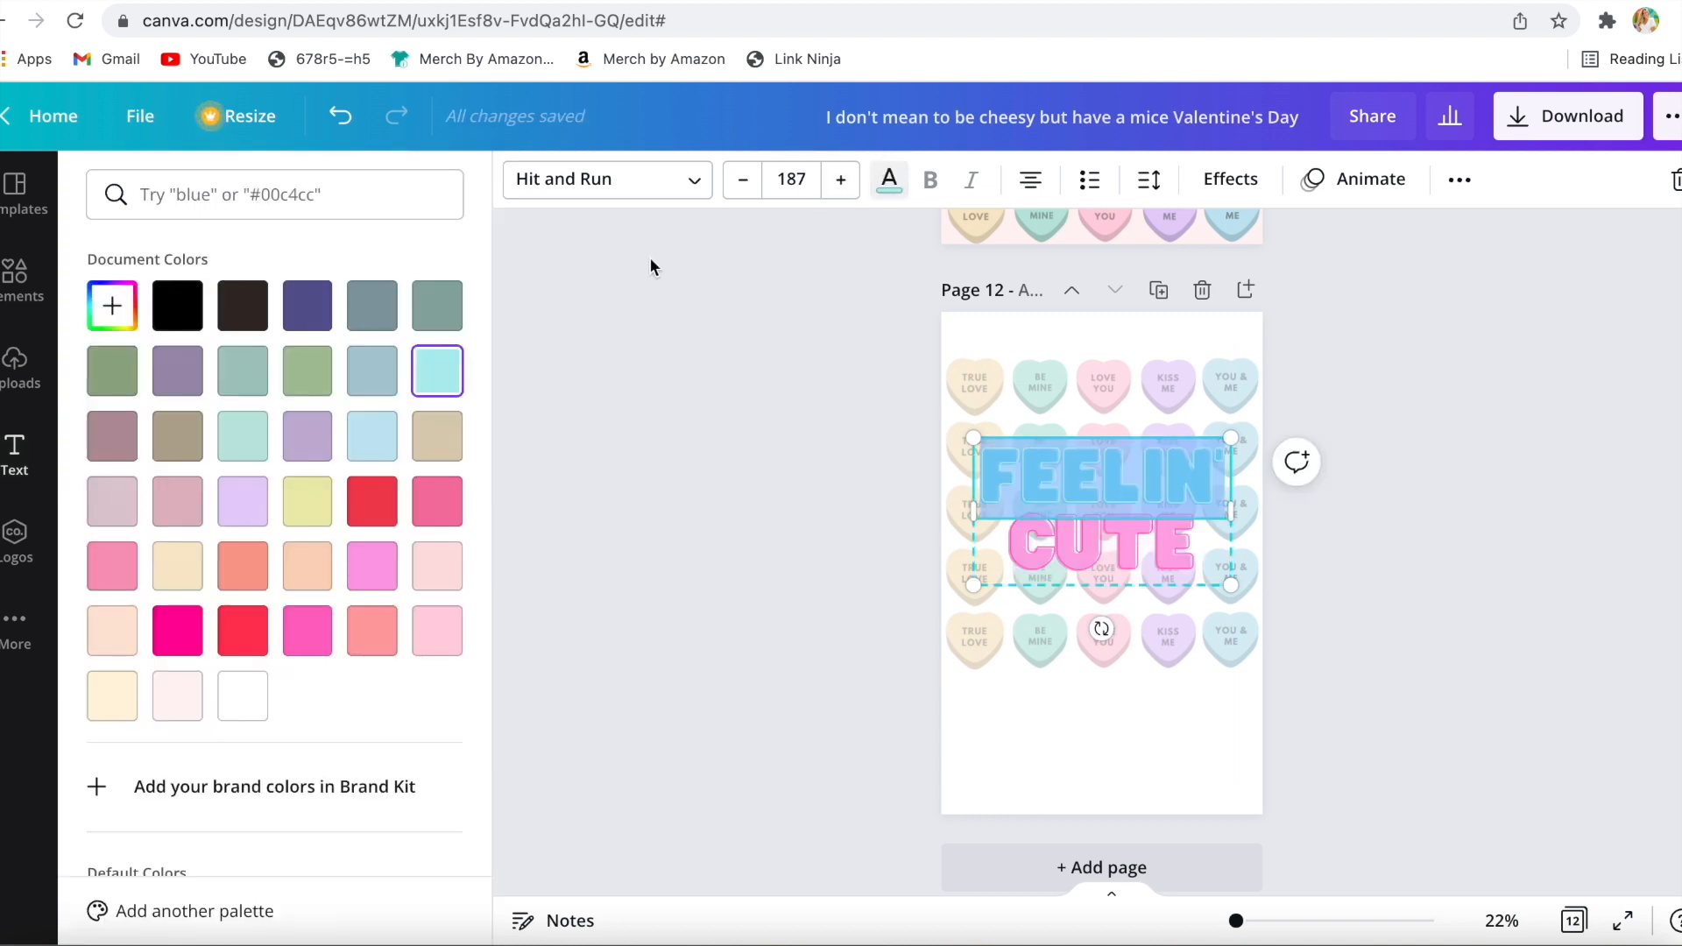
click(1067, 539)
click(651, 621)
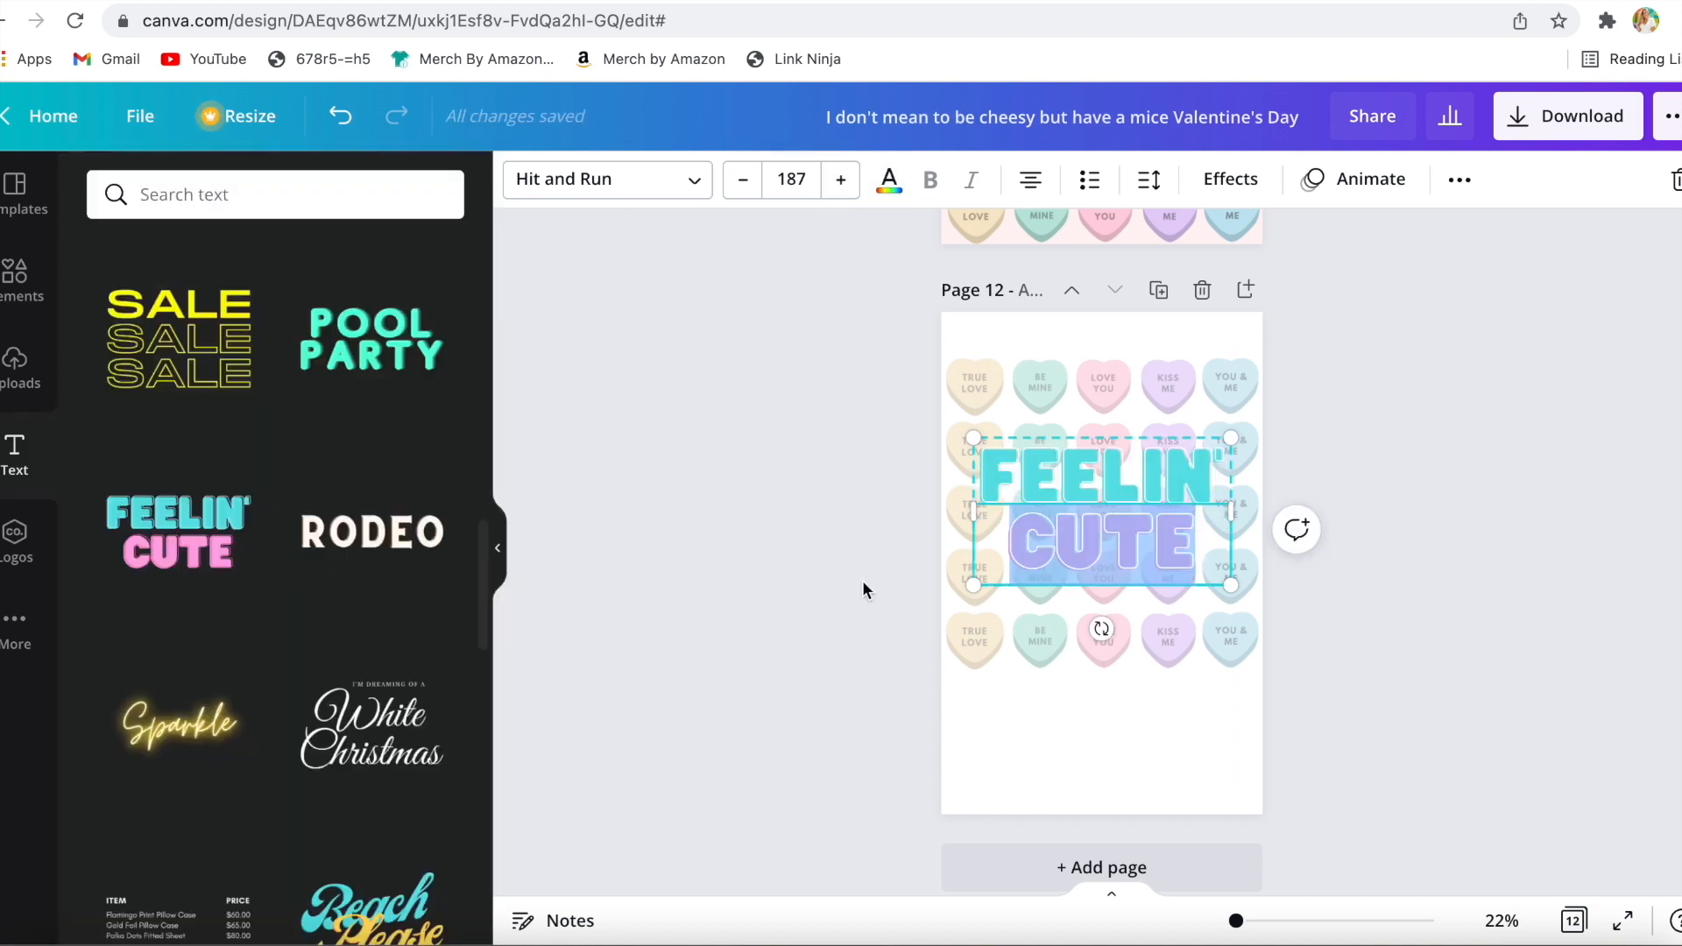
click(1170, 468)
click(890, 182)
click(667, 600)
- Change the text effect colour of the word "CUTE" to white
click(1102, 545)
click(1244, 187)
click(431, 814)
click(118, 463)
drag(132, 543, 61, 497)
click(657, 570)
- Change the text effect colour of the word "FEELIN'" to white
click(1114, 490)
click(1231, 180)
click(432, 813)
click(117, 466)
drag(132, 543, 66, 499)
click(714, 456)
- Give both words on page 12 a salmon pink outline through their text colour
click(889, 180)
click(178, 302)
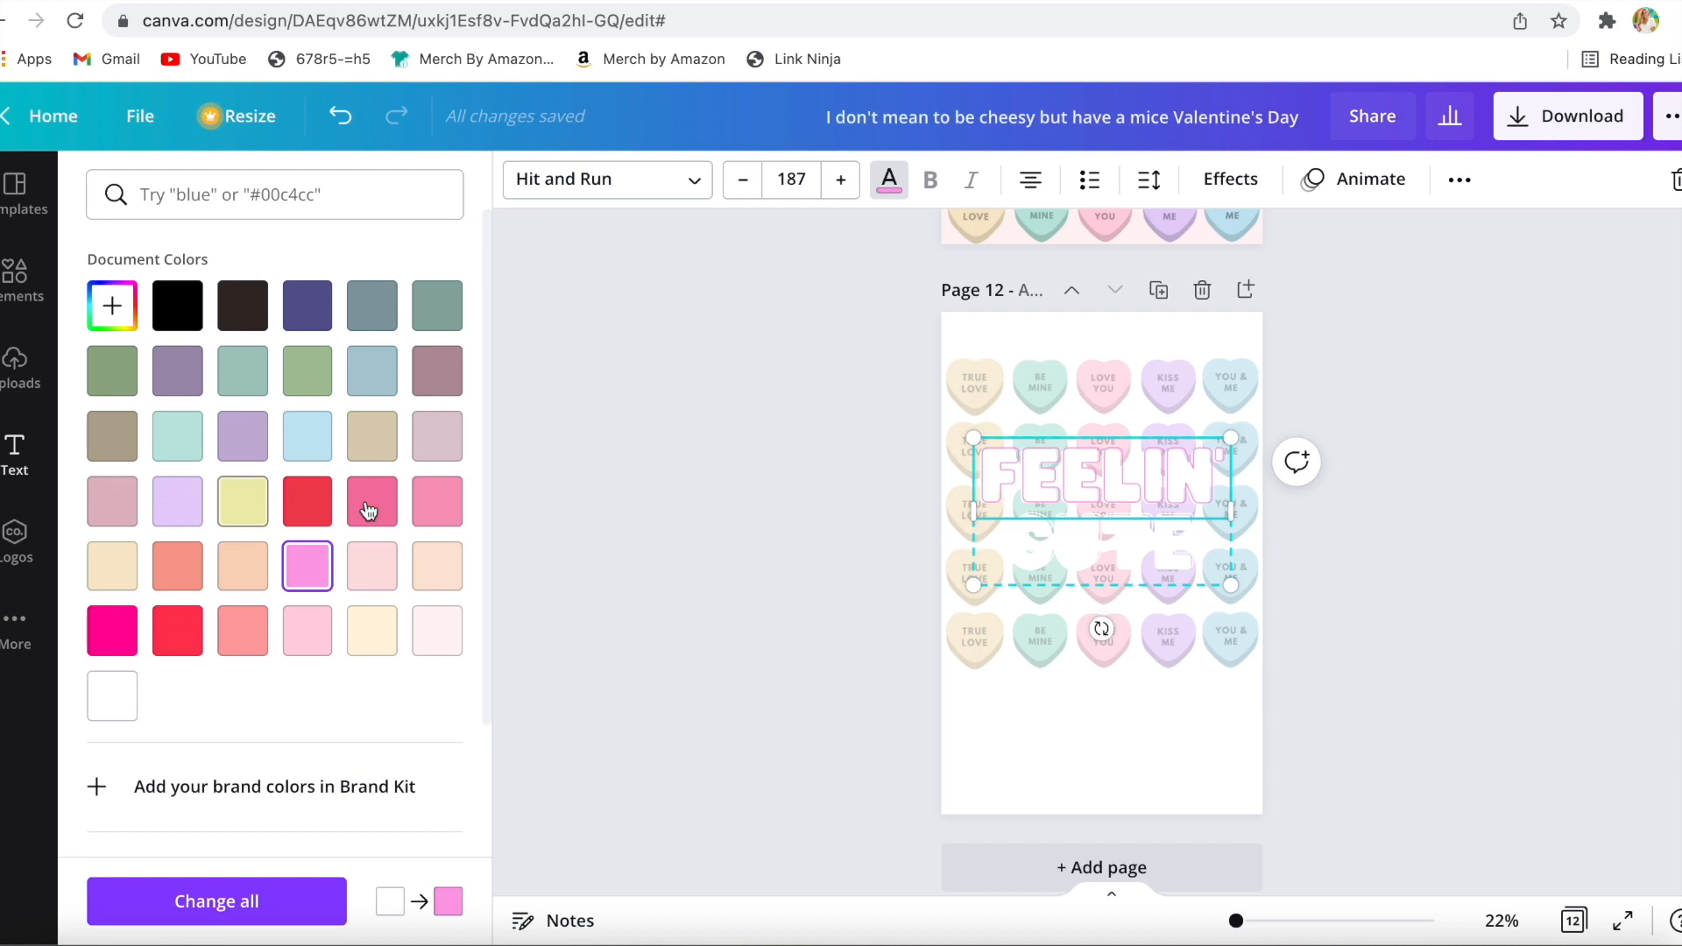
click(239, 636)
click(1110, 540)
click(243, 633)
click(890, 412)
- Change the two-line text to "LOVE YOU" and centre it over the heart grid on page 12
double_click(1105, 477)
text(LOVE YOU)
click(841, 654)
mouse_move(1135, 557)
mouse_down()
mouse_move(1156, 514)
mouse_move(1137, 529)
mouse_up()
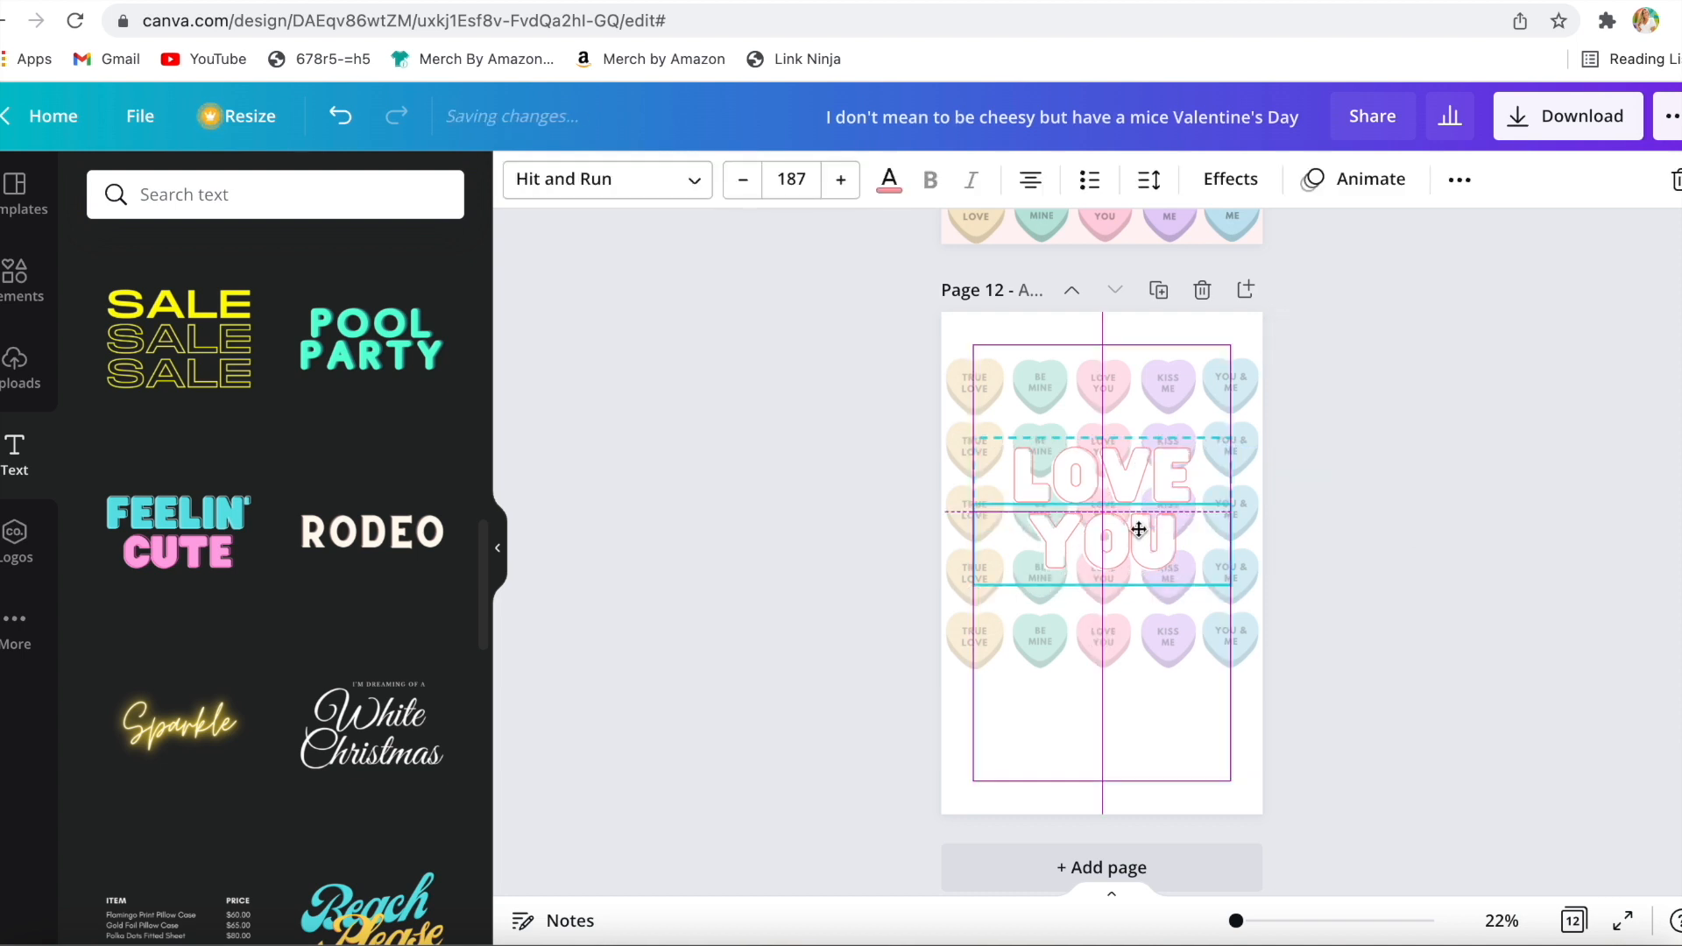
click(1375, 577)
- Add a separate "I" text line in the same outlined style above "LOVE YOU" on page 12
scroll(1375, 576, up, 2)
click(1107, 661)
double_click(1107, 679)
drag(1107, 661, 1100, 580)
key(super+v)
key(super+z)
click(1098, 678)
key(super+v)
key(BackSpace)
text(\)
click(1102, 615)
key(BackSpace)
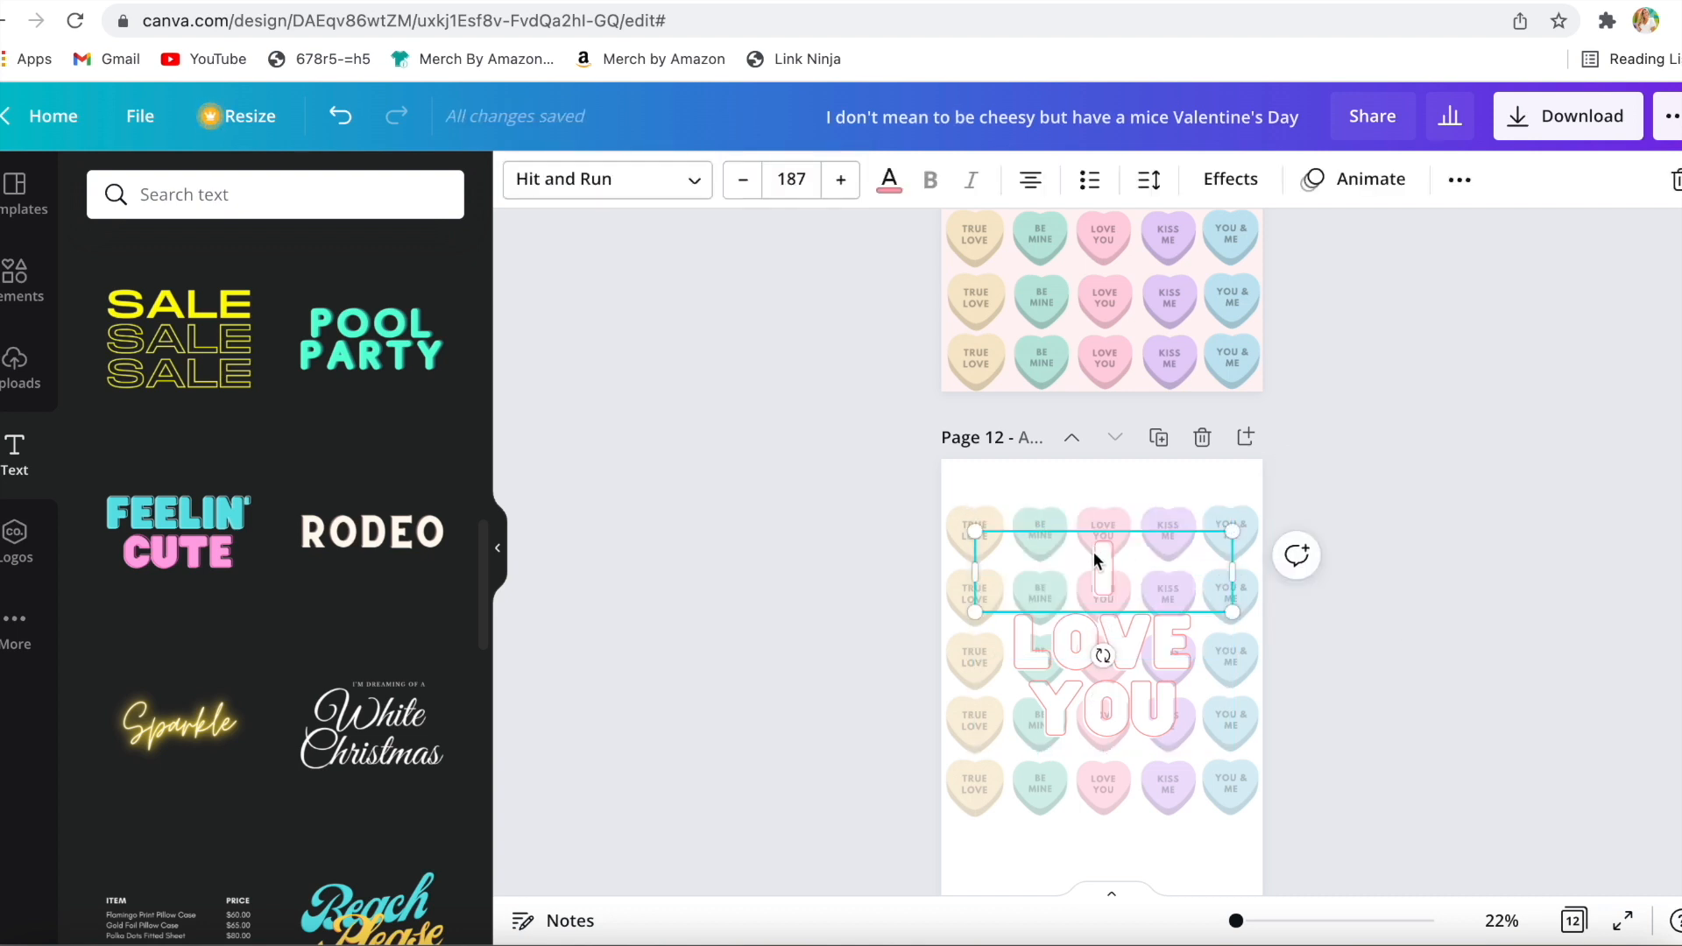
- Space the "I" and "YOU" lines evenly above and below "LOVE" on page 12
click(859, 645)
drag(1141, 709, 1096, 703)
right_click(1141, 718)
click(1217, 723)
click(885, 692)
click(1151, 718)
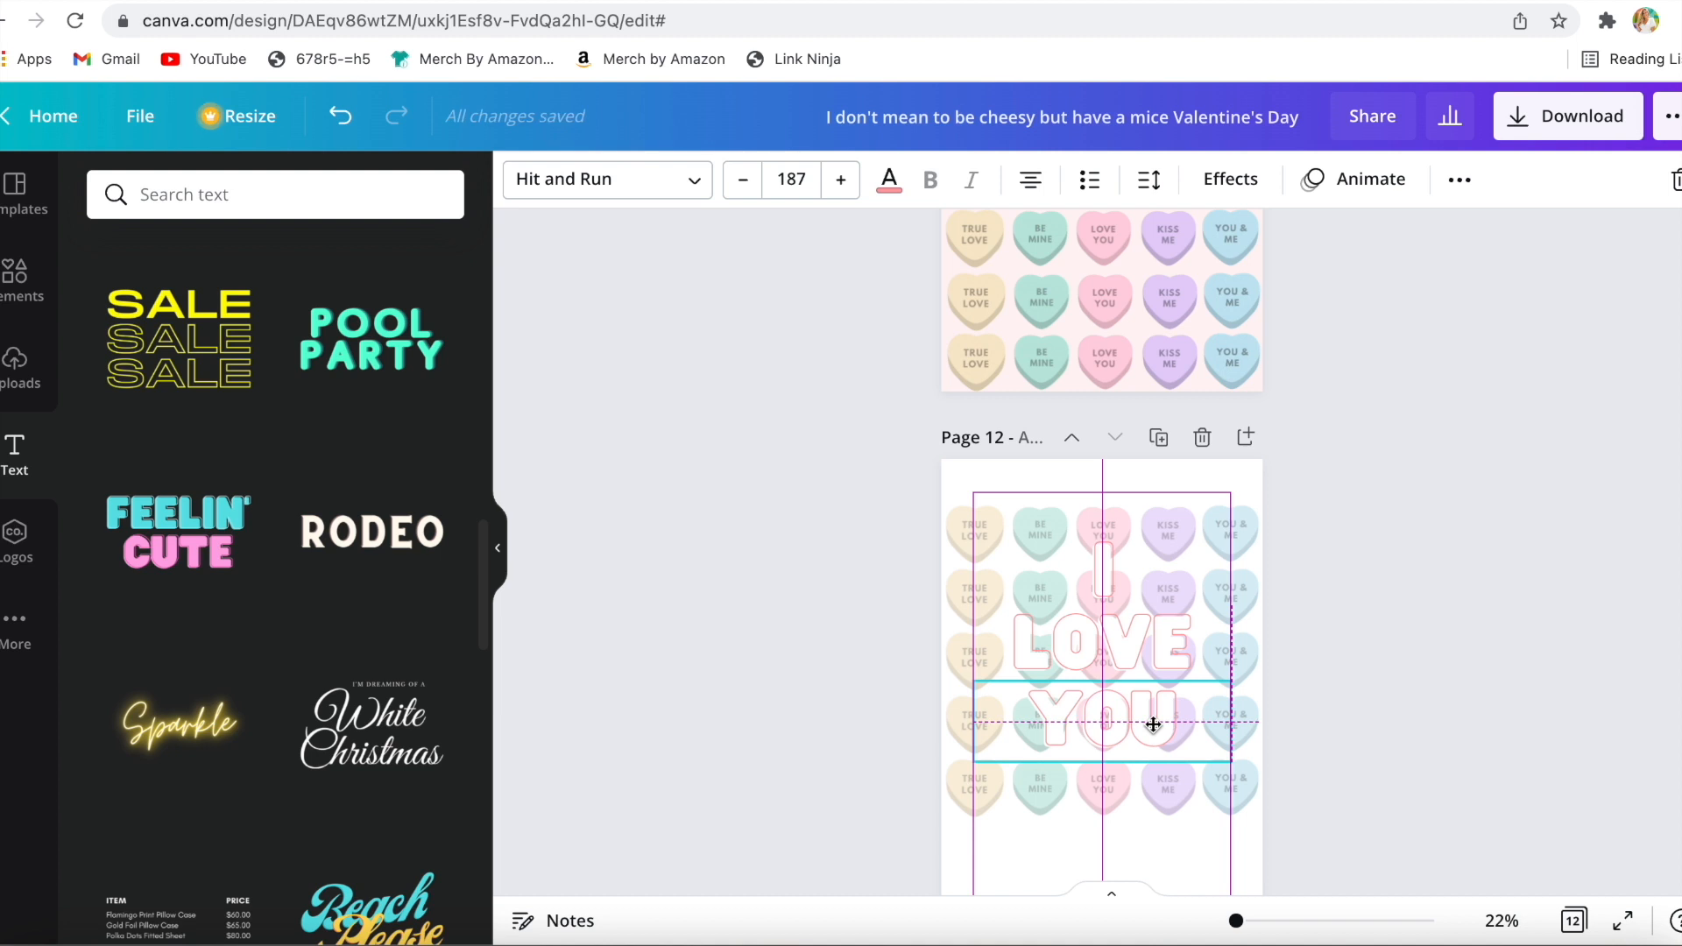
drag(1153, 724, 1152, 724)
drag(1102, 573, 1107, 572)
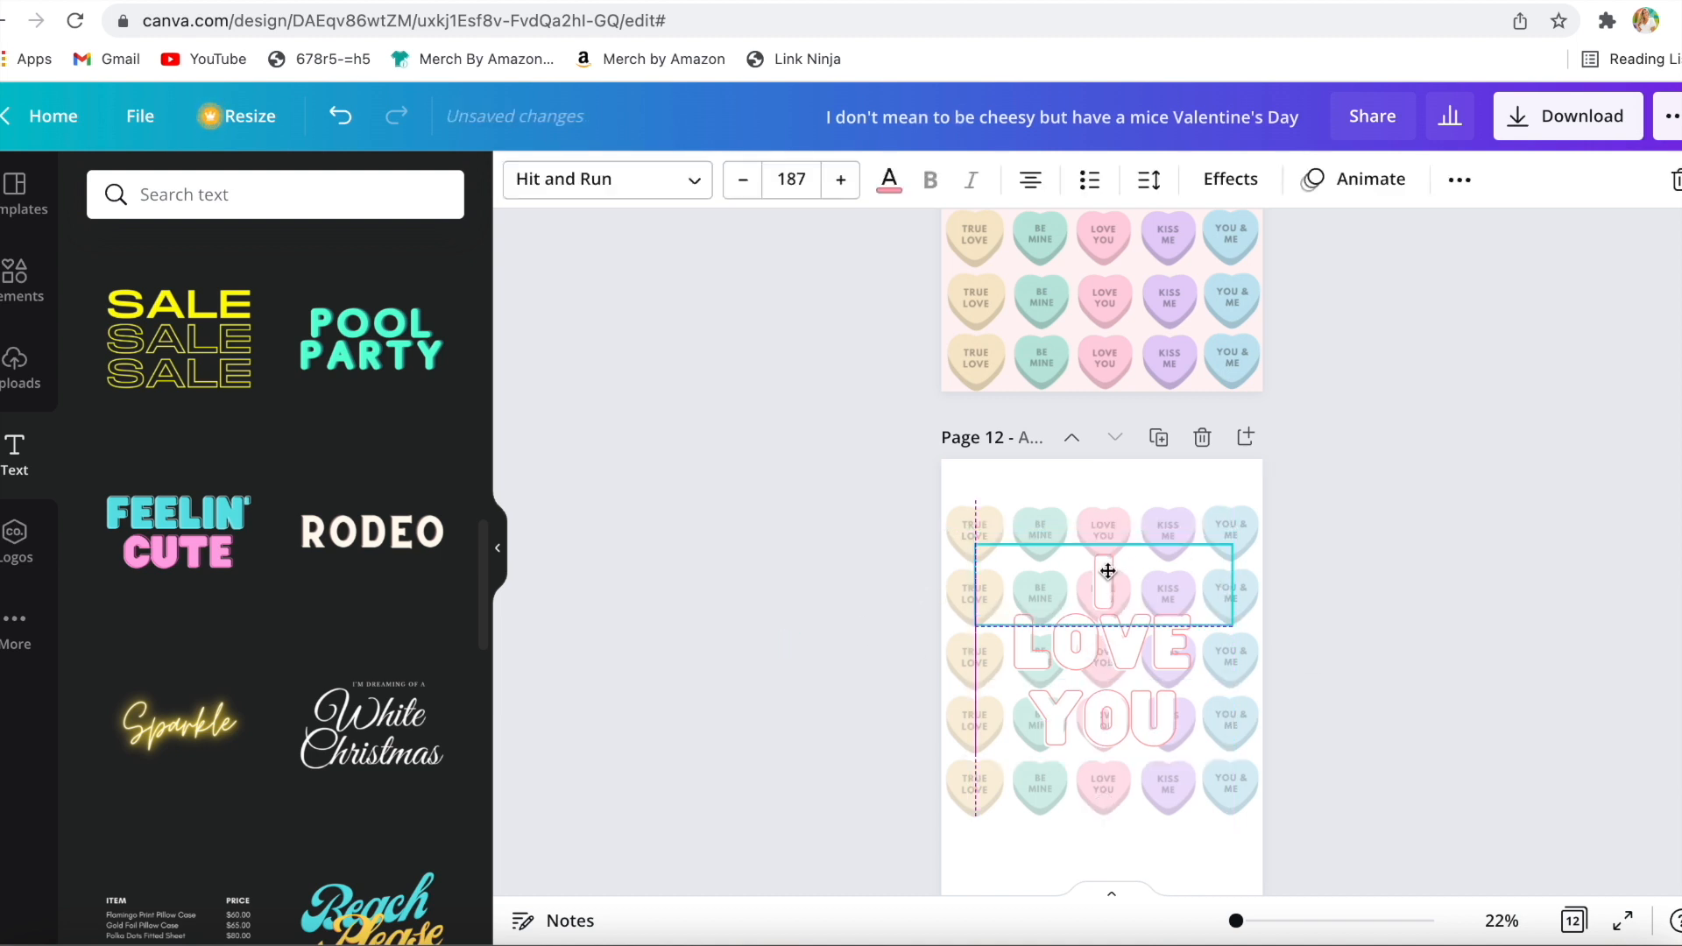
drag(1125, 721, 1126, 730)
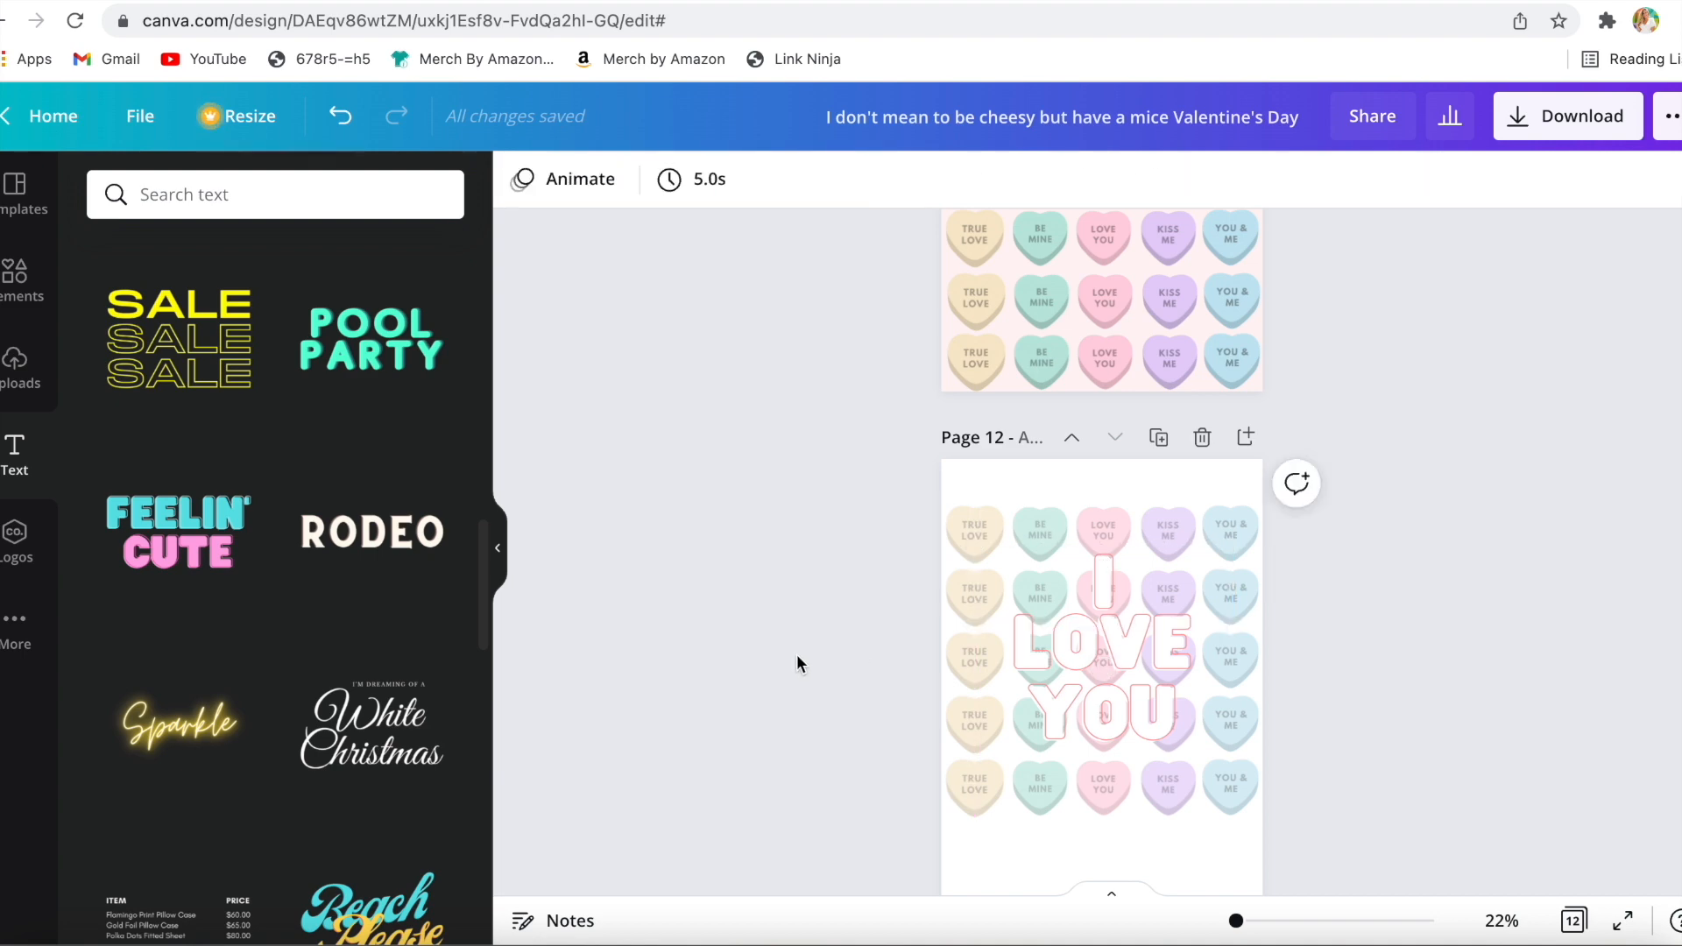
- Select the three lines of "I LOVE YOU" on page 12 and reposition them together over the heart grid
drag(957, 593, 1141, 719)
right_click(1140, 720)
click(1140, 720)
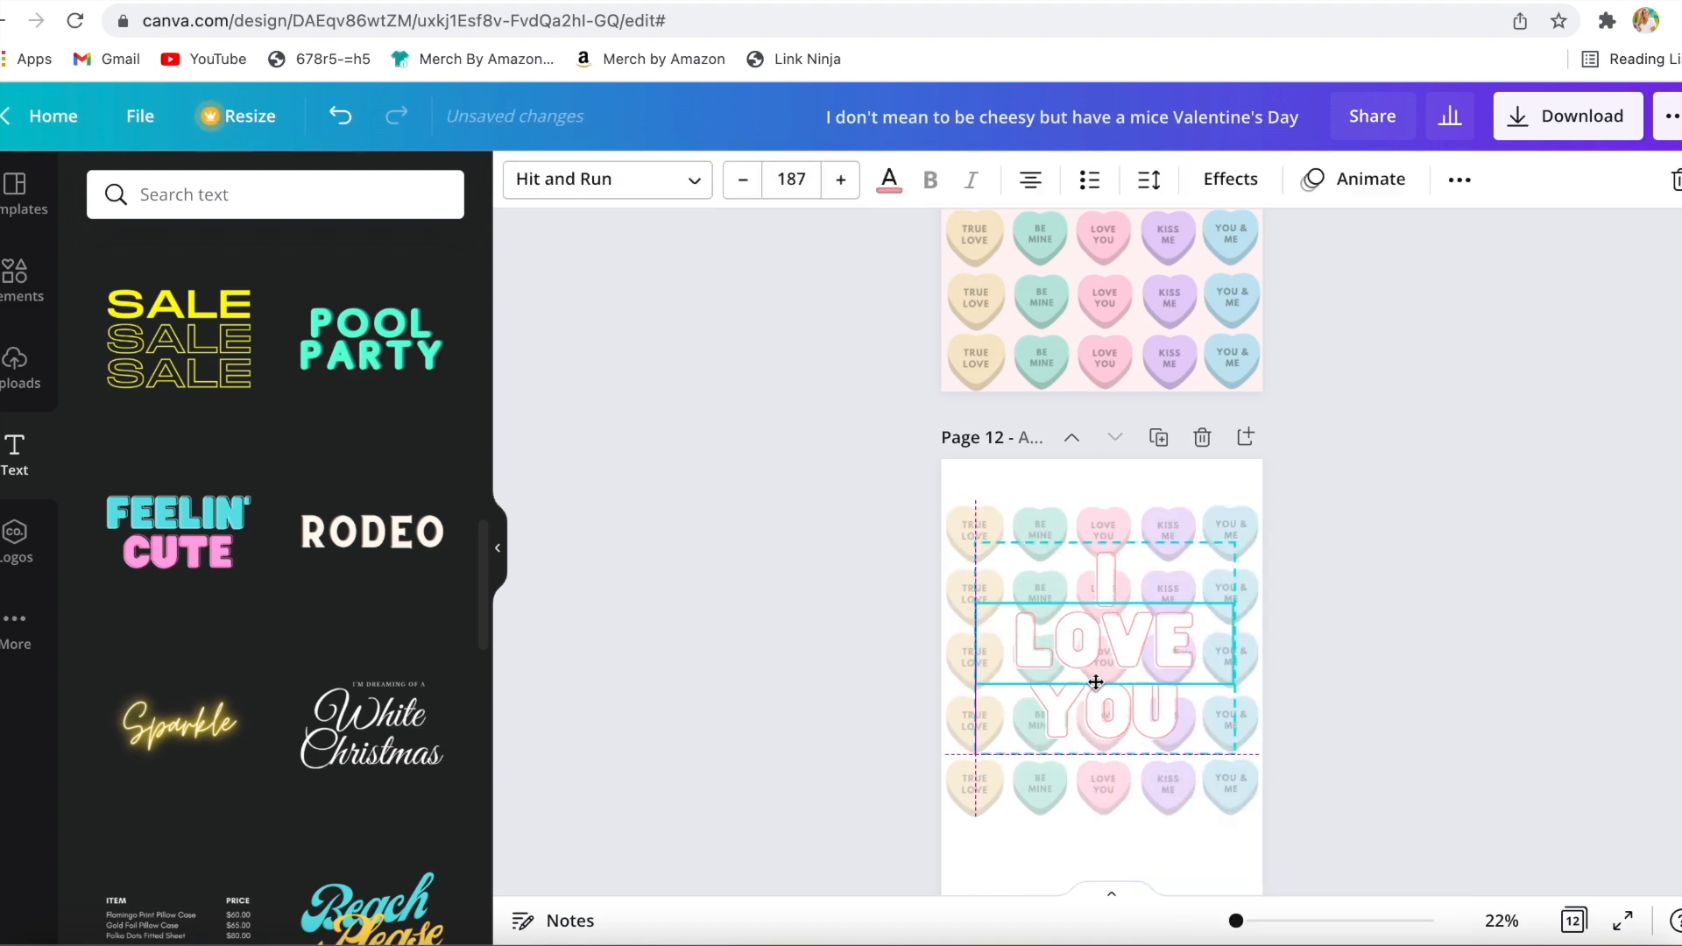
click(1416, 686)
- Duplicate page 12 and left-align the "I" and "YOU" lines with "LOVE" on the copy
scroll(1415, 687, up, 5)
scroll(1392, 740, down, 5)
click(1253, 613)
click(1158, 481)
click(1141, 558)
drag(1140, 558, 1058, 561)
drag(1119, 680, 1088, 676)
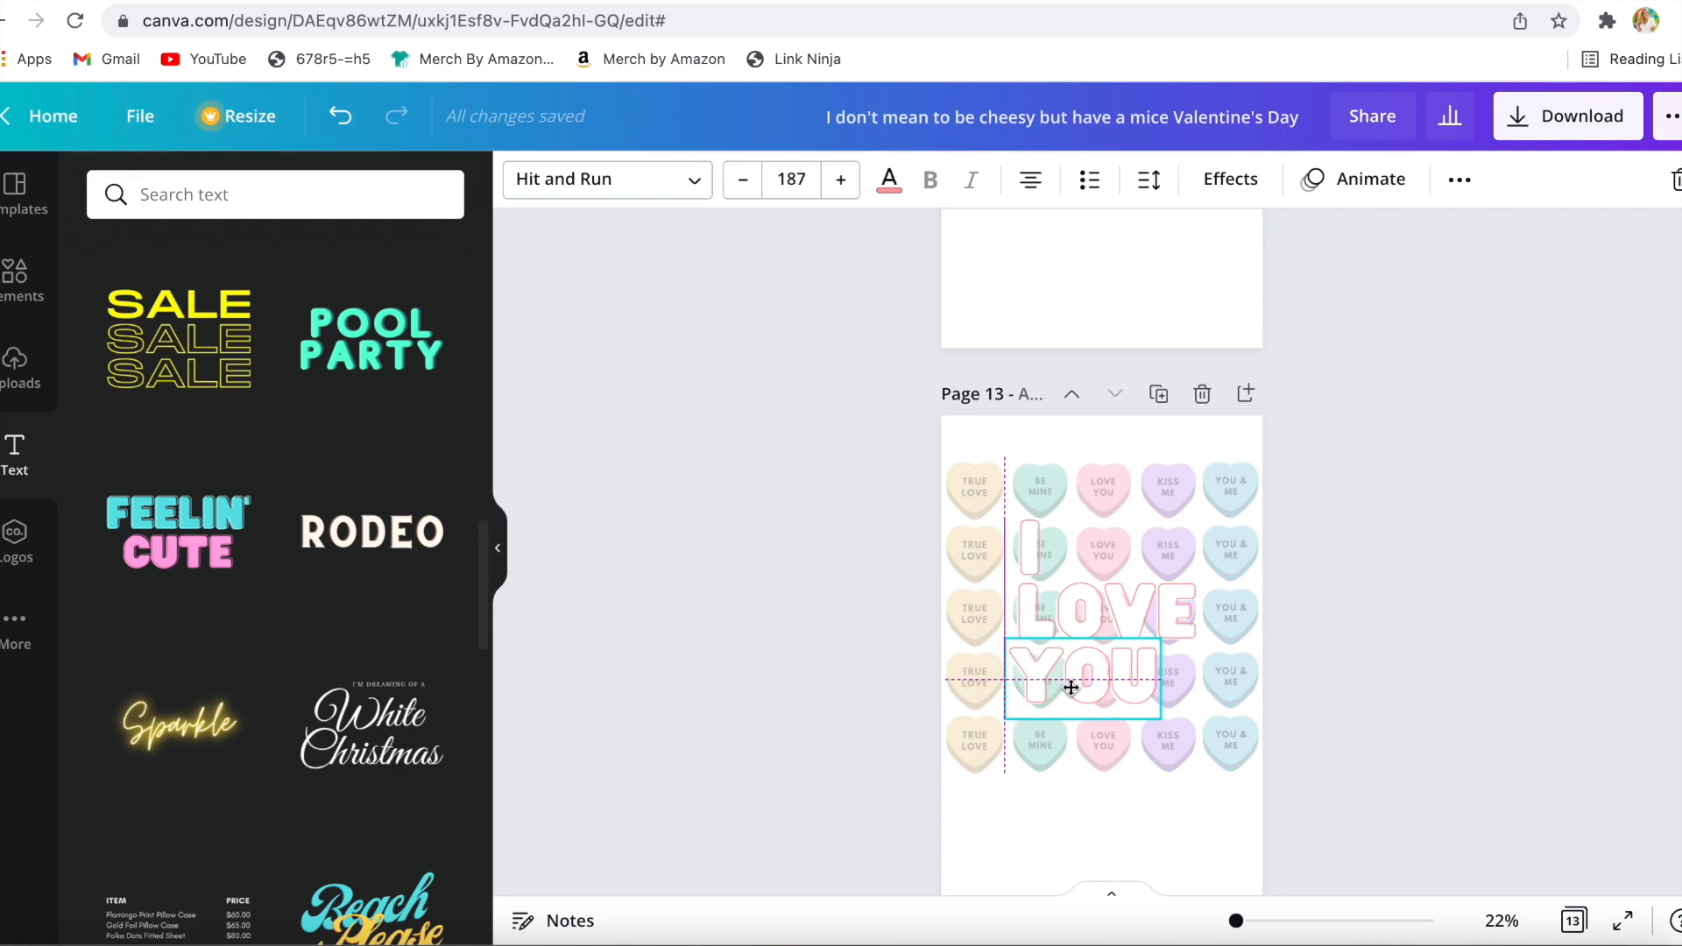
click(776, 707)
scroll(791, 713, up, 2)
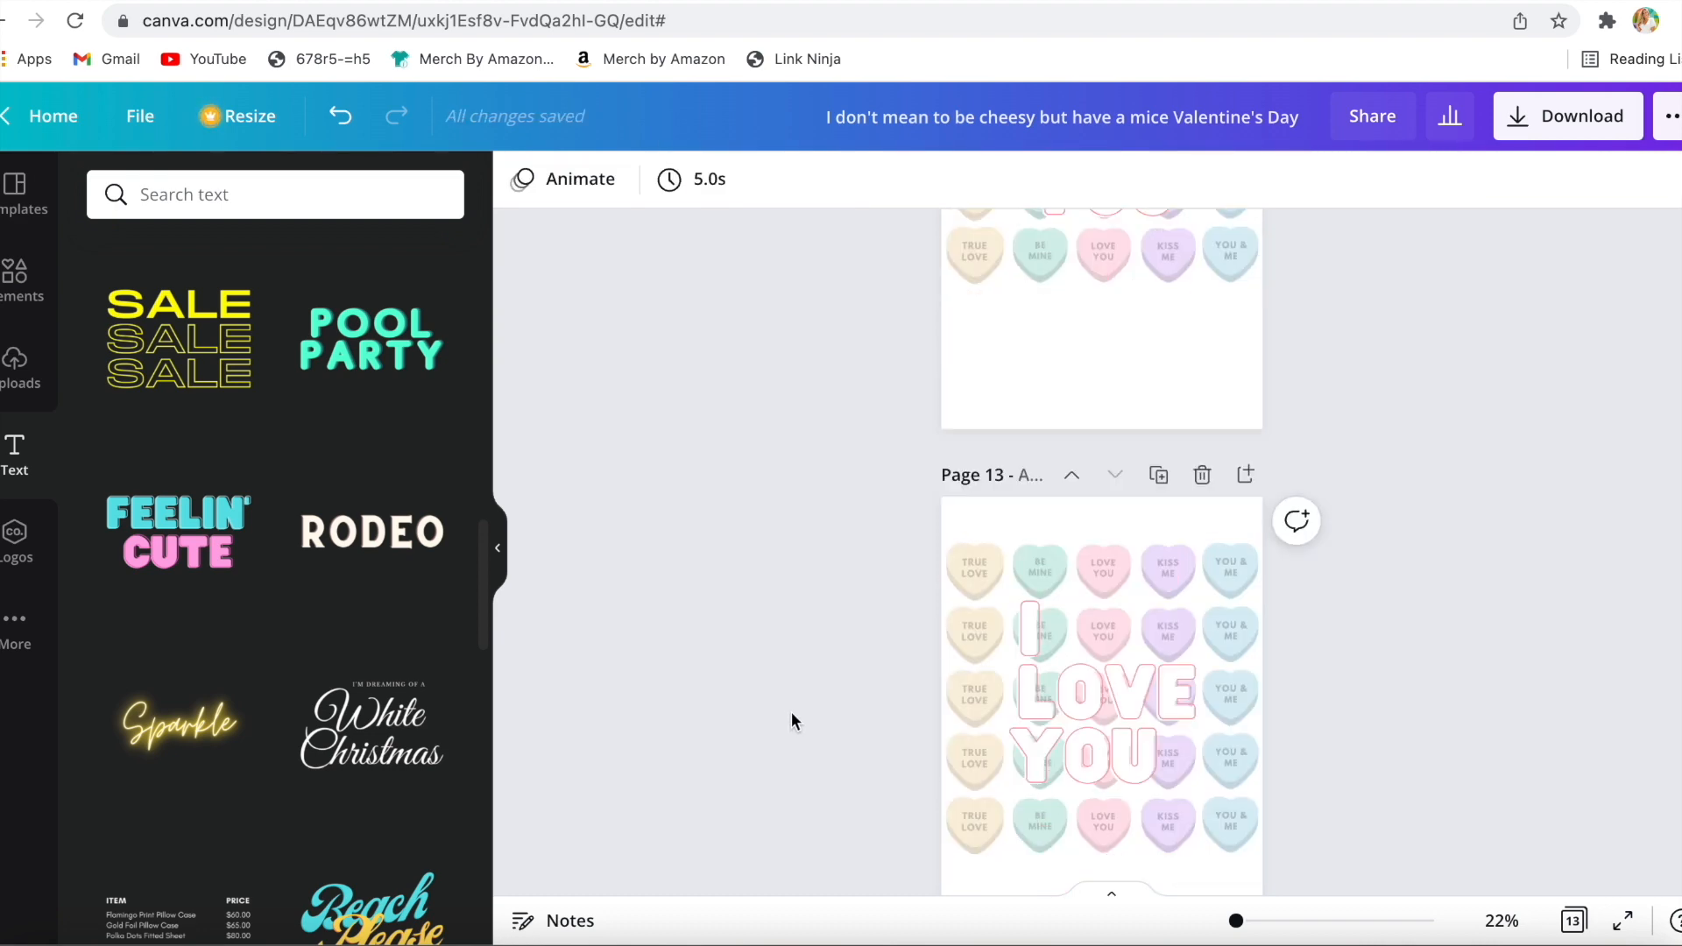
- Change the outlines of the three text lines on page 13 to black through their text colour
scroll(790, 713, down, 3)
click(1065, 544)
click(1029, 471)
click(889, 180)
click(178, 305)
click(1049, 618)
click(177, 304)
click(706, 476)
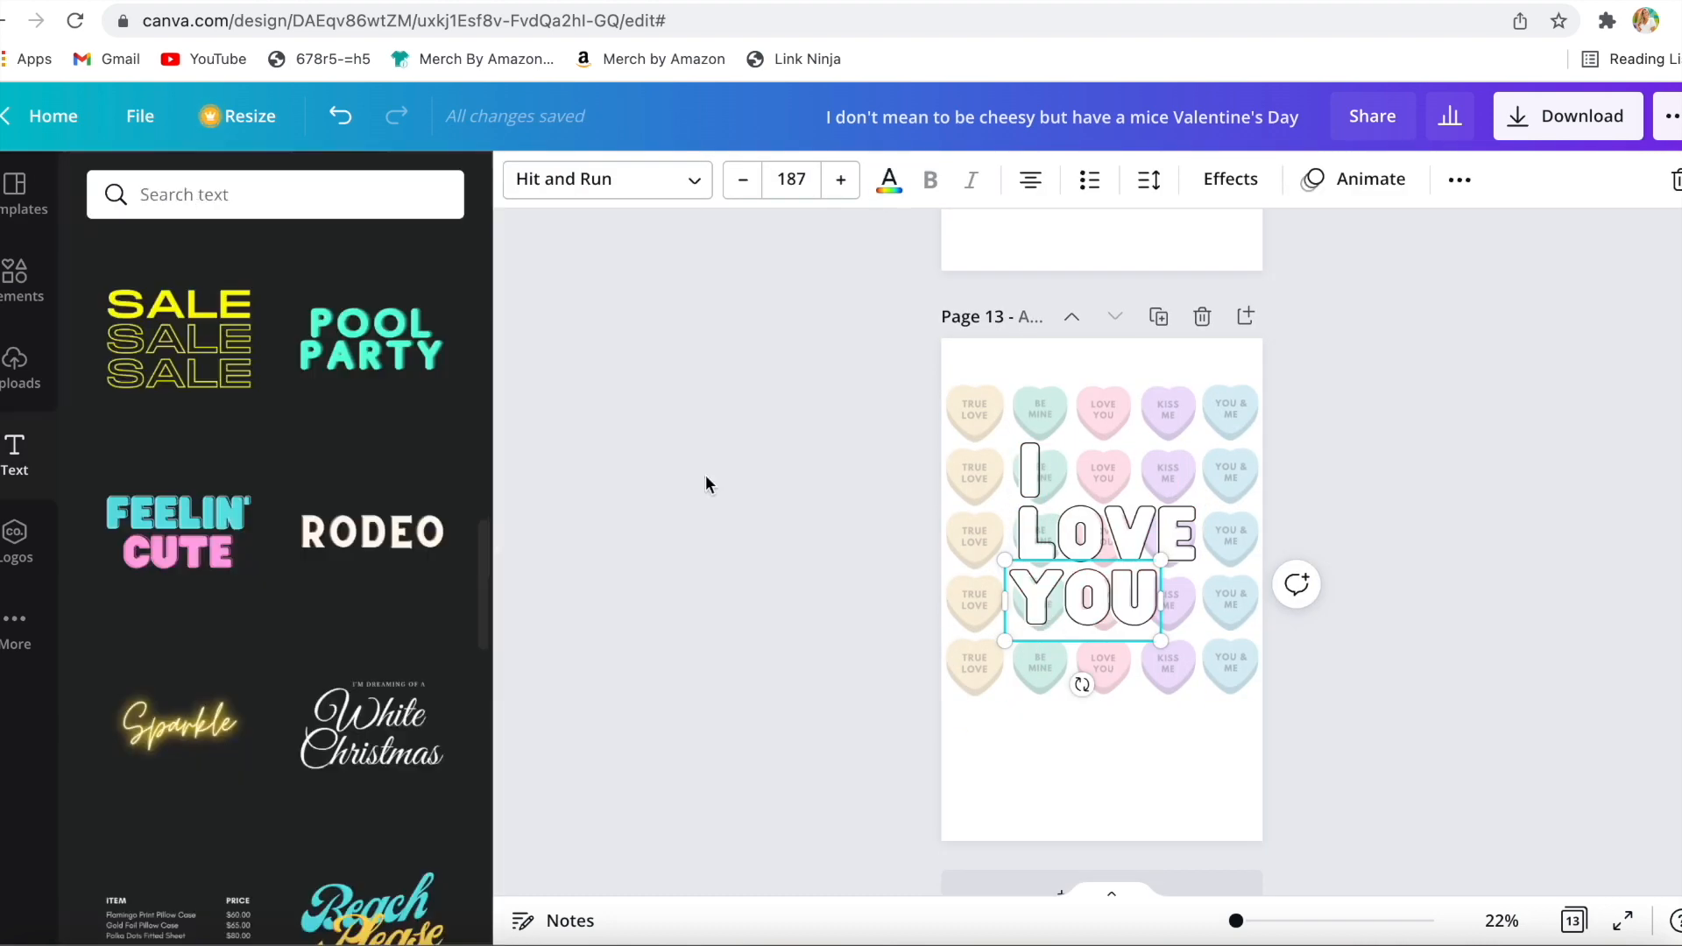
click(706, 475)
scroll(706, 476, up, 6)
scroll(706, 475, down, 6)
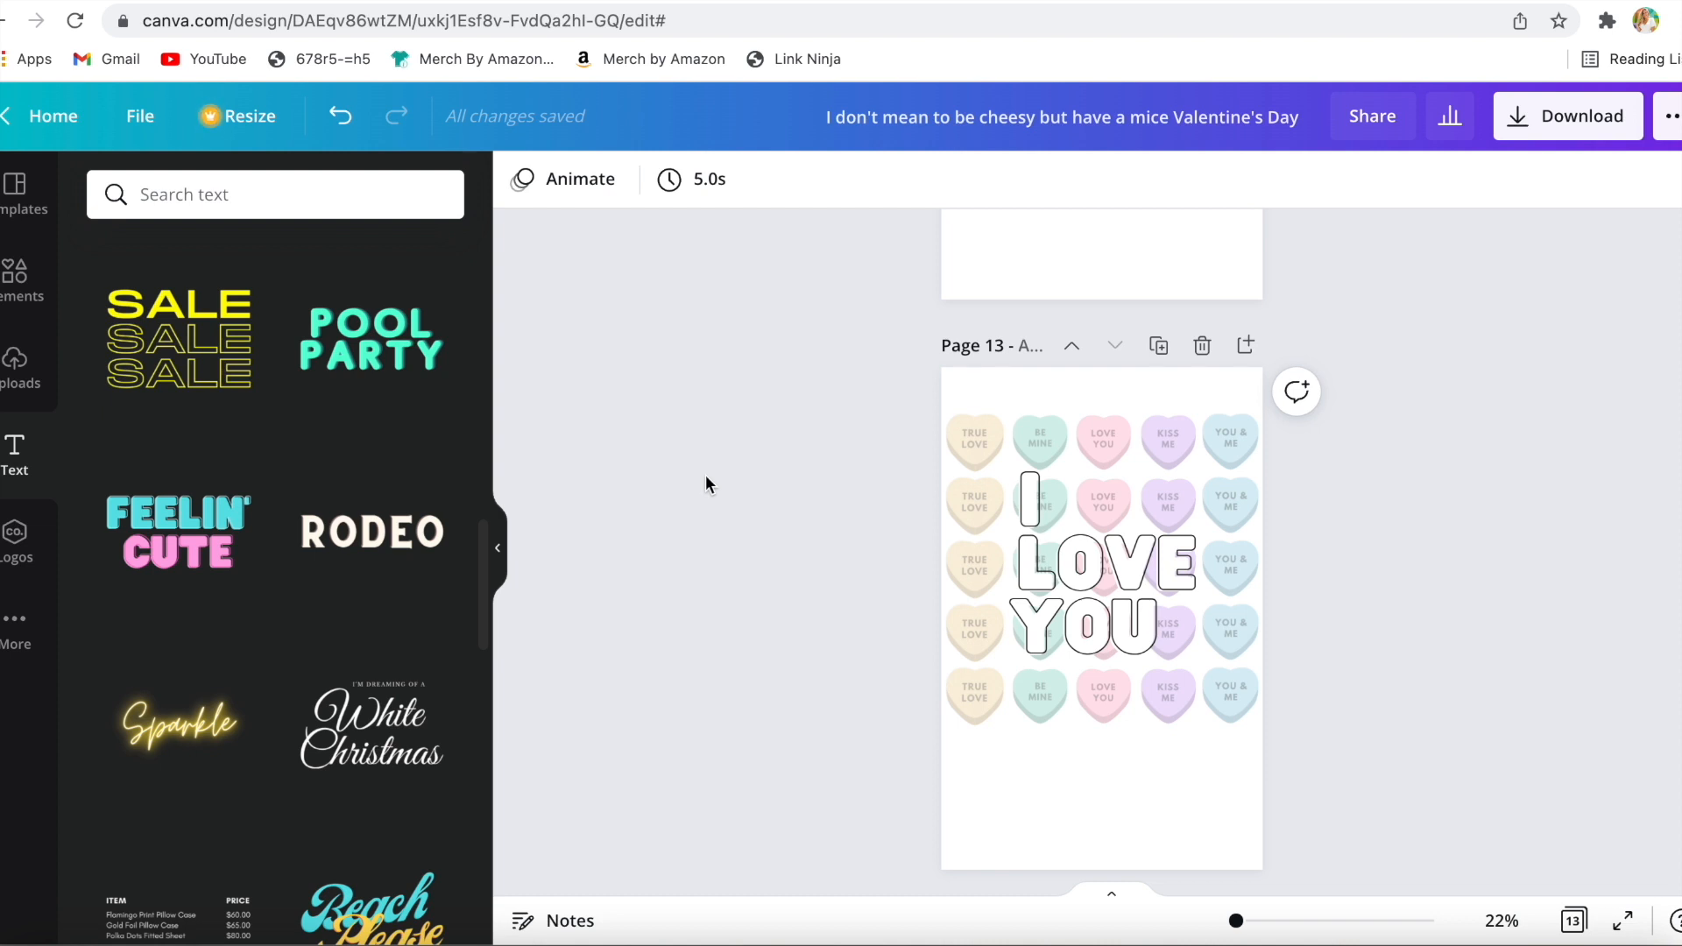
- Duplicate page 13 and replace its "I LOVE YOU" lines with an "XOXO" text design
scroll(372, 727, down, 2)
click(1159, 345)
scroll(202, 372, down, 6)
click(203, 373)
click(1072, 601)
key(Delete)
drag(1105, 661, 1122, 629)
click(1086, 664)
key(Delete)
- Try a custom text effect colour on "XOXO" on page 14
click(889, 180)
click(1230, 179)
click(433, 813)
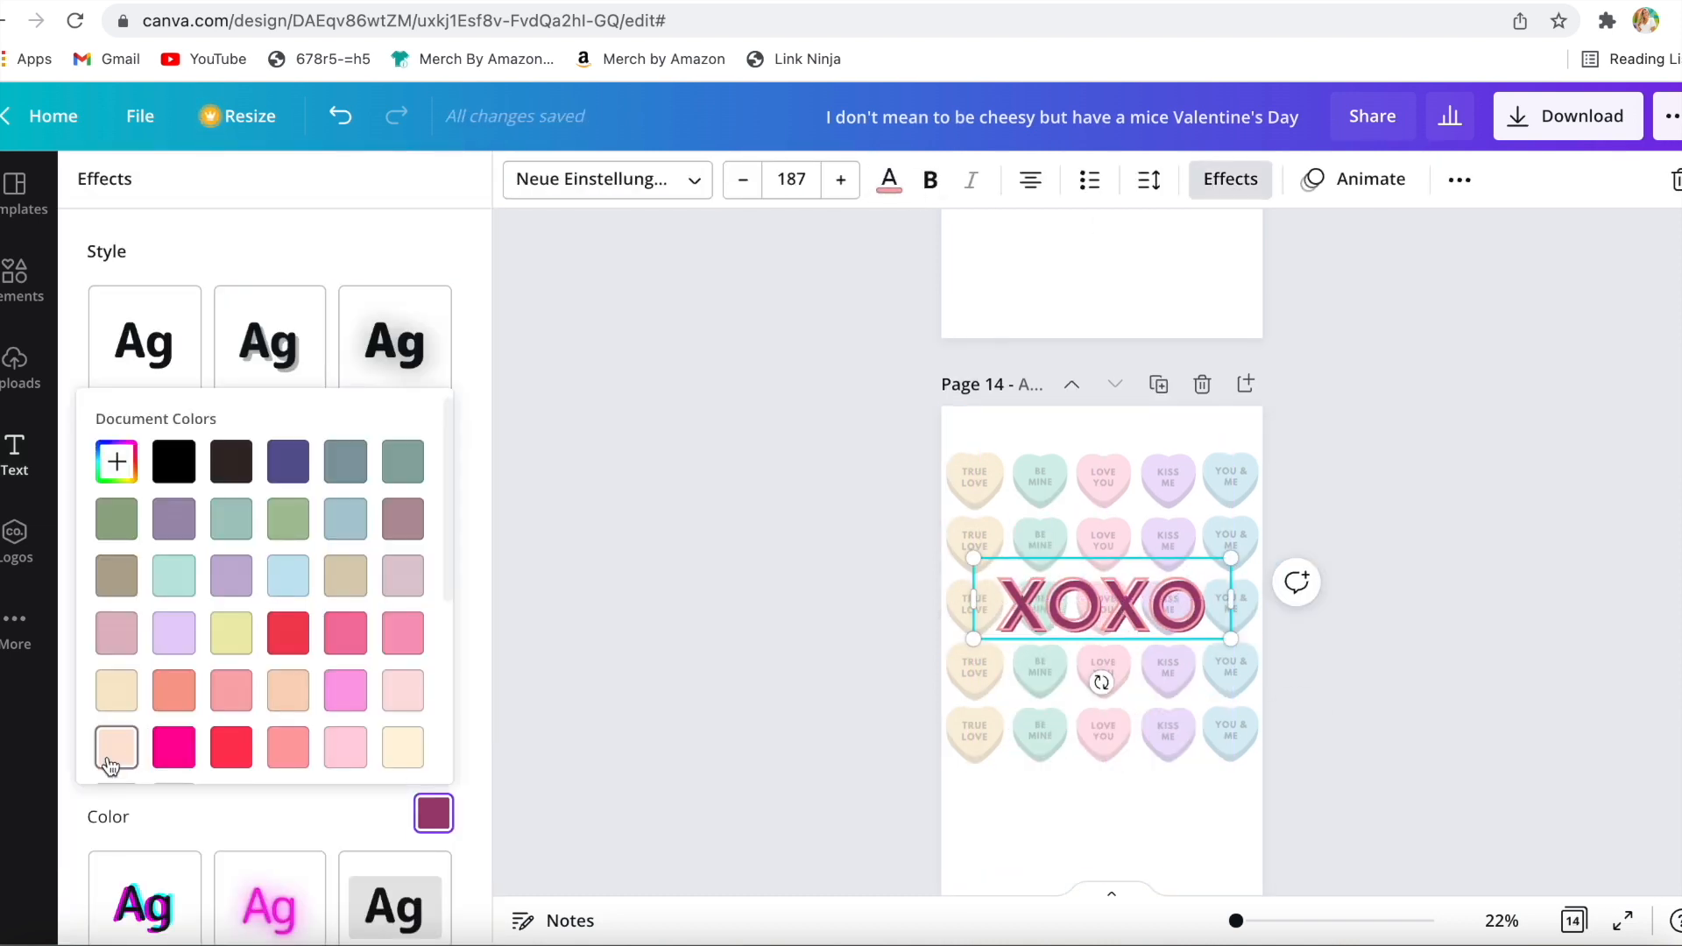
click(117, 462)
drag(166, 515, 217, 563)
click(74, 448)
- Replace "XOXO" on page 14 with the neon "Sparkle" text design reading "I Love You"
click(774, 737)
scroll(774, 738, up, 15)
scroll(917, 650, down, 15)
scroll(402, 697, down, 10)
scroll(402, 697, down, 15)
click(179, 675)
text(Ha)
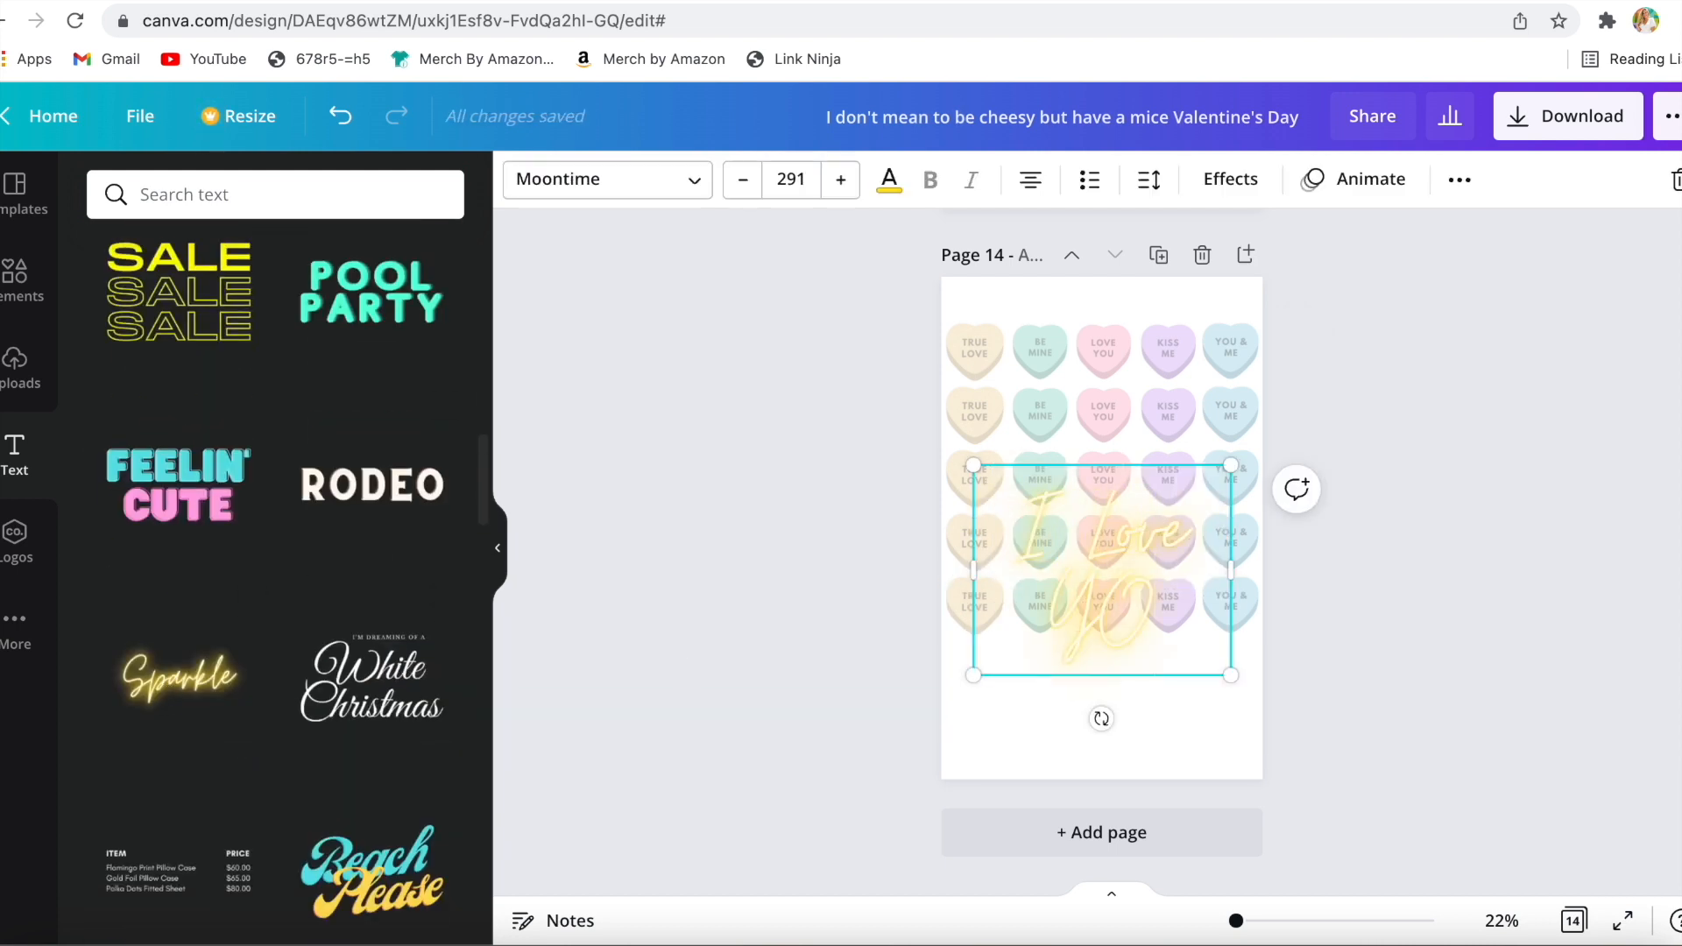
- Centre the neon "I Love You" text over the heart grid on page 14 and colour it pinkish red
drag(1176, 581, 1086, 863)
drag(910, 303, 1171, 555)
key(super+z)
drag(1103, 601, 1101, 510)
click(889, 179)
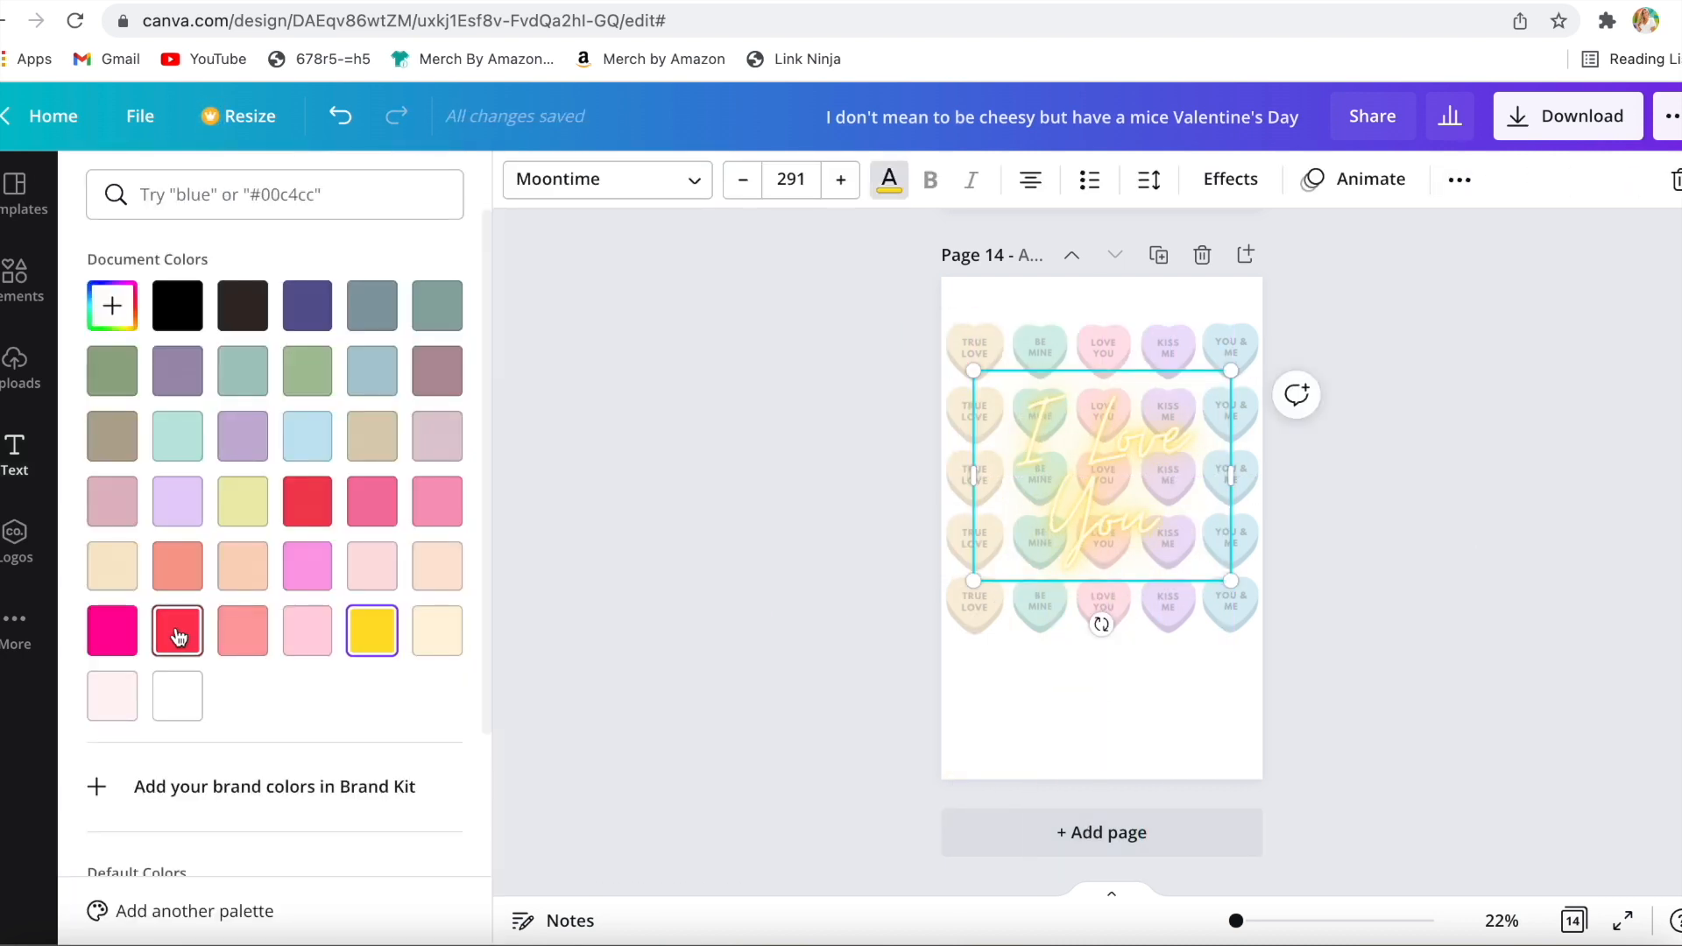
click(740, 552)
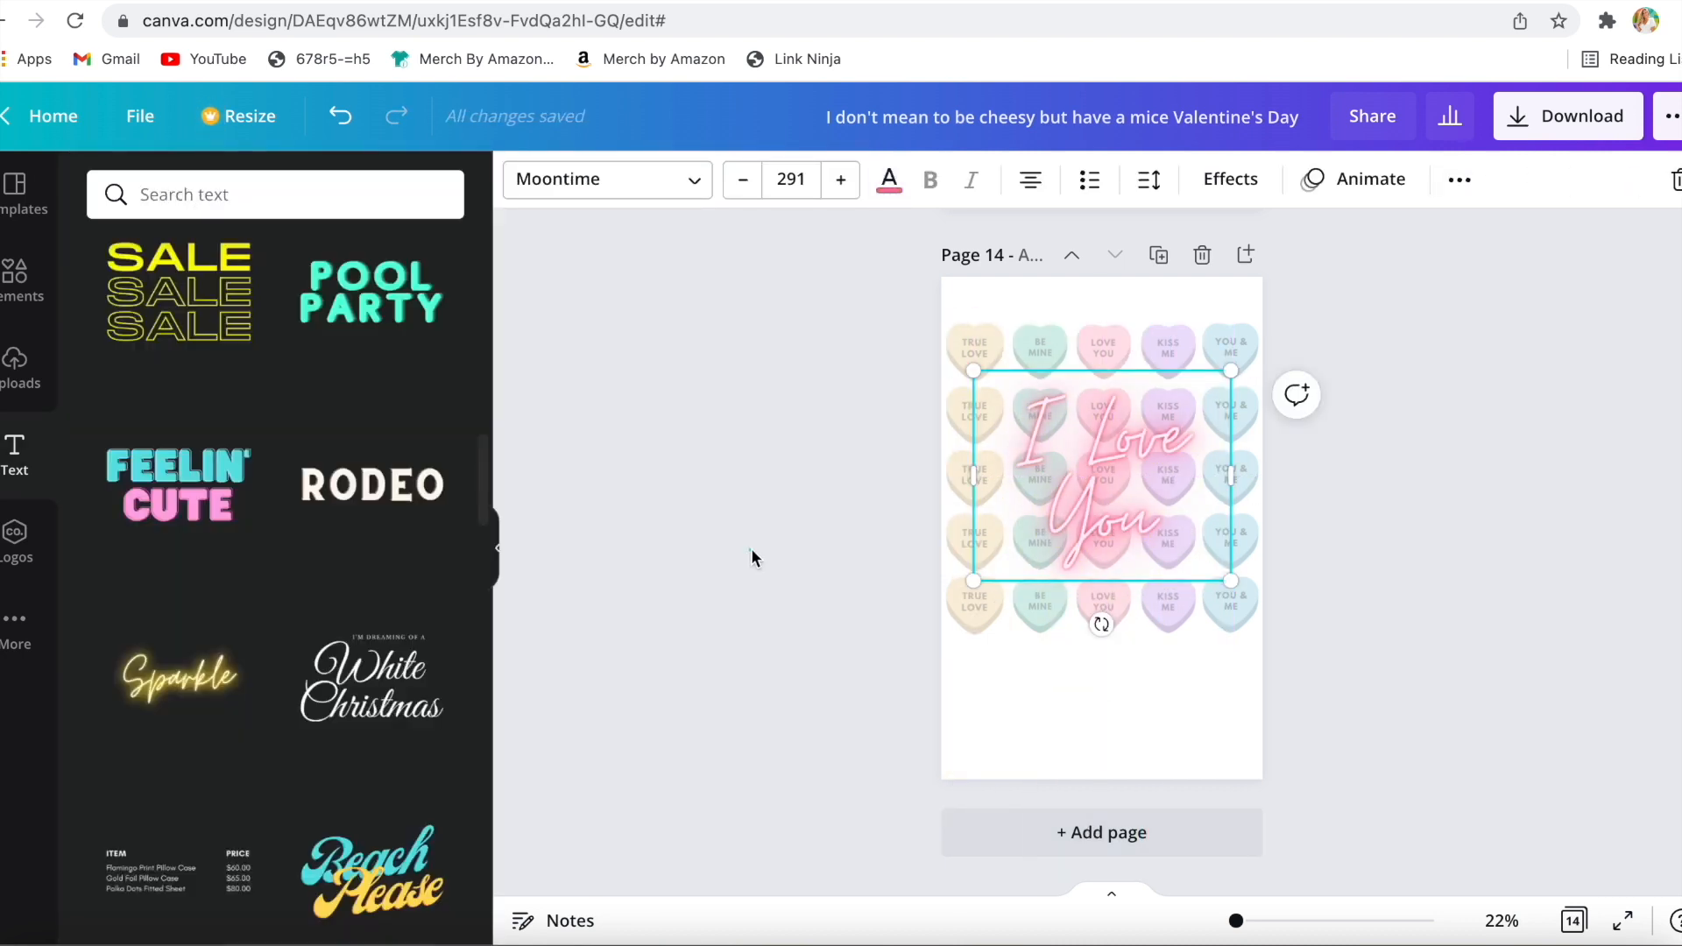
- Move the neon text below the hearts on page 14 and group all the candy hearts
click(921, 463)
drag(1115, 480, 1116, 750)
click(907, 337)
drag(907, 337, 1275, 639)
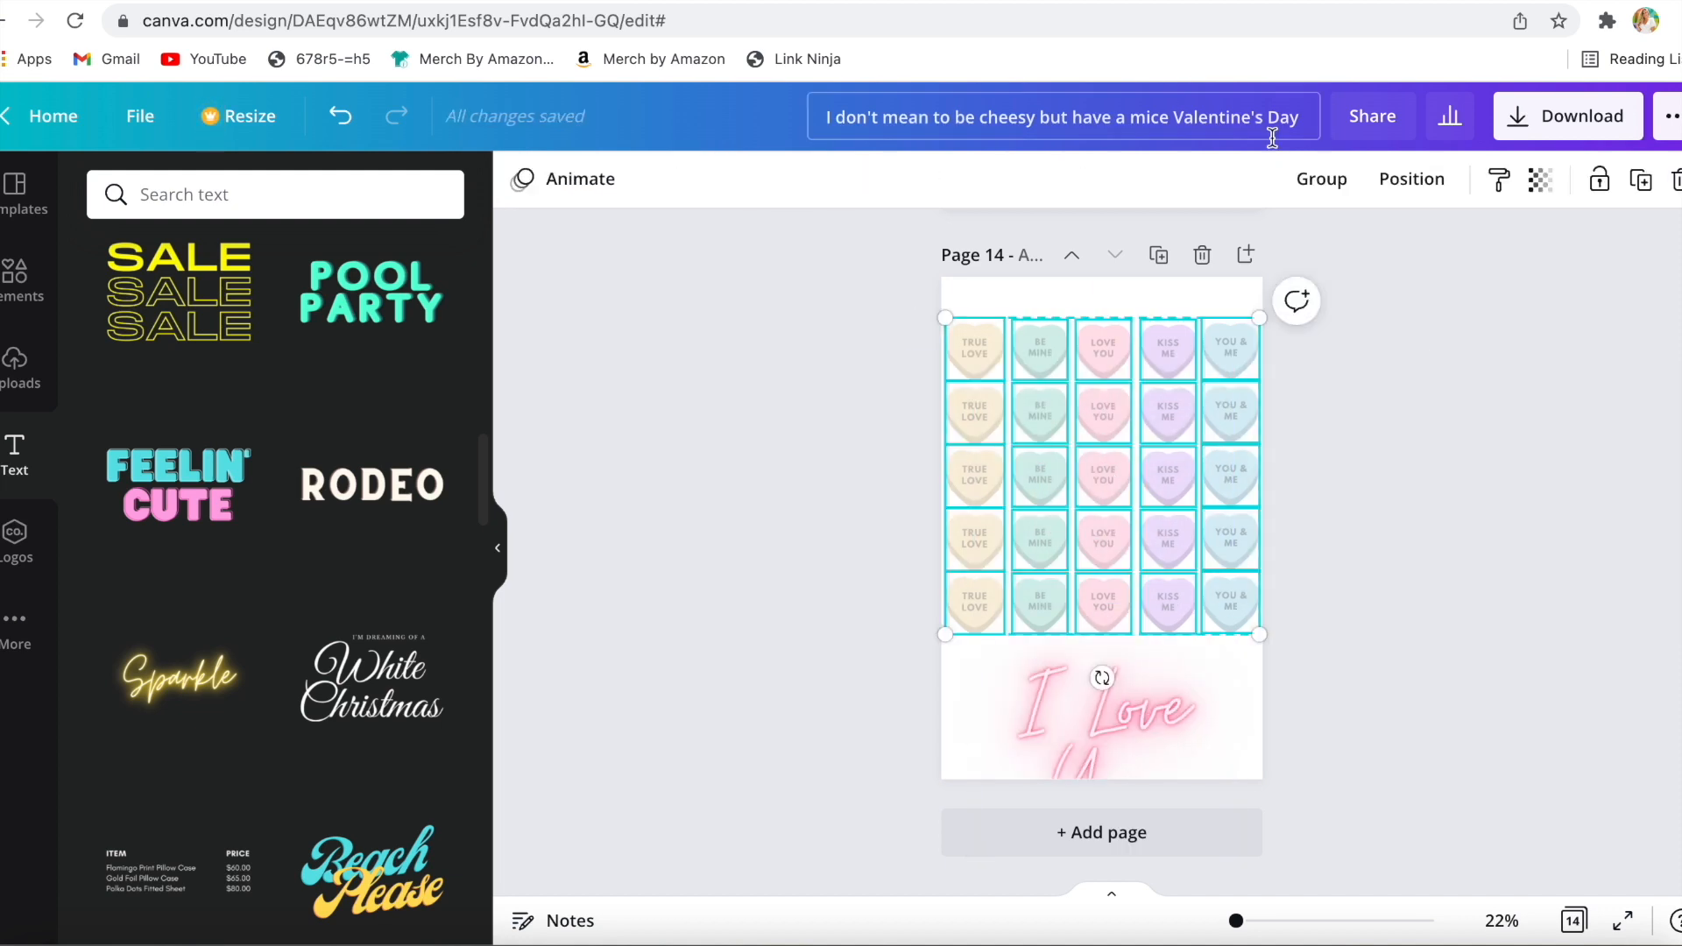
click(1317, 179)
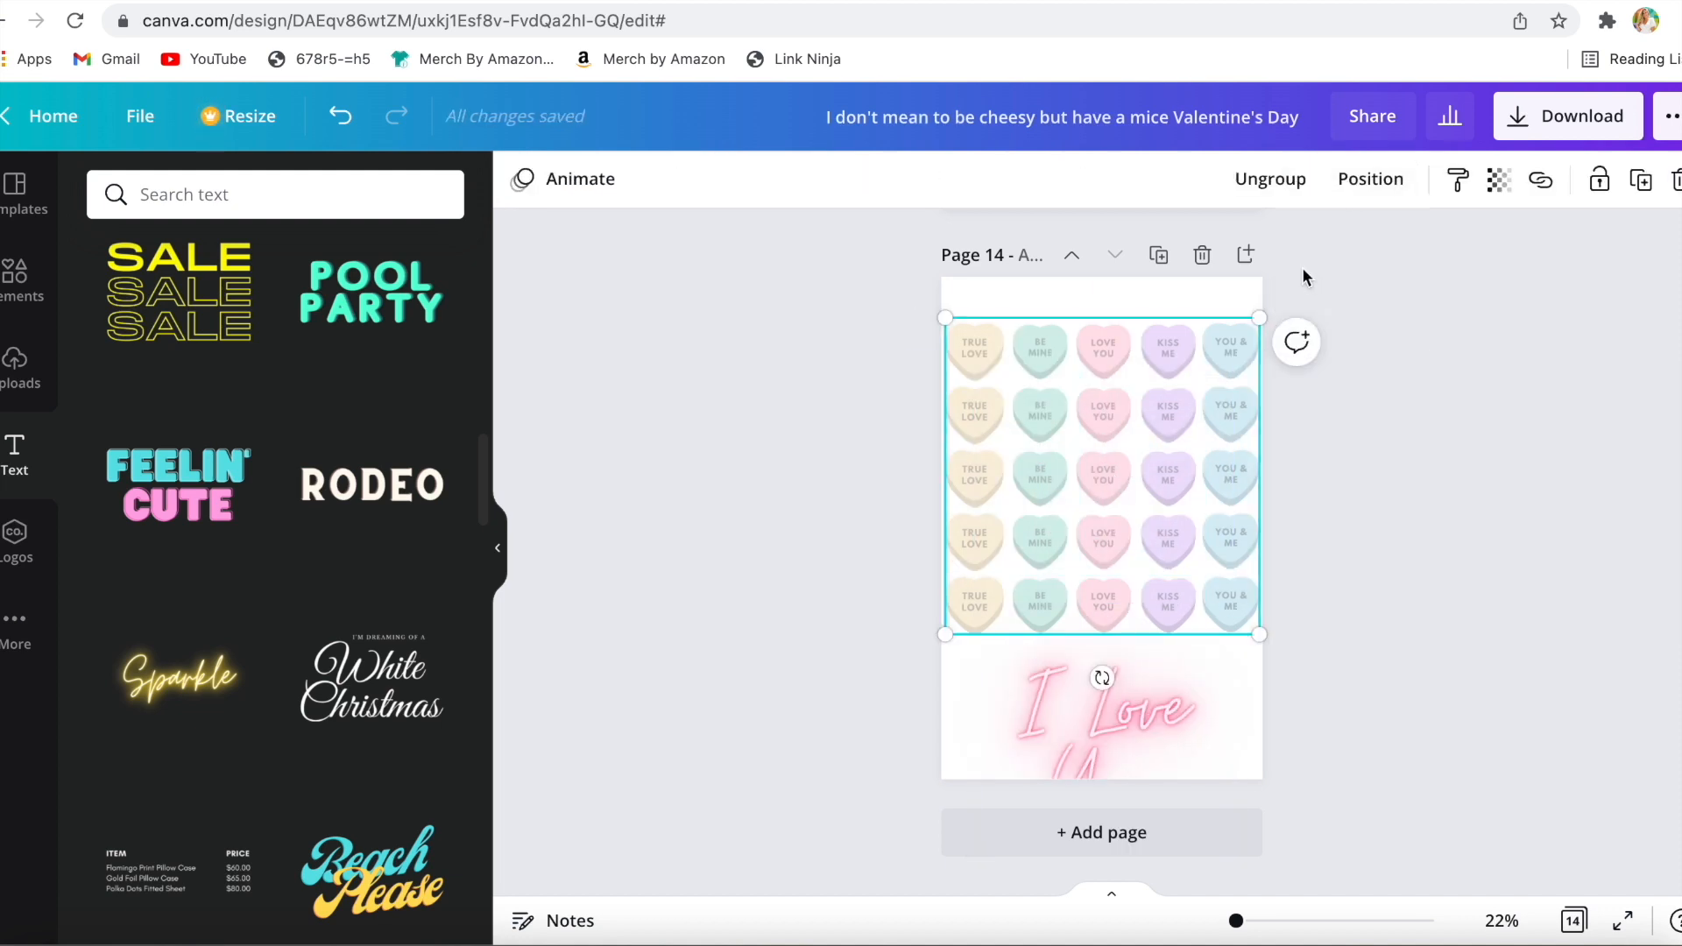
- Set the grouped hearts' transparency to 67 and move the neon "I Love You" text back over the grid
click(1498, 179)
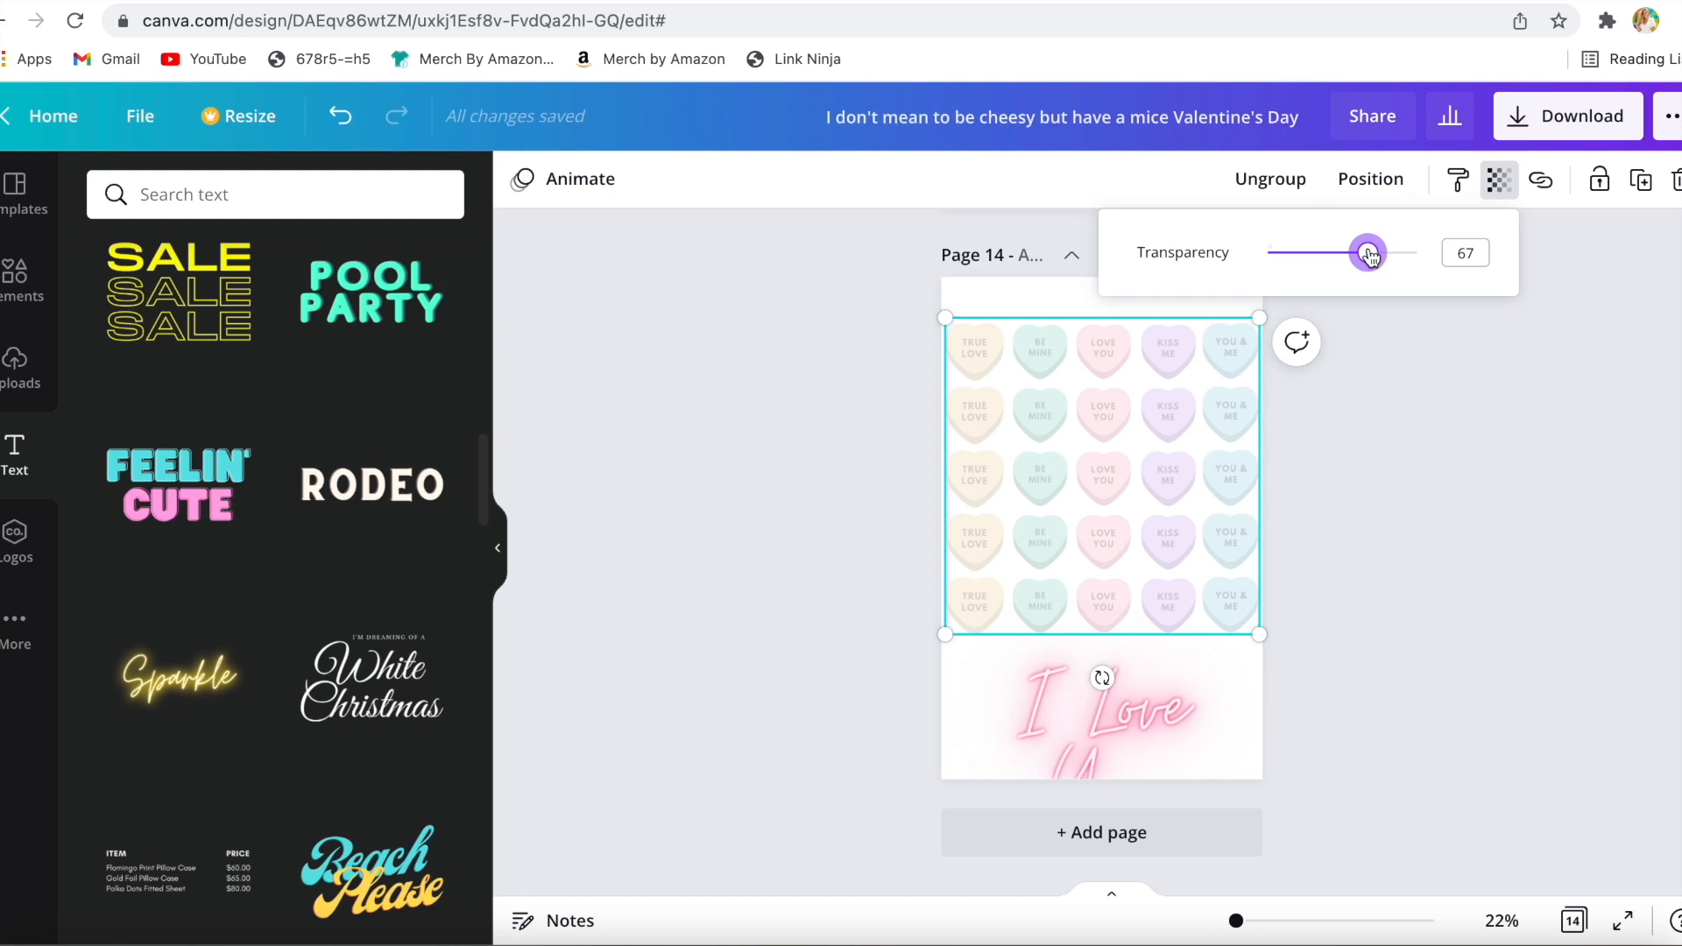
drag(1138, 674, 1143, 545)
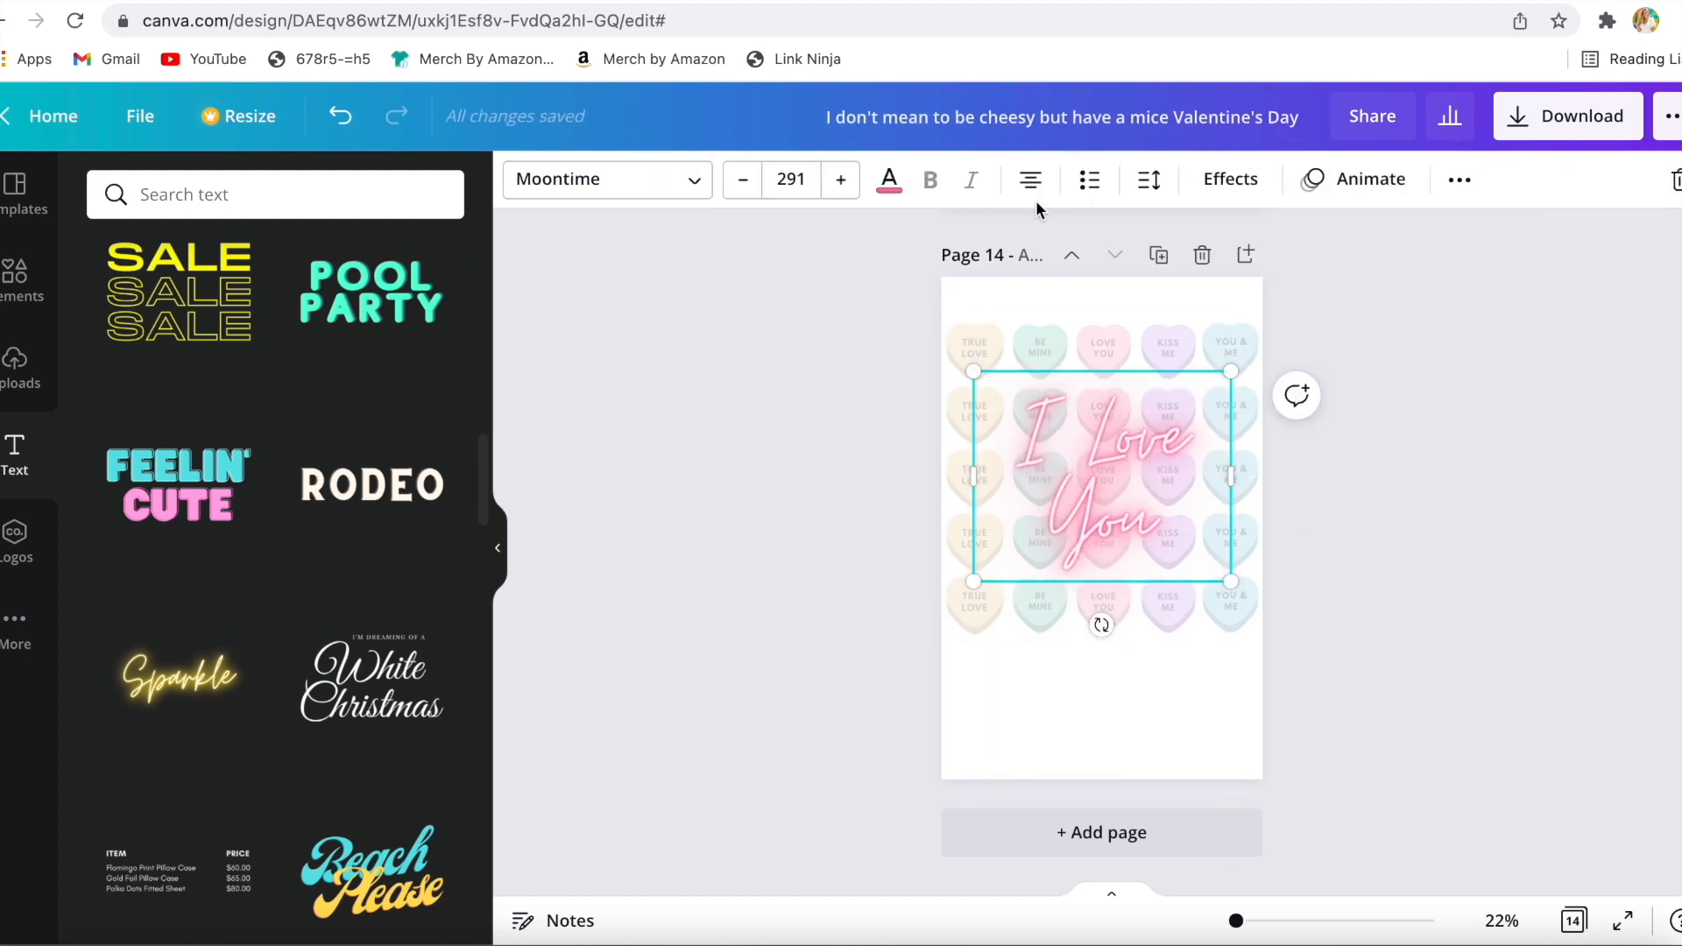
click(1229, 178)
click(645, 772)
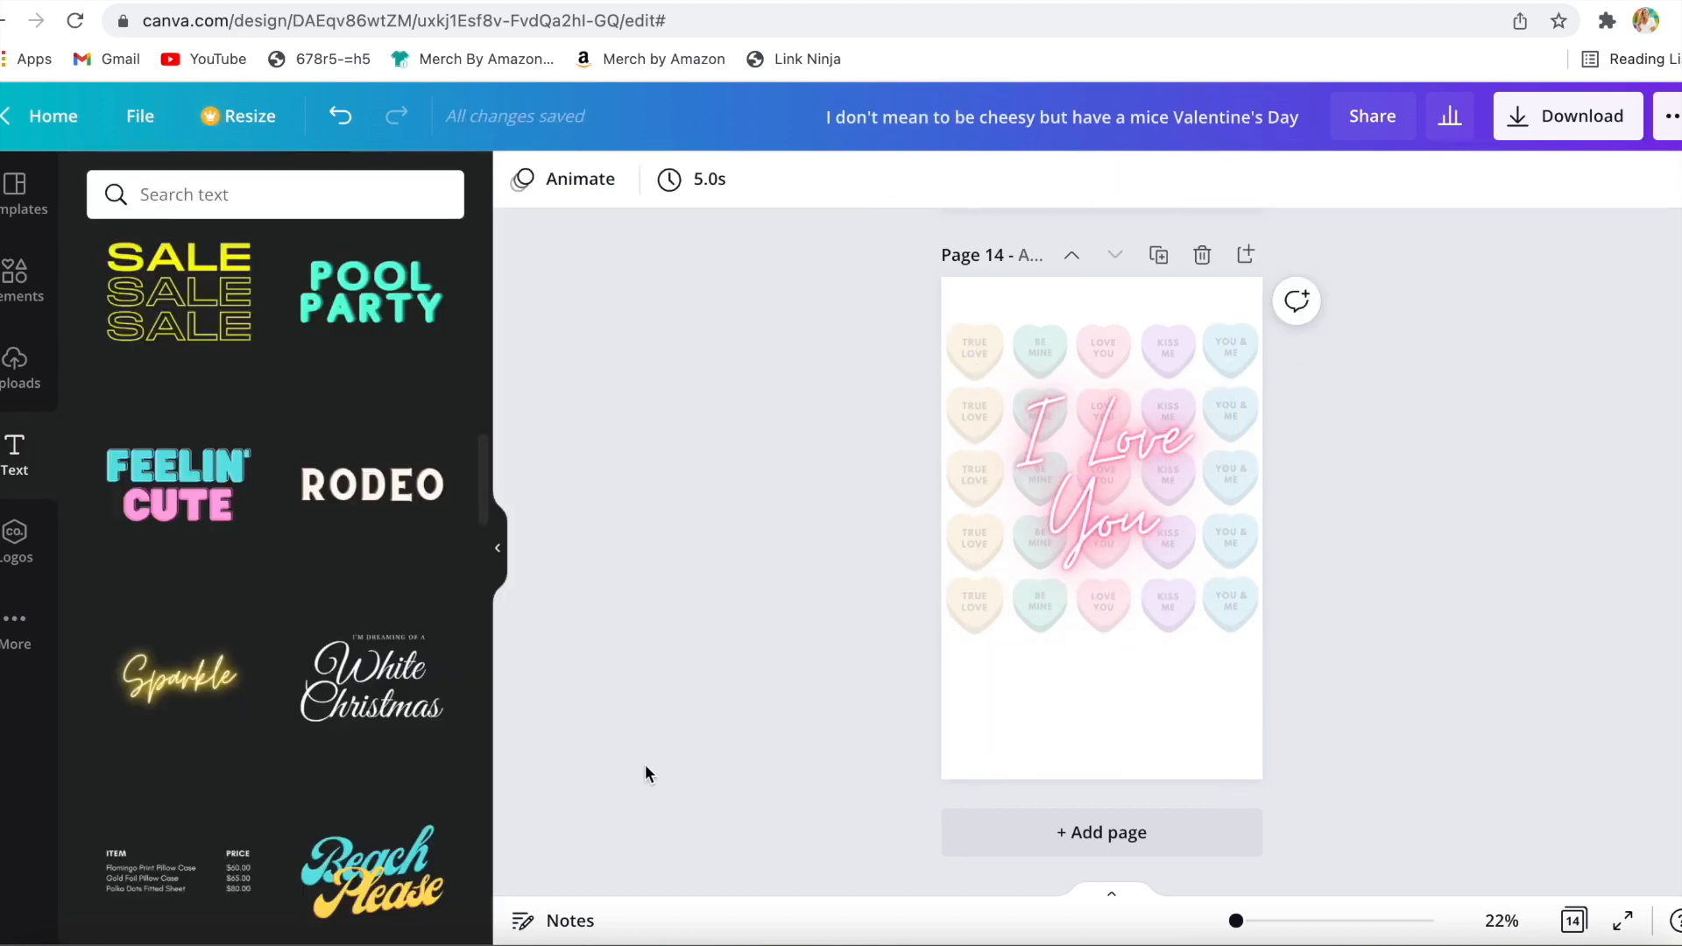